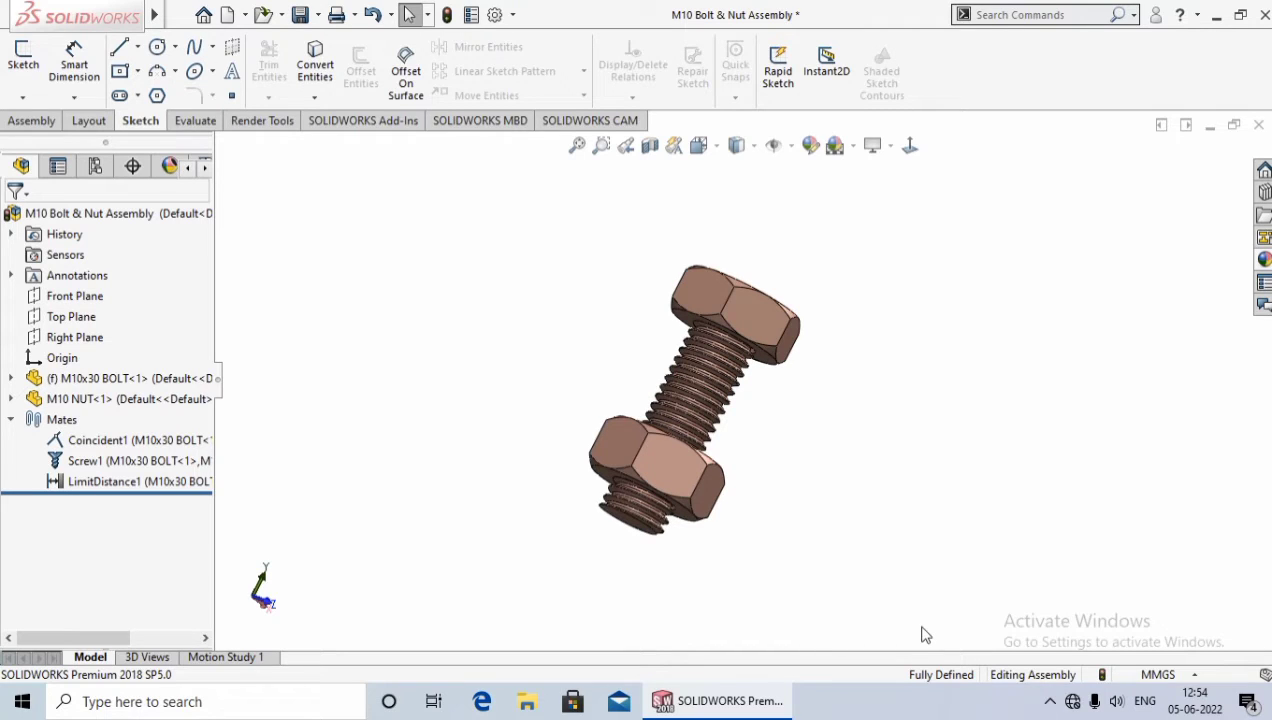
Slide the nut back and forth along the bolt threads, then start a new document
click(690, 470)
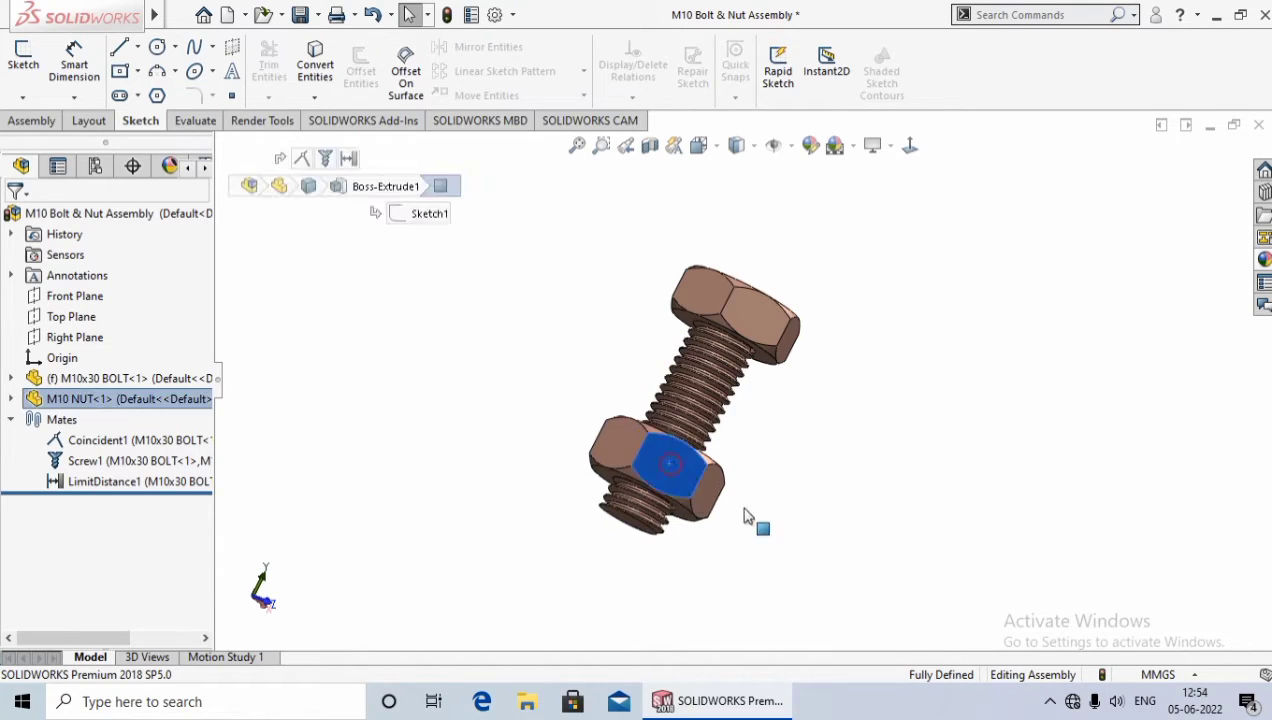
mouse_move(700, 455)
mouse_down()
mouse_move(755, 549)
mouse_move(810, 533)
mouse_up()
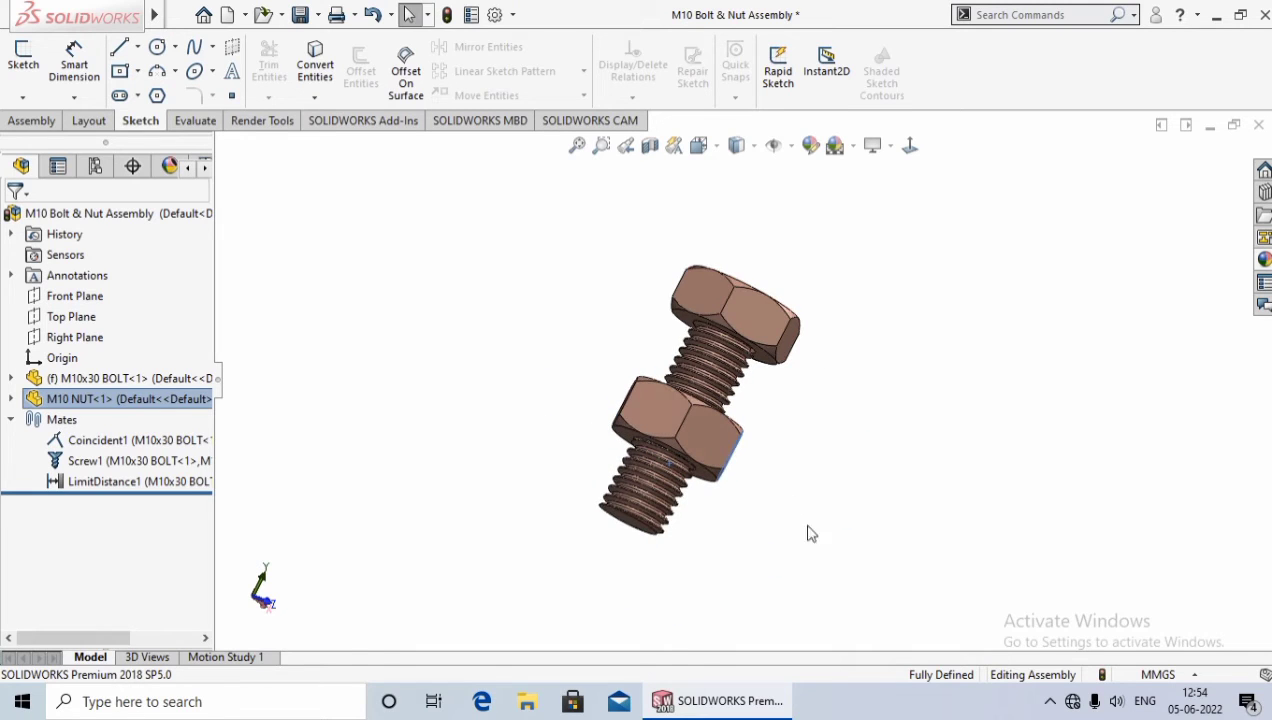
mouse_move(727, 468)
mouse_down()
mouse_move(765, 590)
mouse_move(517, 414)
mouse_up()
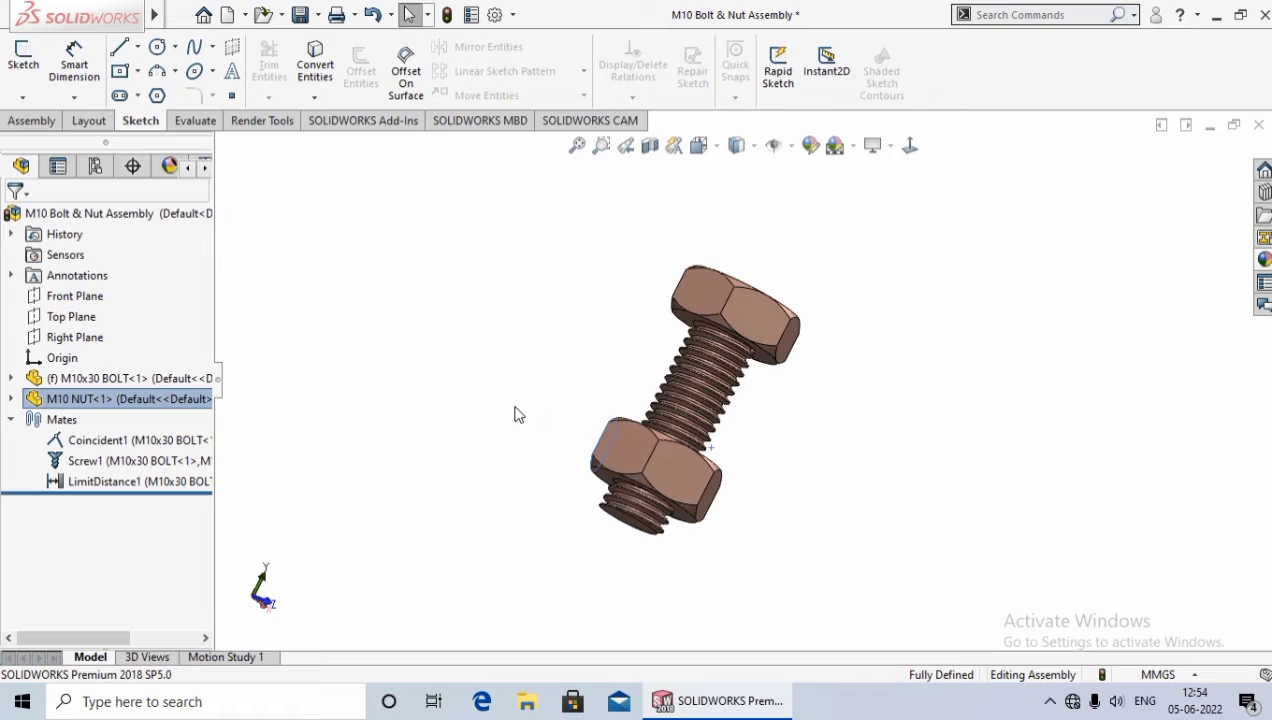
drag(605, 513, 742, 596)
click(806, 597)
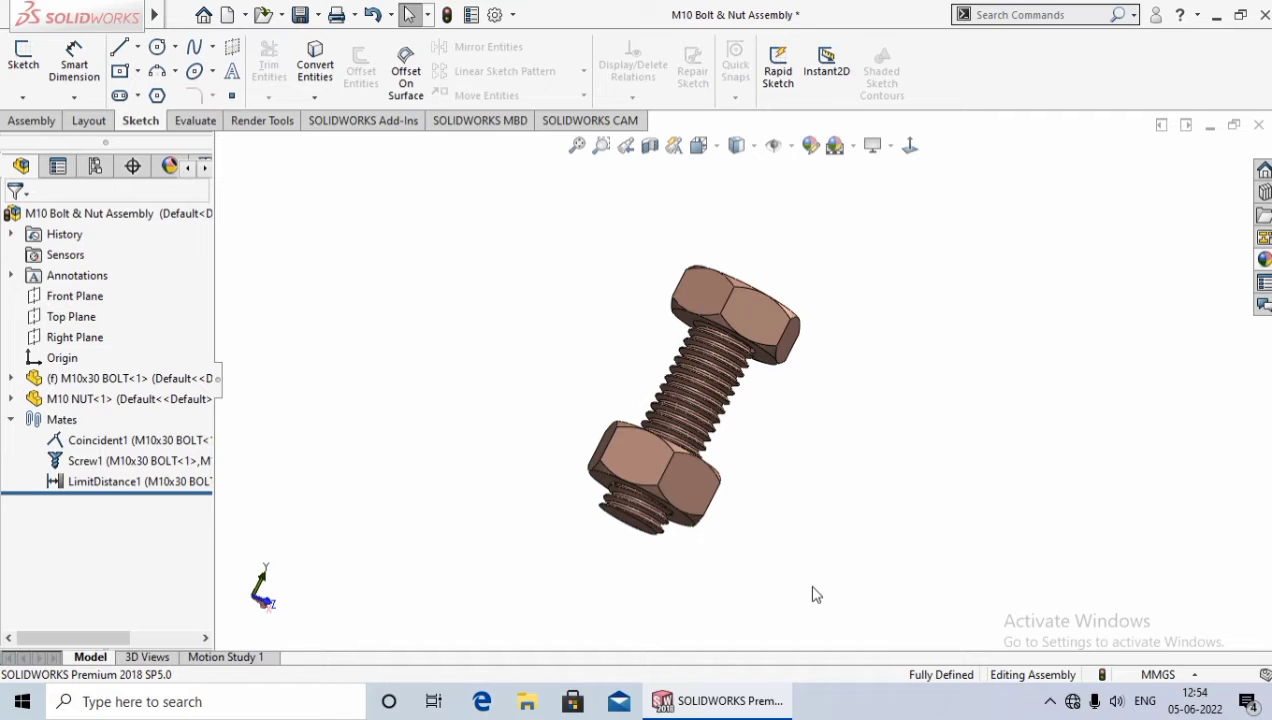
click(228, 14)
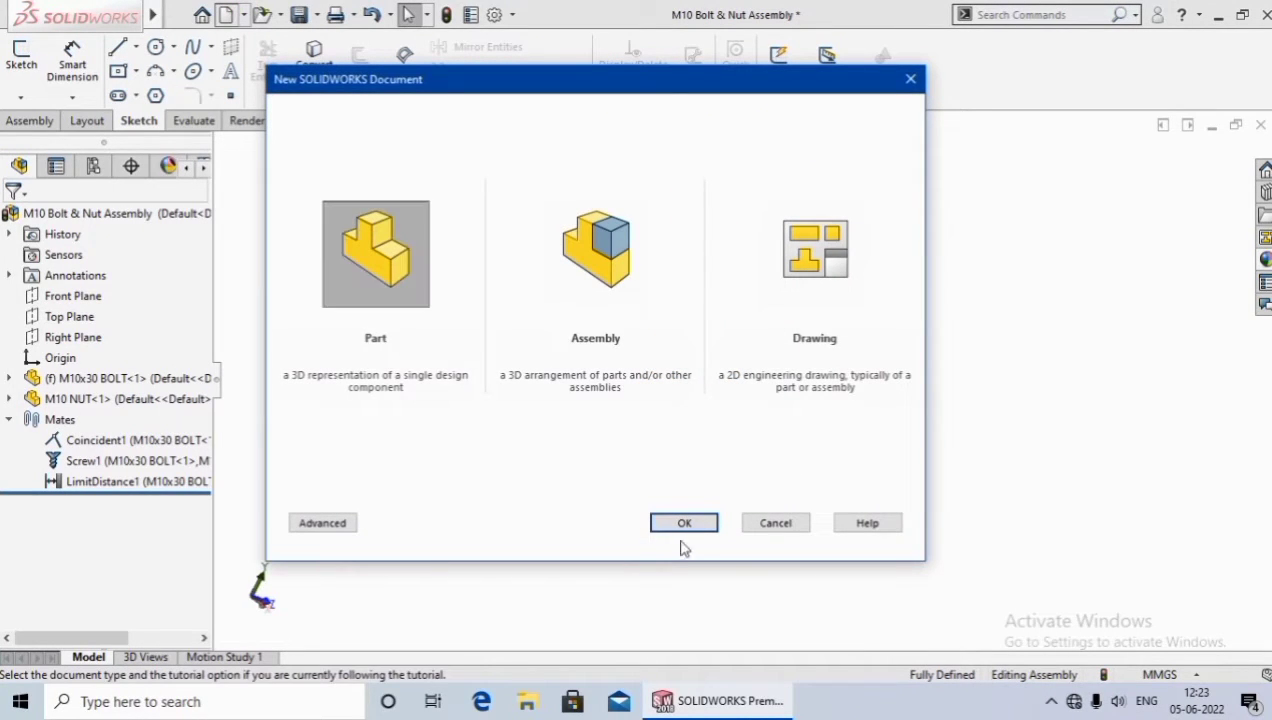
Create a new part and draw a six-sided polygon centred on the origin on the Top Plane
click(690, 524)
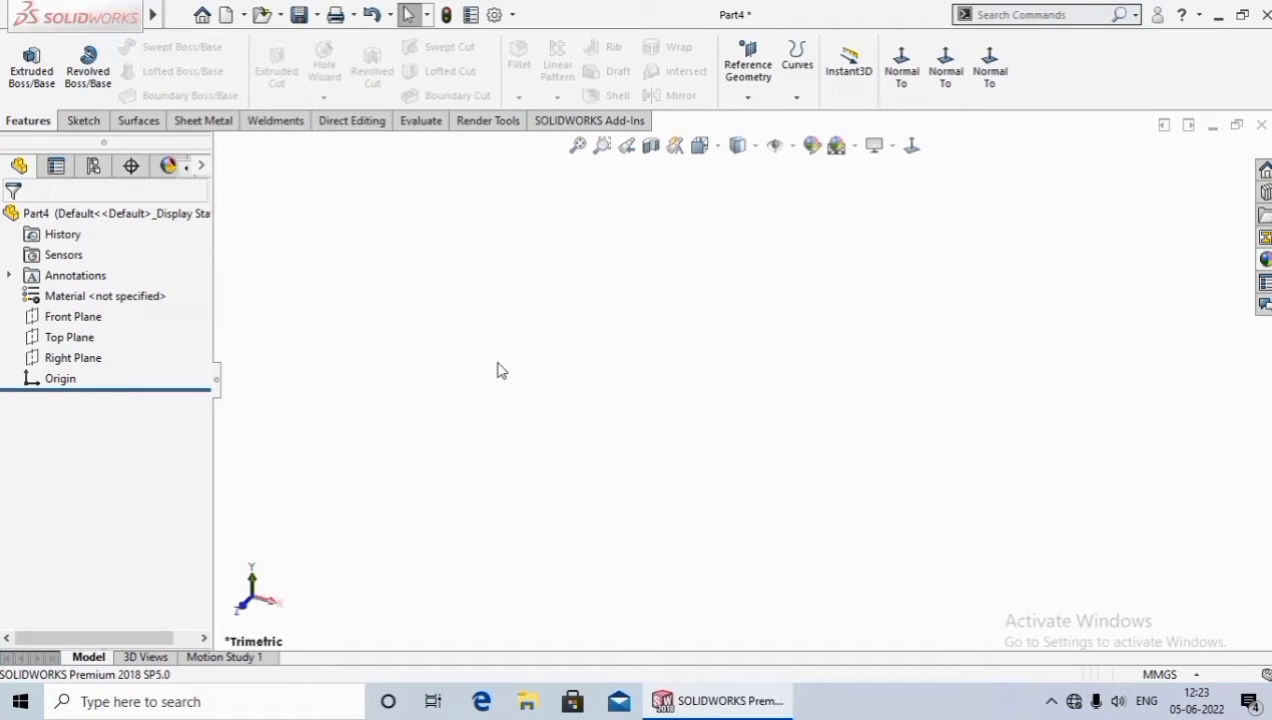
click(70, 337)
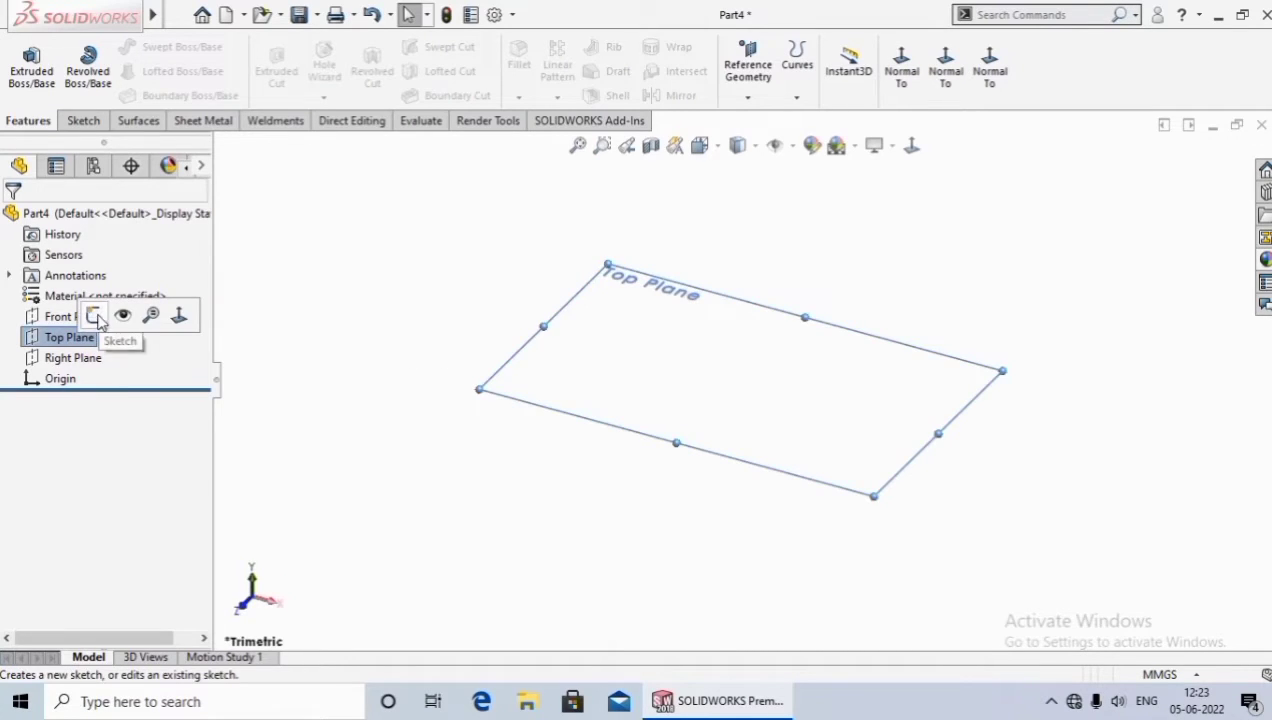
click(95, 316)
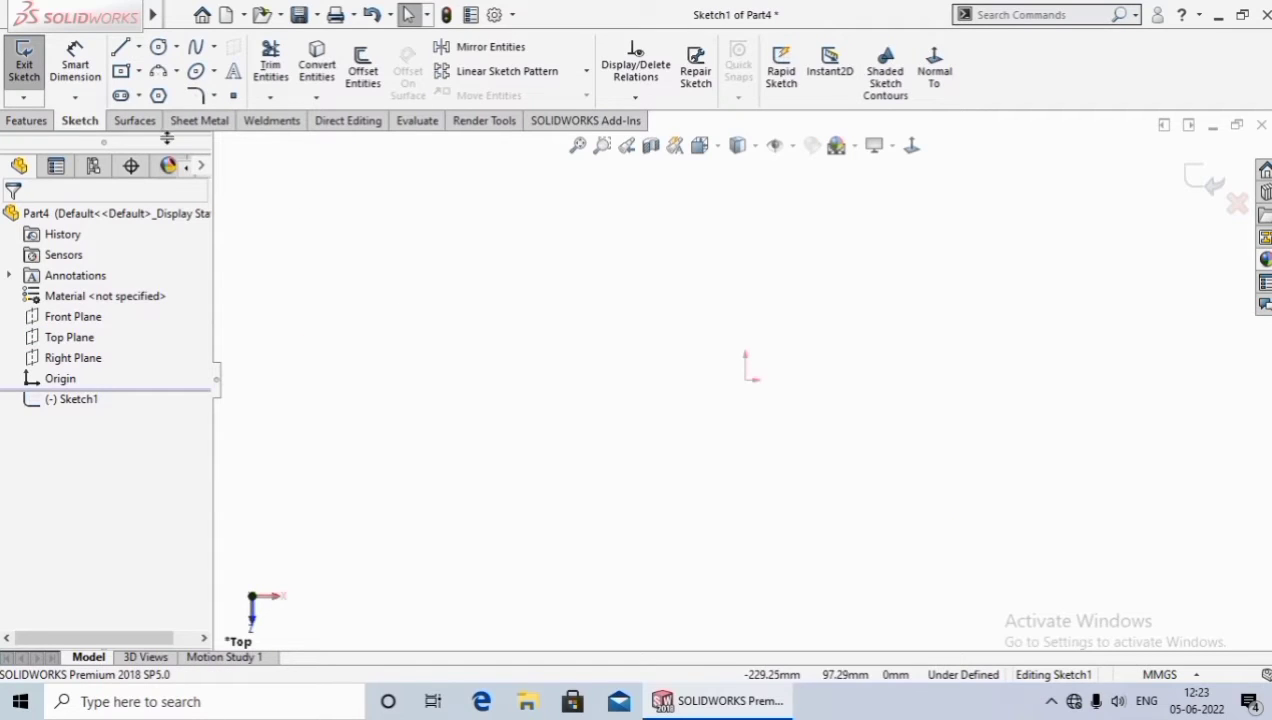
click(159, 96)
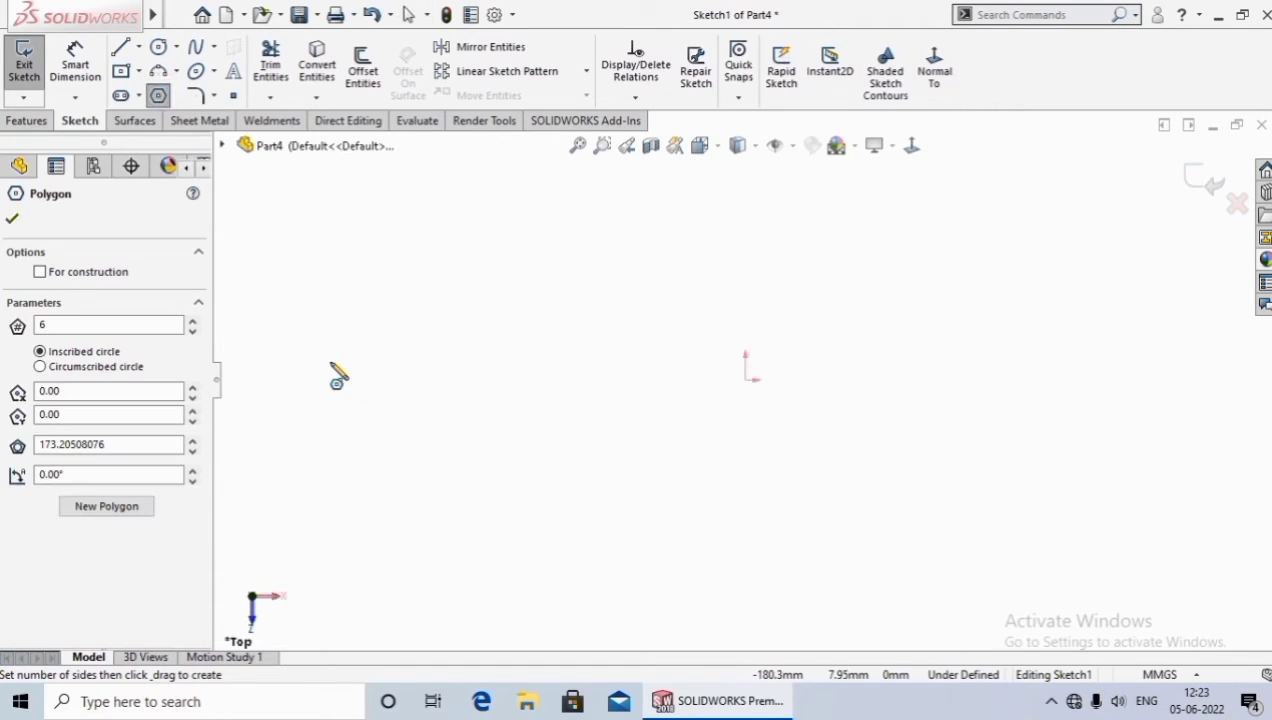
drag(748, 379, 752, 270)
right_click(752, 270)
click(773, 273)
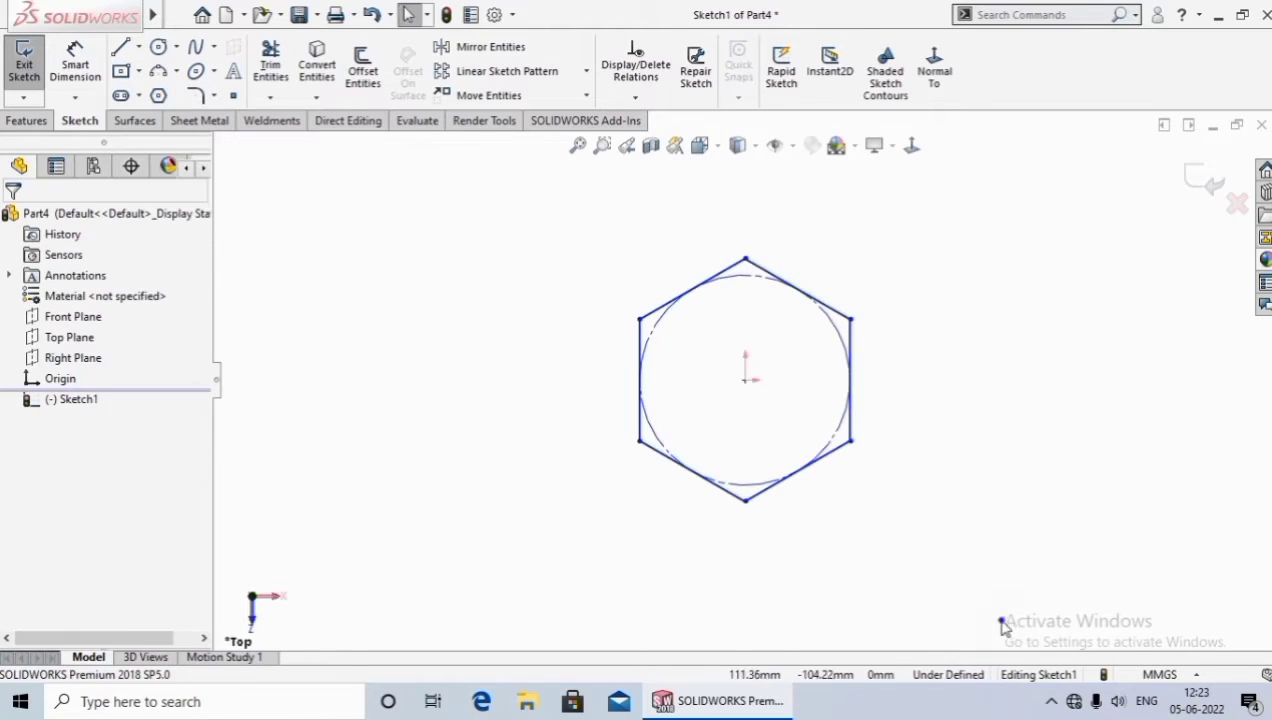
Dimension the hexagon 17 mm across flats and make its right edge vertical
key(d)
click(638, 431)
click(851, 428)
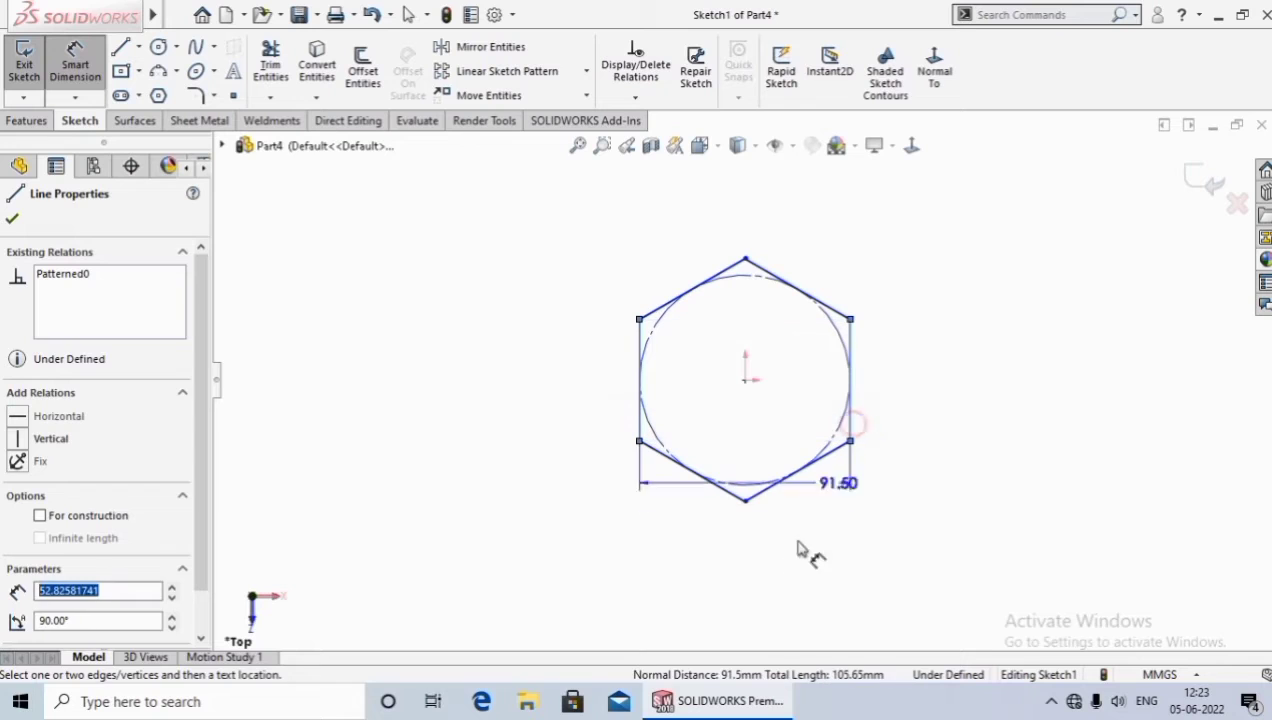
click(800, 572)
text(17)
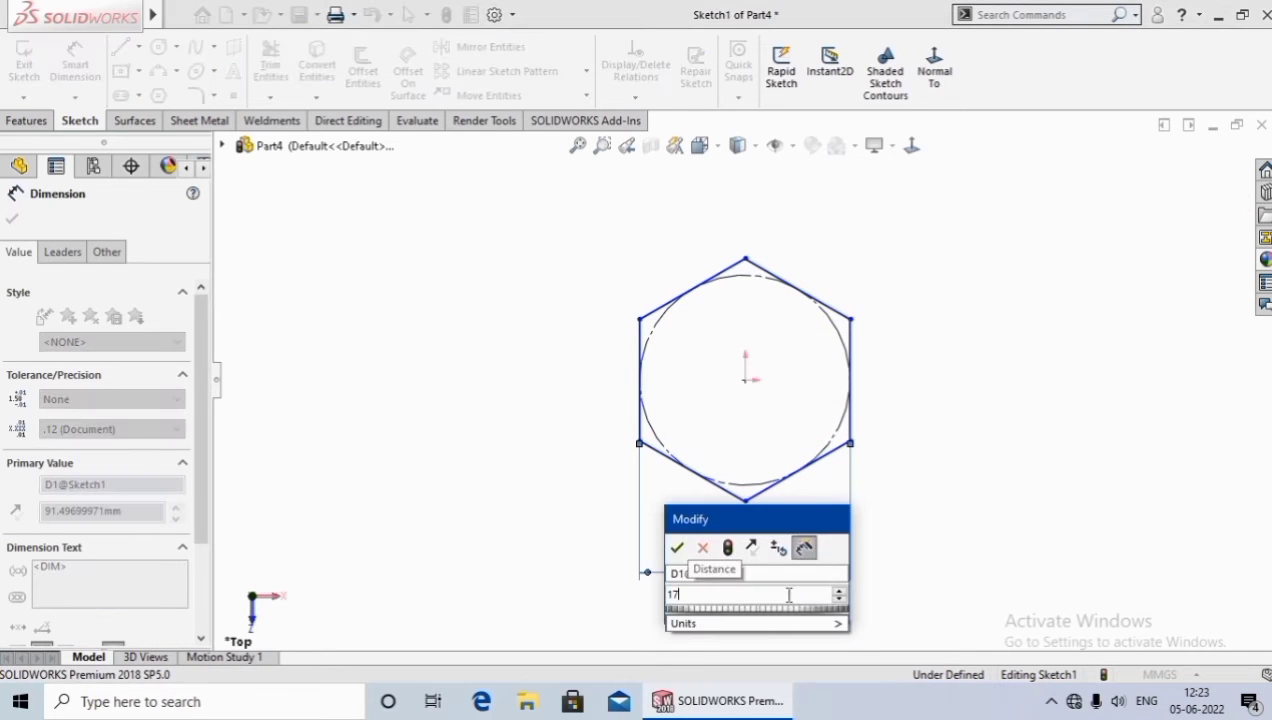
key(Return)
key(Escape)
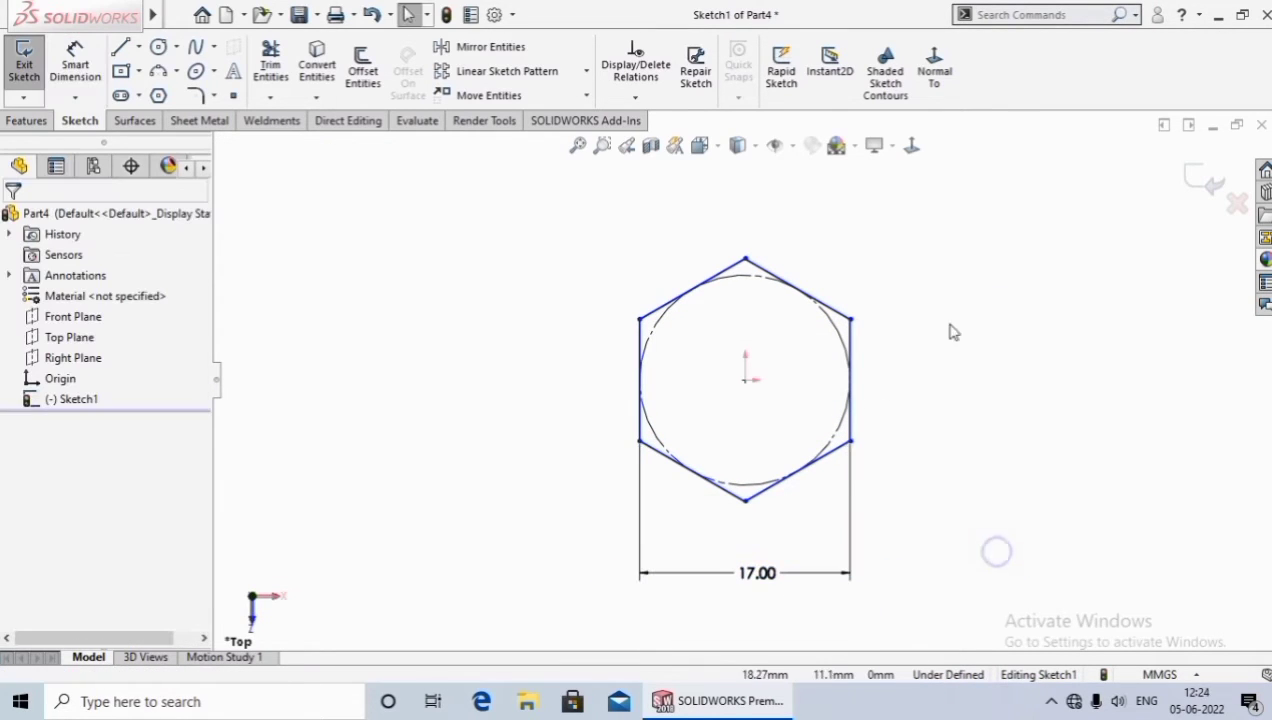
click(851, 425)
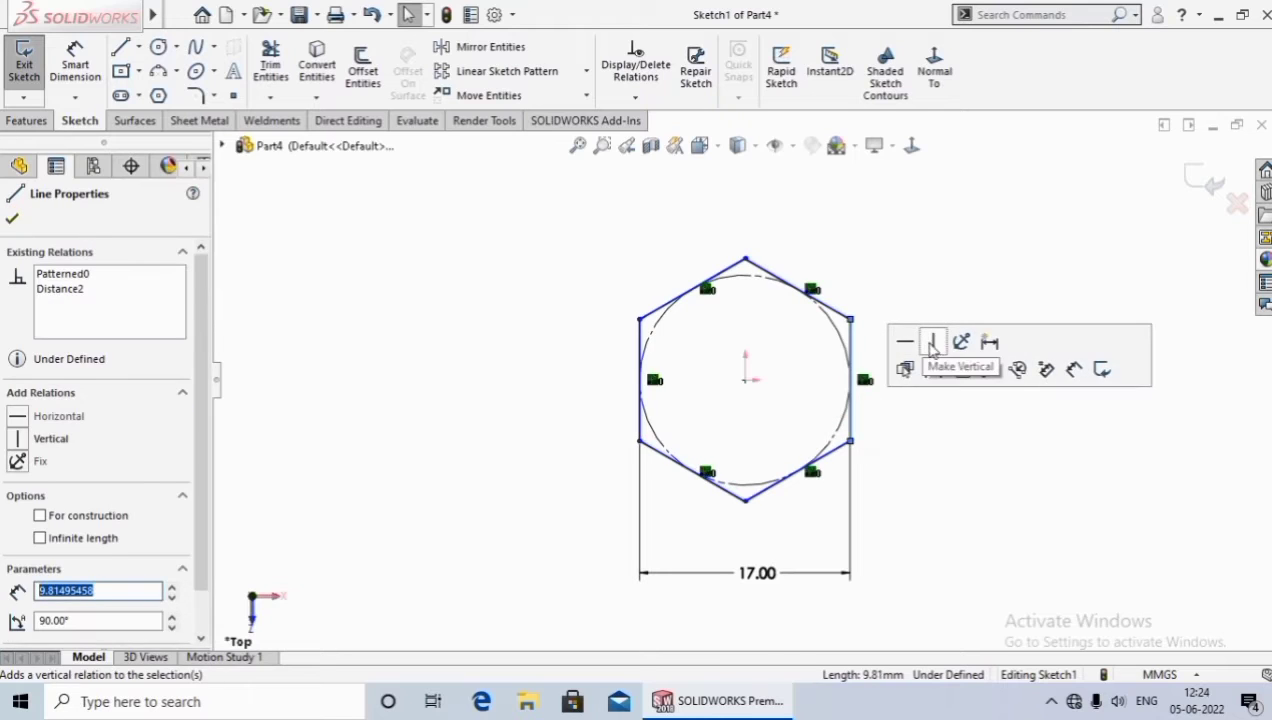
click(931, 345)
click(983, 432)
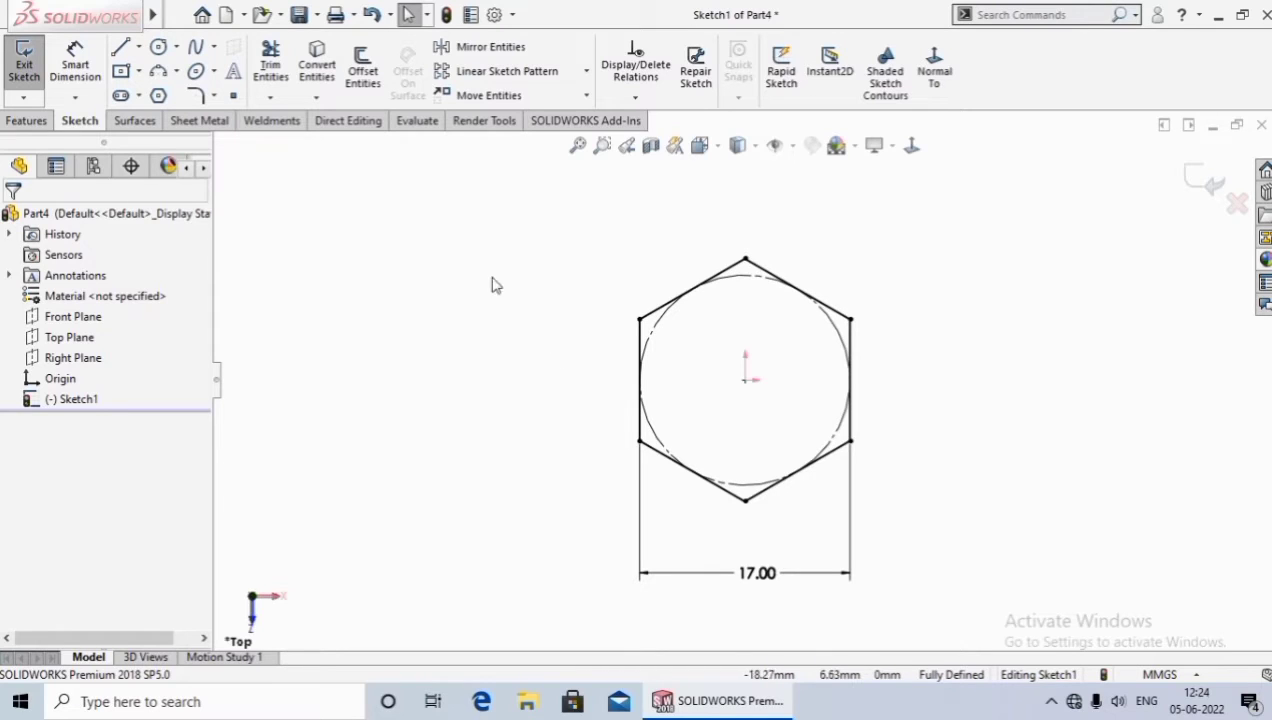
Extrude the hexagon sketch 7 mm Mid Plane into the Boss-Extrude1 prism
click(26, 121)
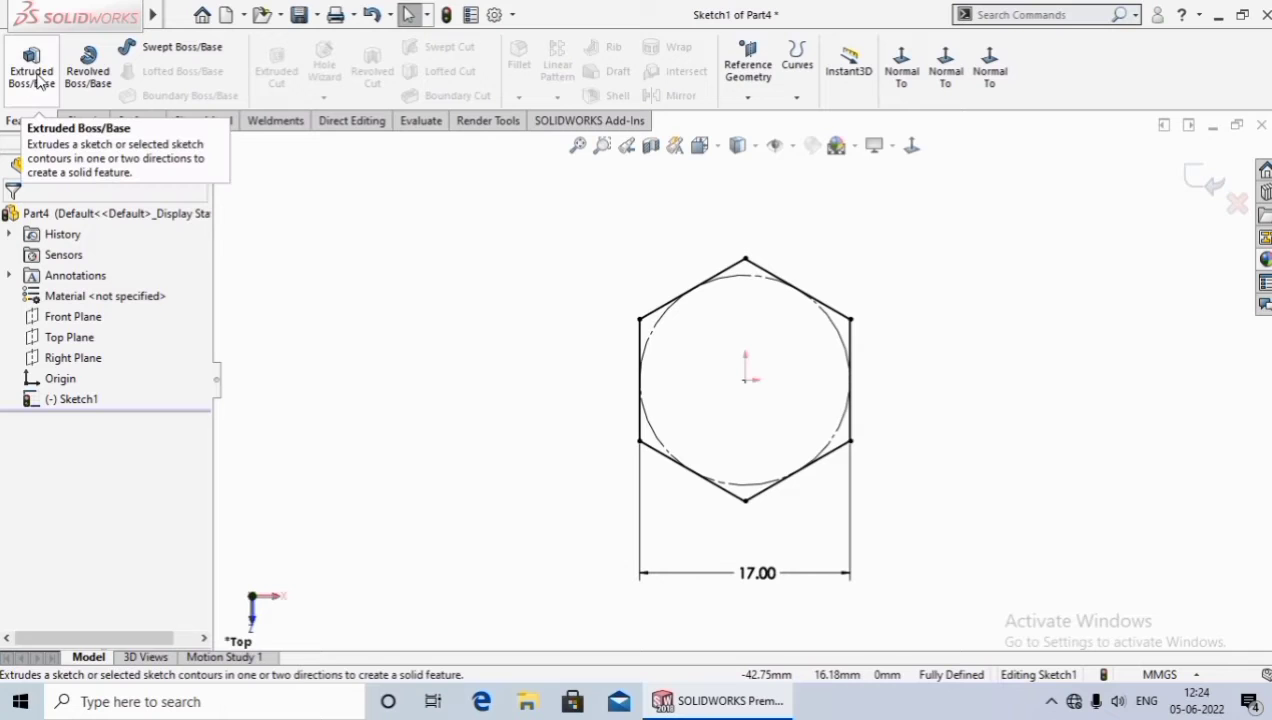
click(35, 78)
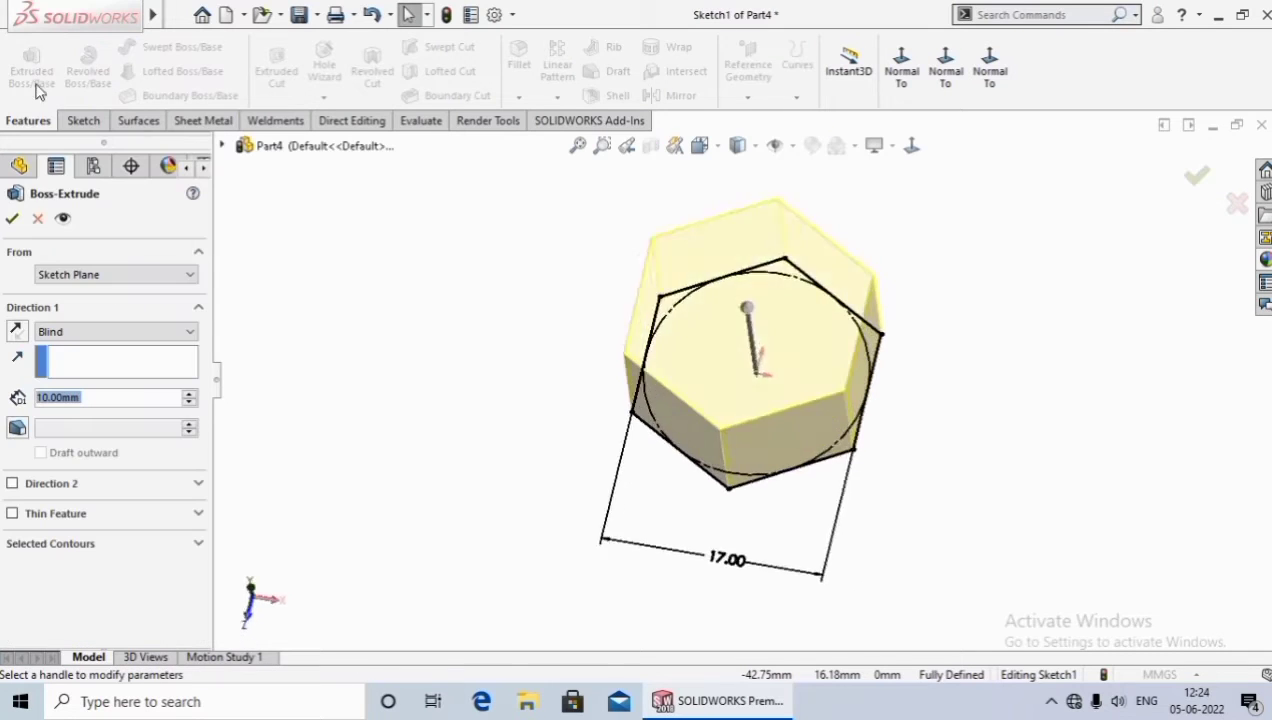
click(87, 333)
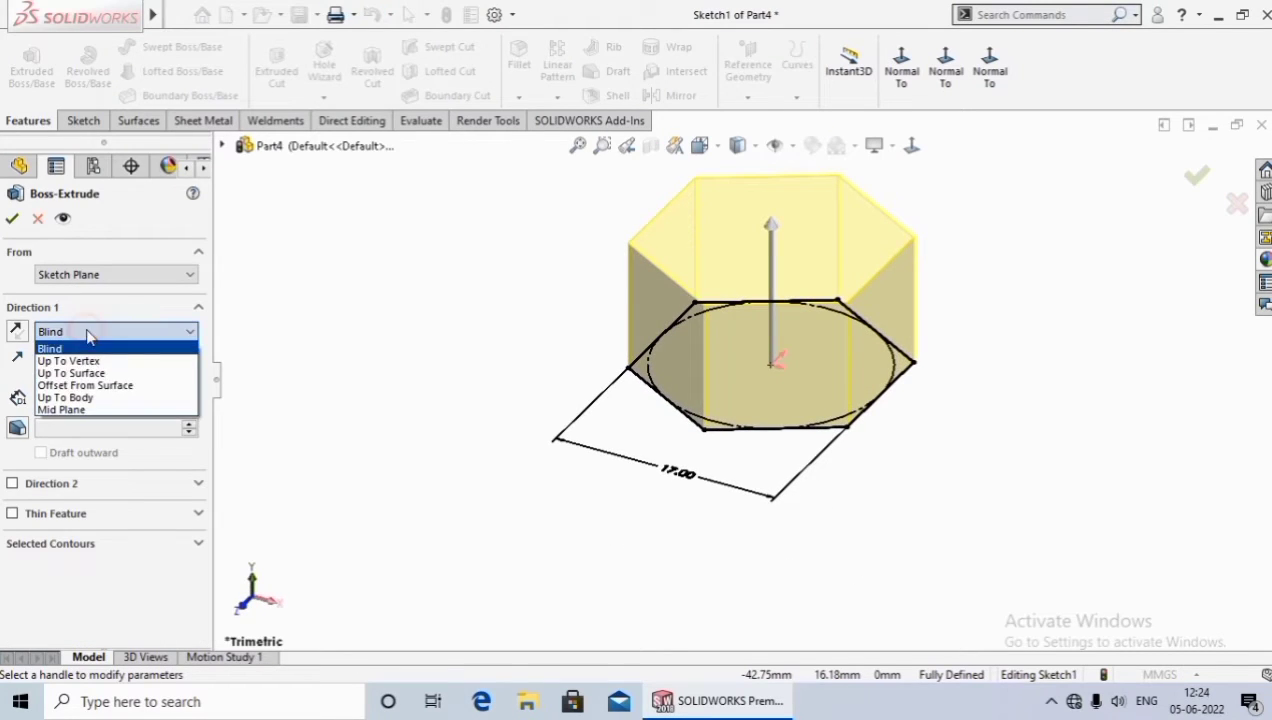
click(81, 410)
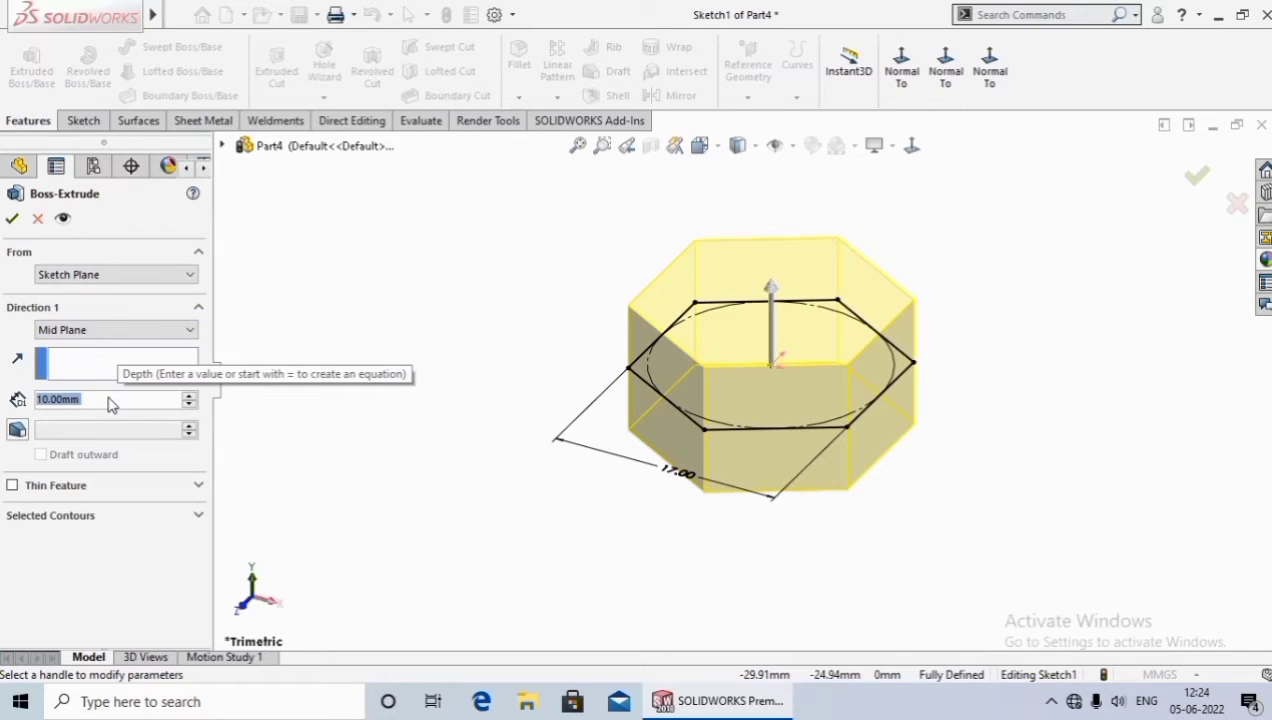
text(7)
key(Return)
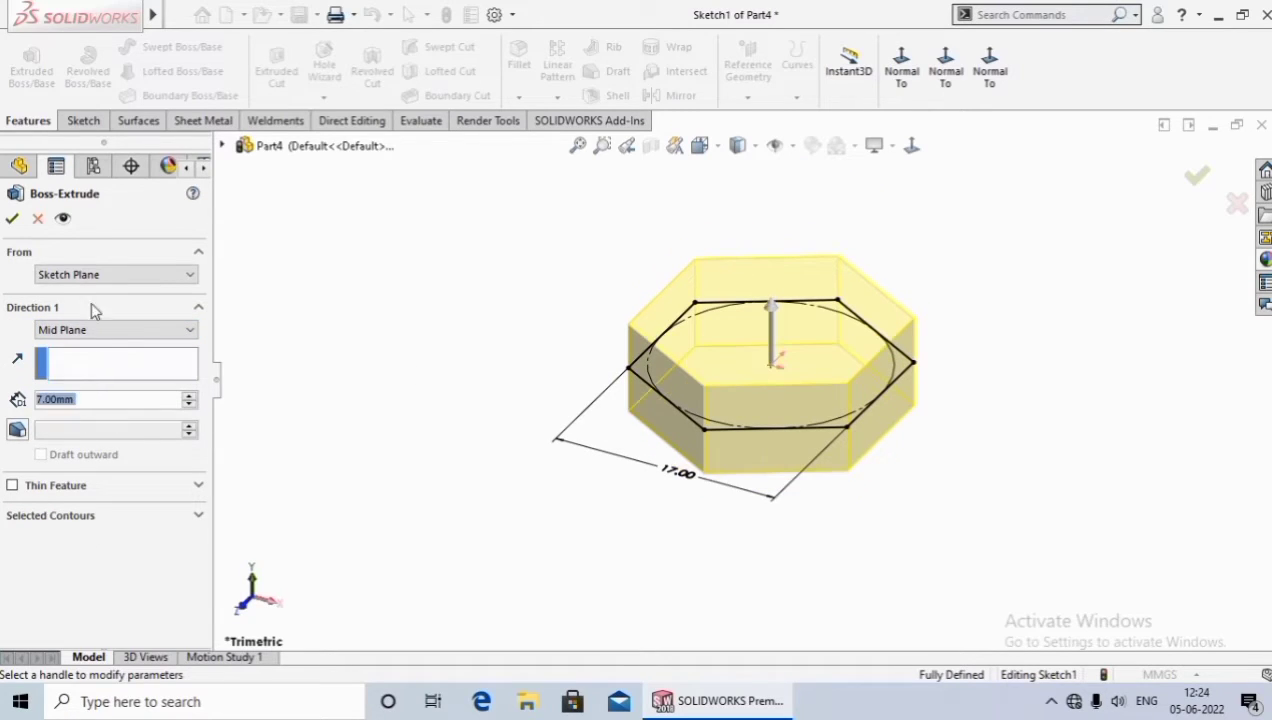
click(12, 218)
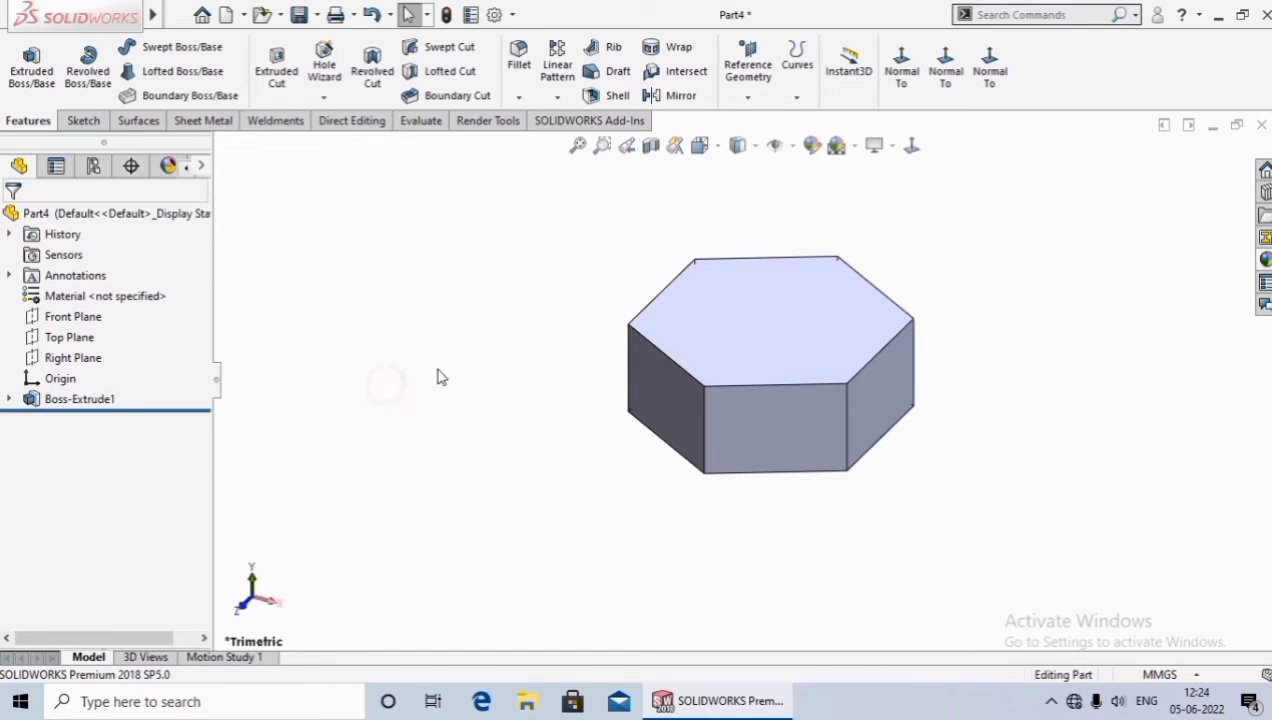
middle_drag(449, 360, 477, 476)
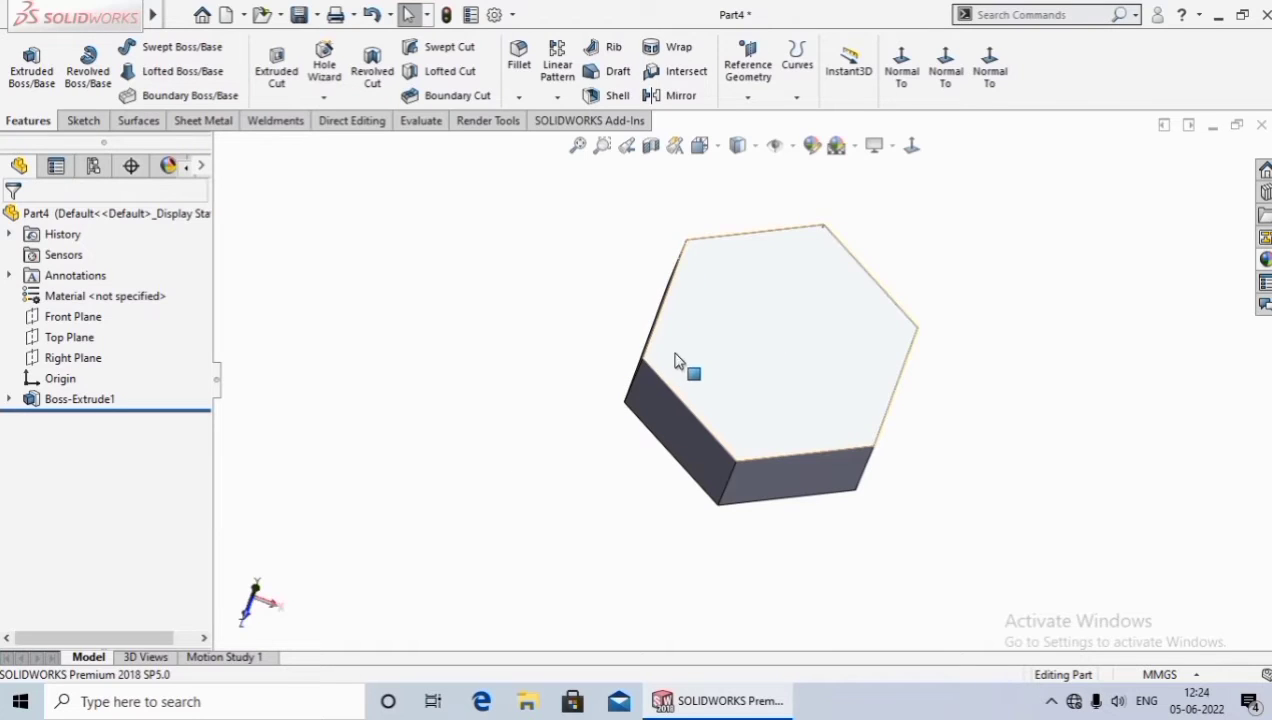
Sketch a circle centred on the origin on the prism's top face
click(743, 320)
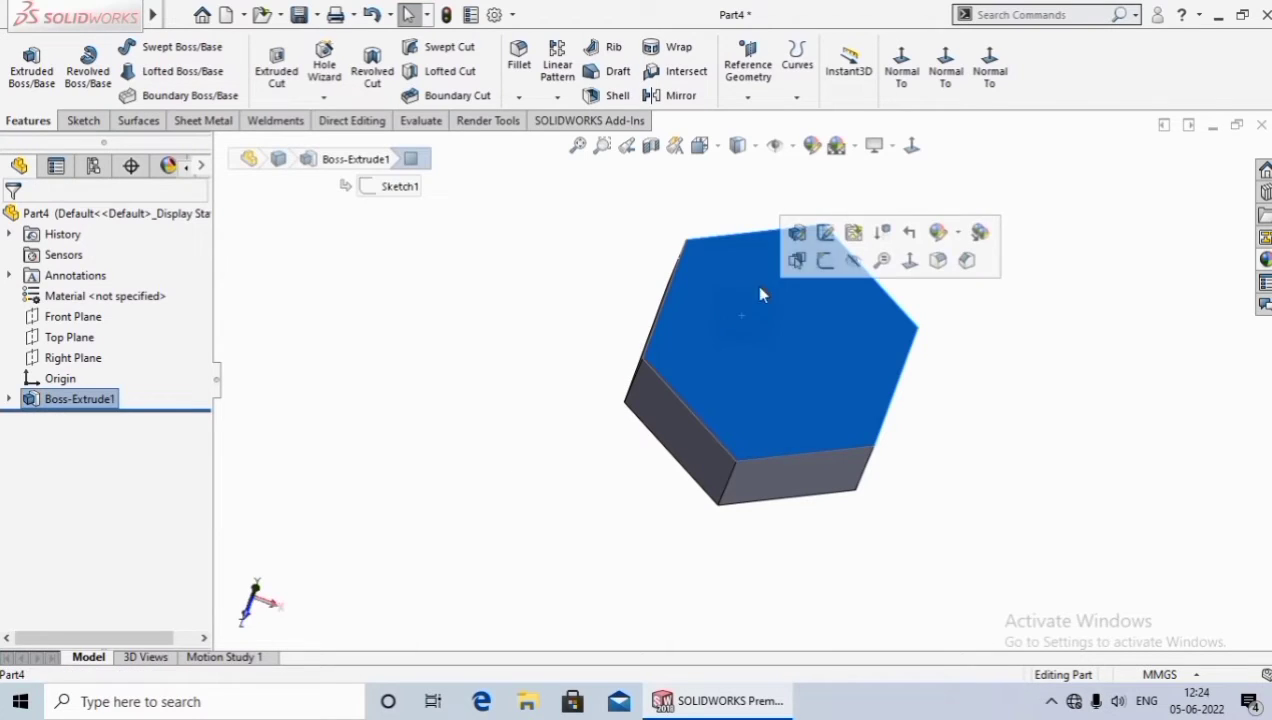
click(825, 259)
click(920, 143)
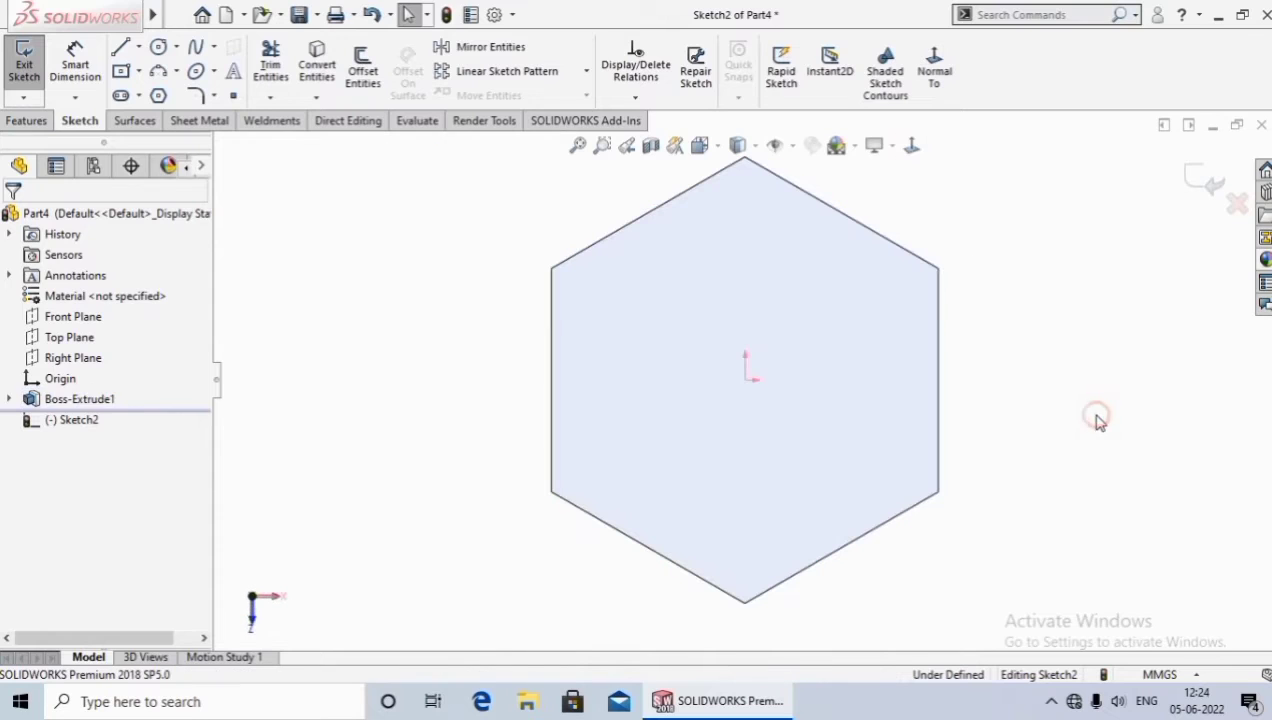
click(165, 50)
click(745, 380)
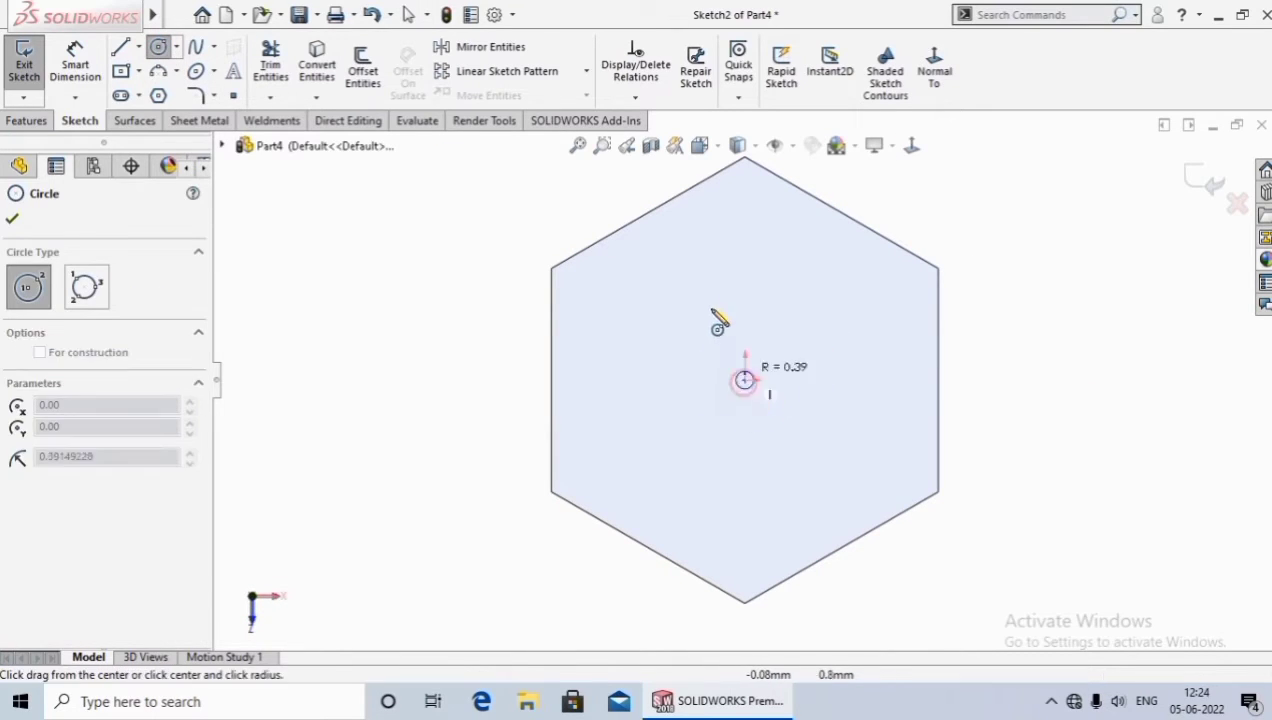
click(662, 240)
right_click(662, 240)
click(697, 258)
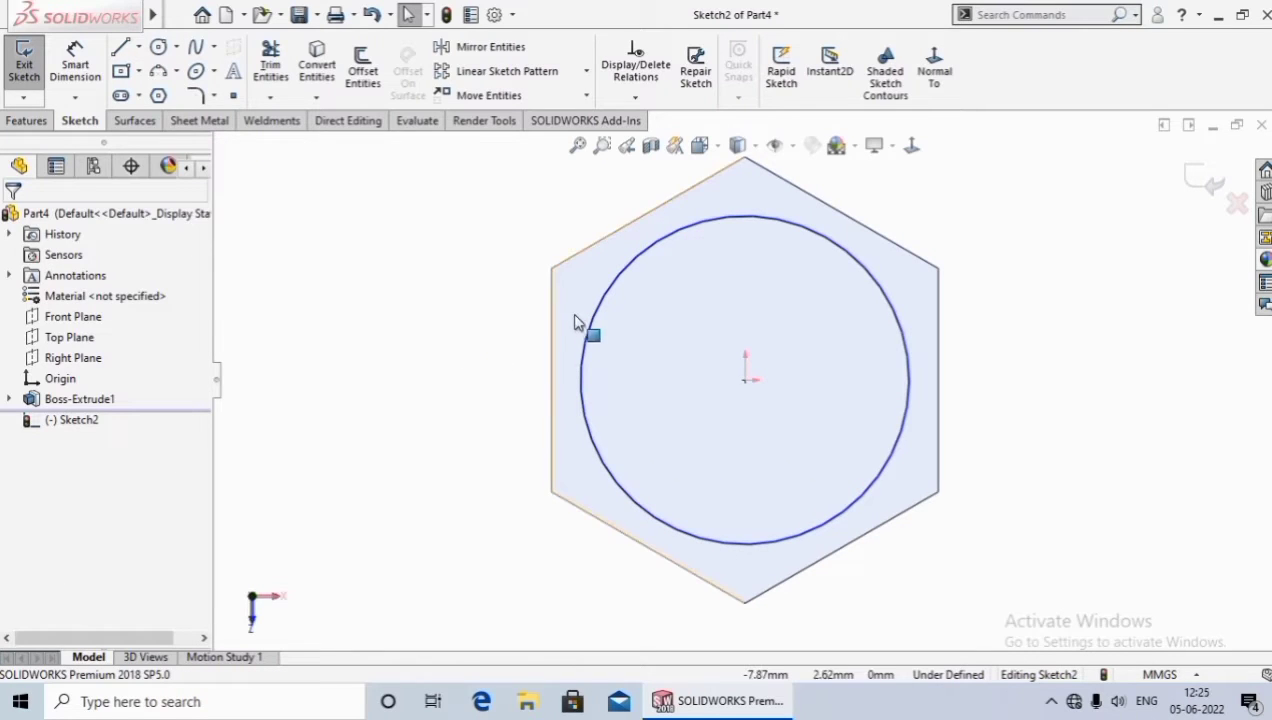
Make the circle tangent to the hexagon's top-left edge to fully define Sketch2
click(609, 292)
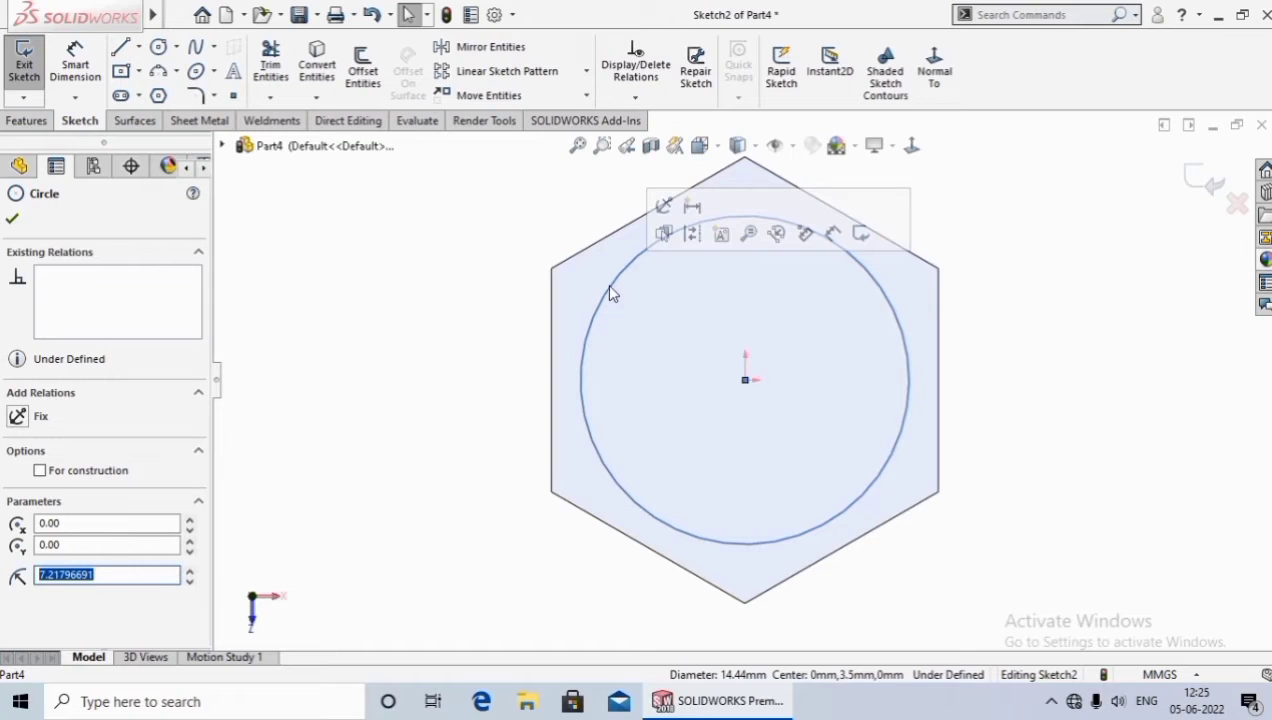
ctrl+click(605, 238)
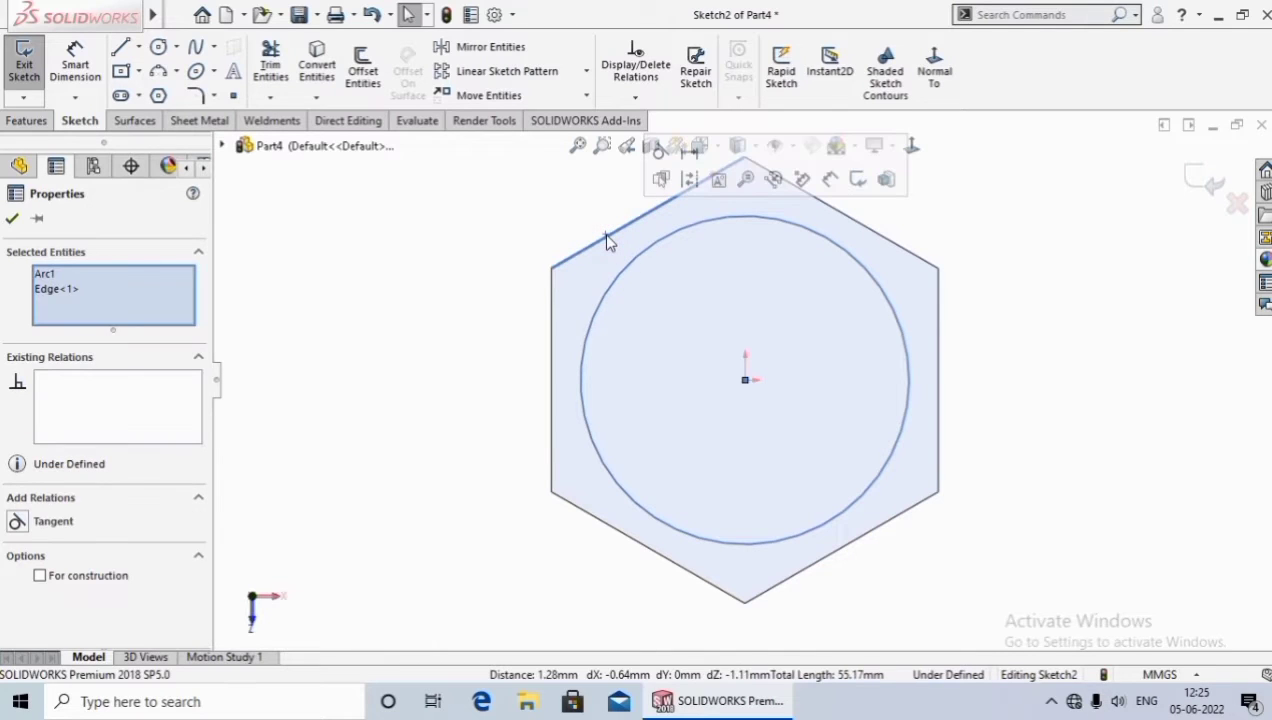
click(660, 152)
click(472, 246)
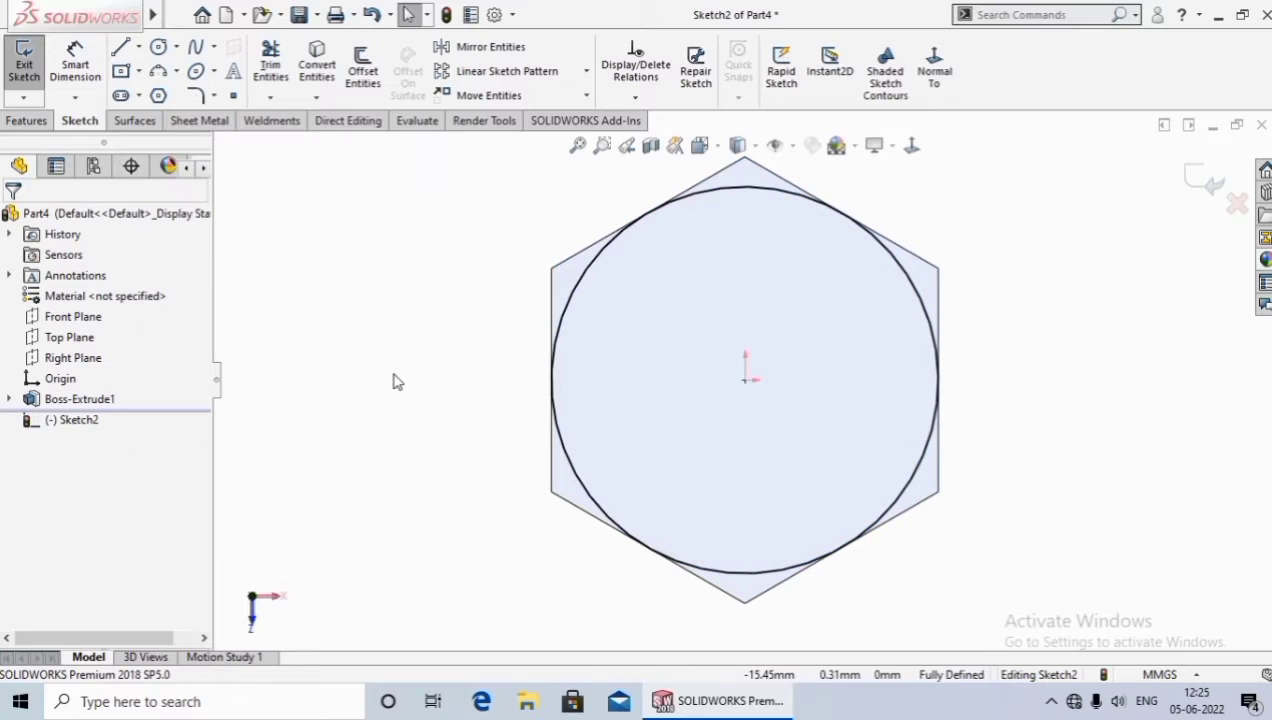
click(26, 121)
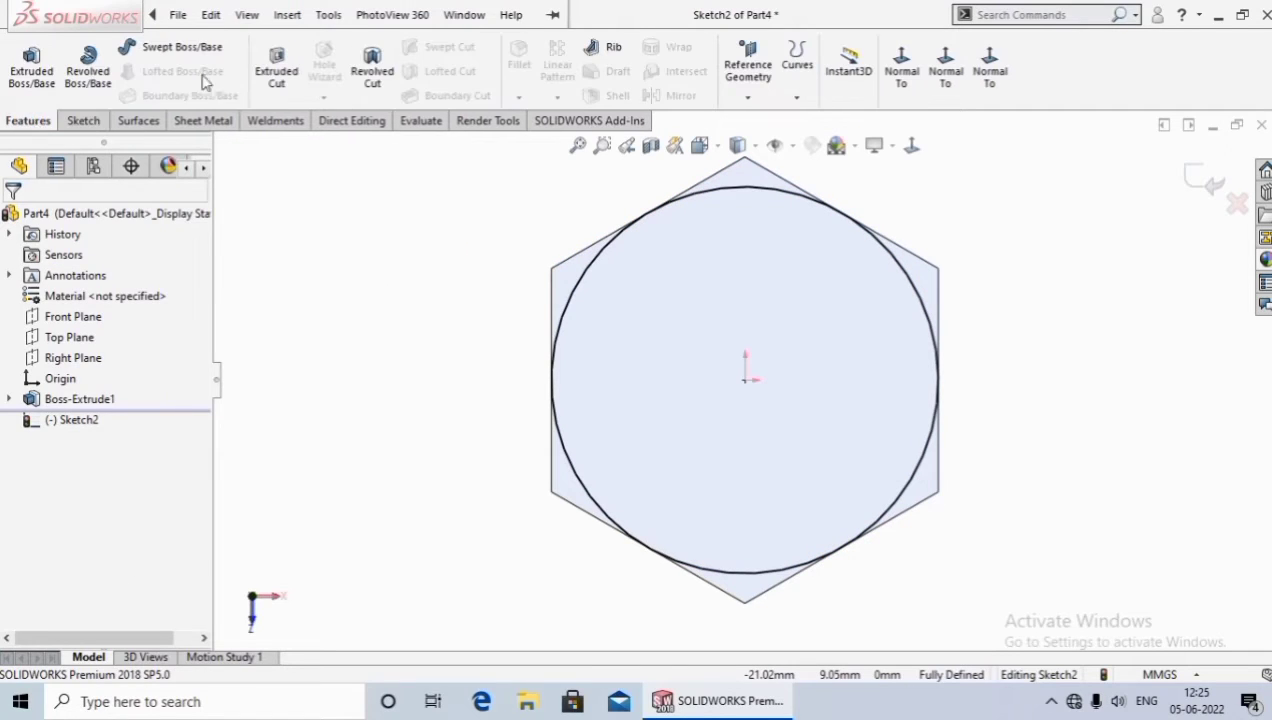
Cut-extrude Sketch2 with Flip side to cut and a 45° draft, beveling the hex corners
click(283, 83)
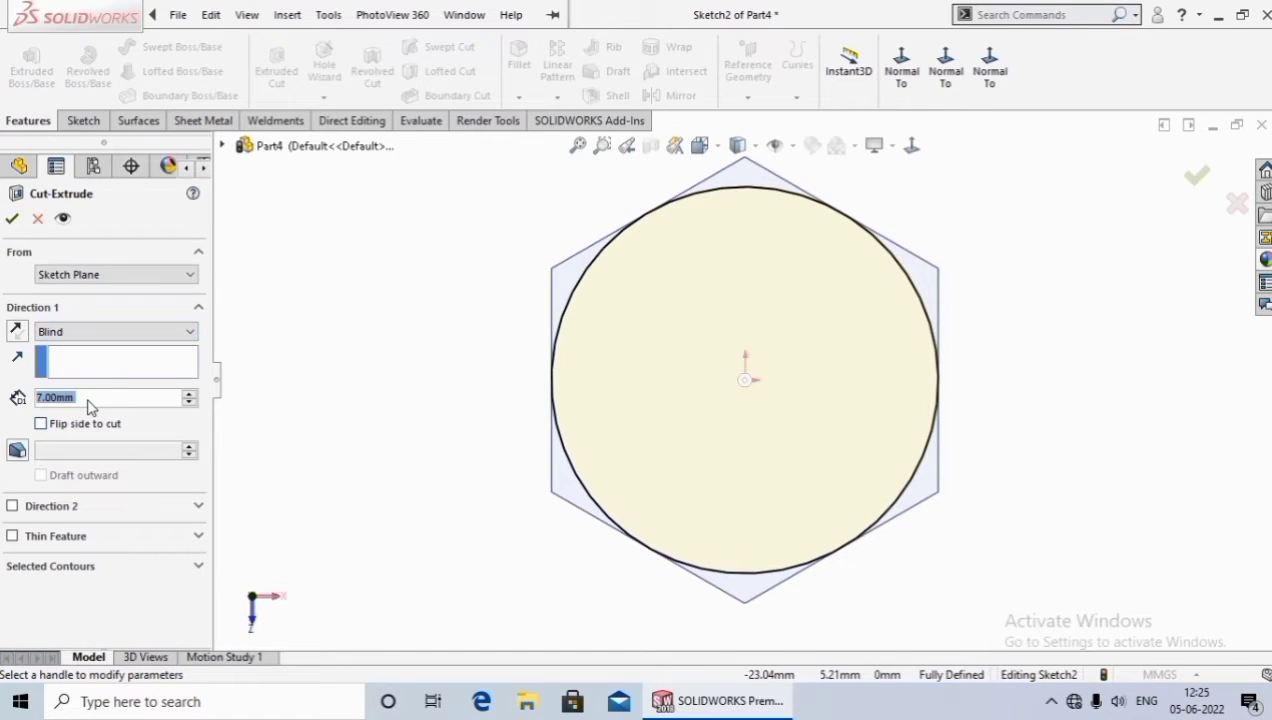
click(41, 424)
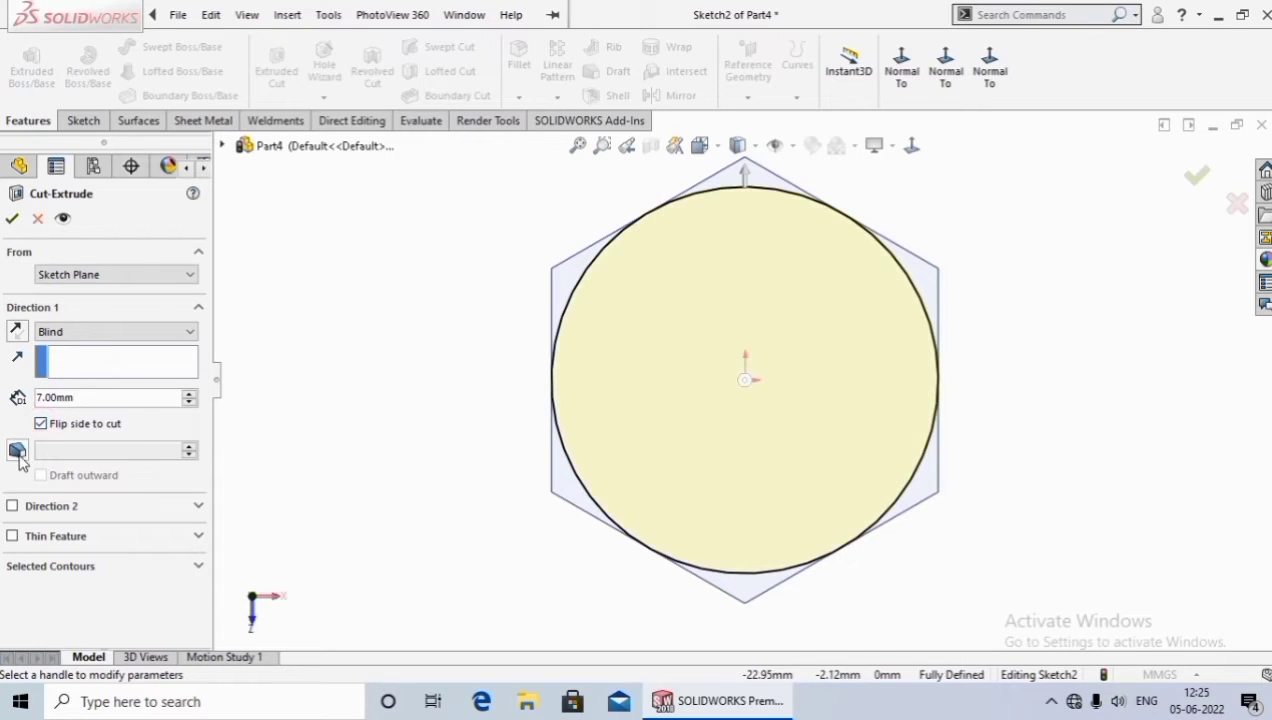
click(18, 452)
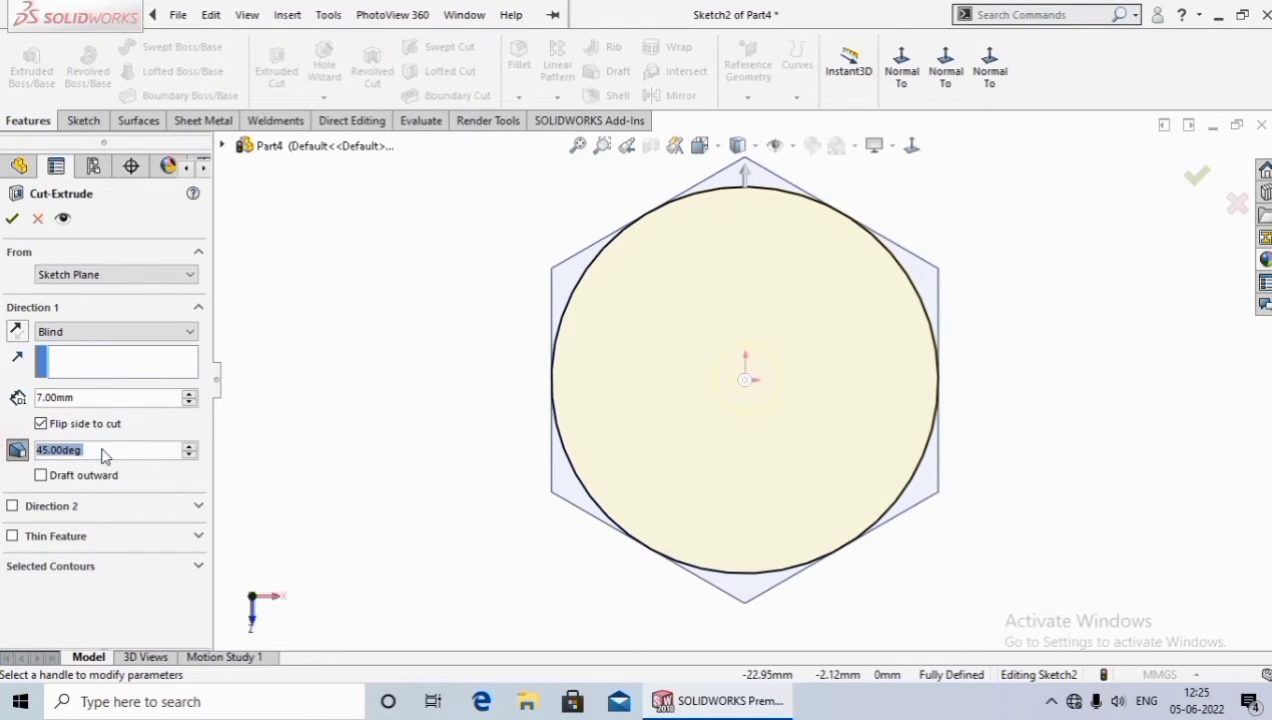
click(12, 220)
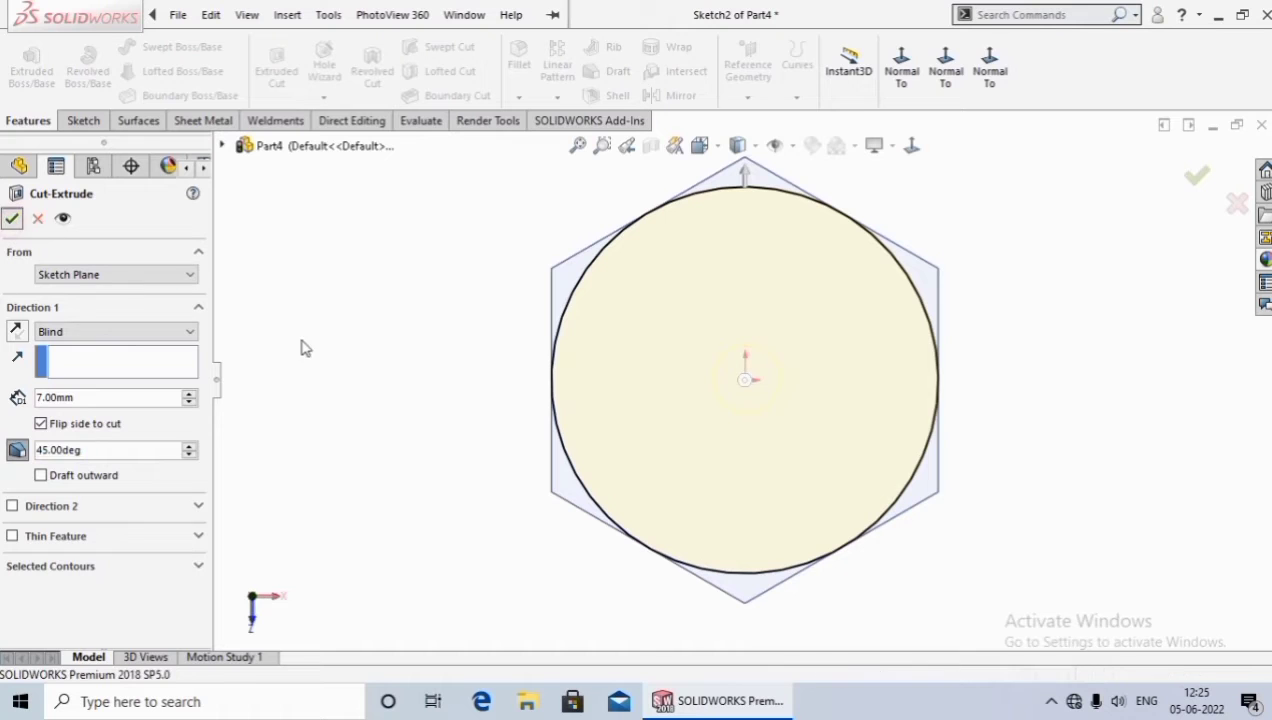
Orbit to inspect the chamfered corners and start the Mirror feature
middle_drag(378, 405, 416, 428)
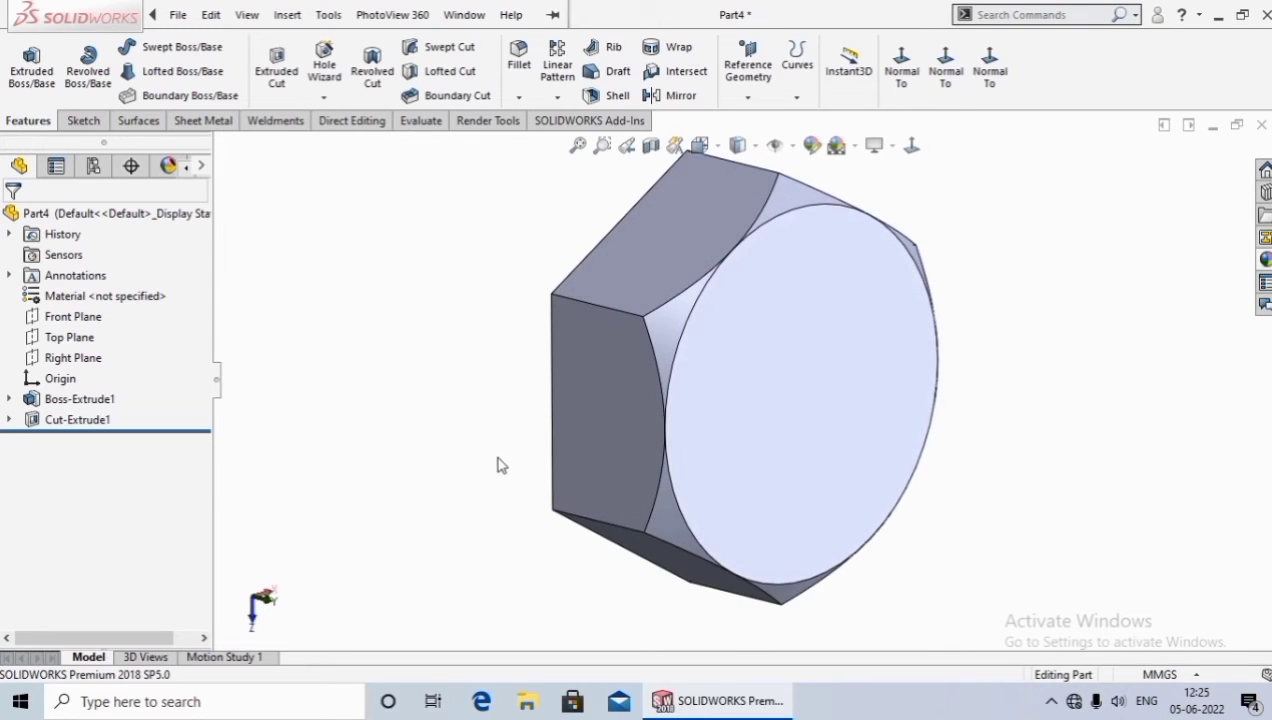
scroll(500, 465, up, 2)
middle_drag(542, 480, 548, 500)
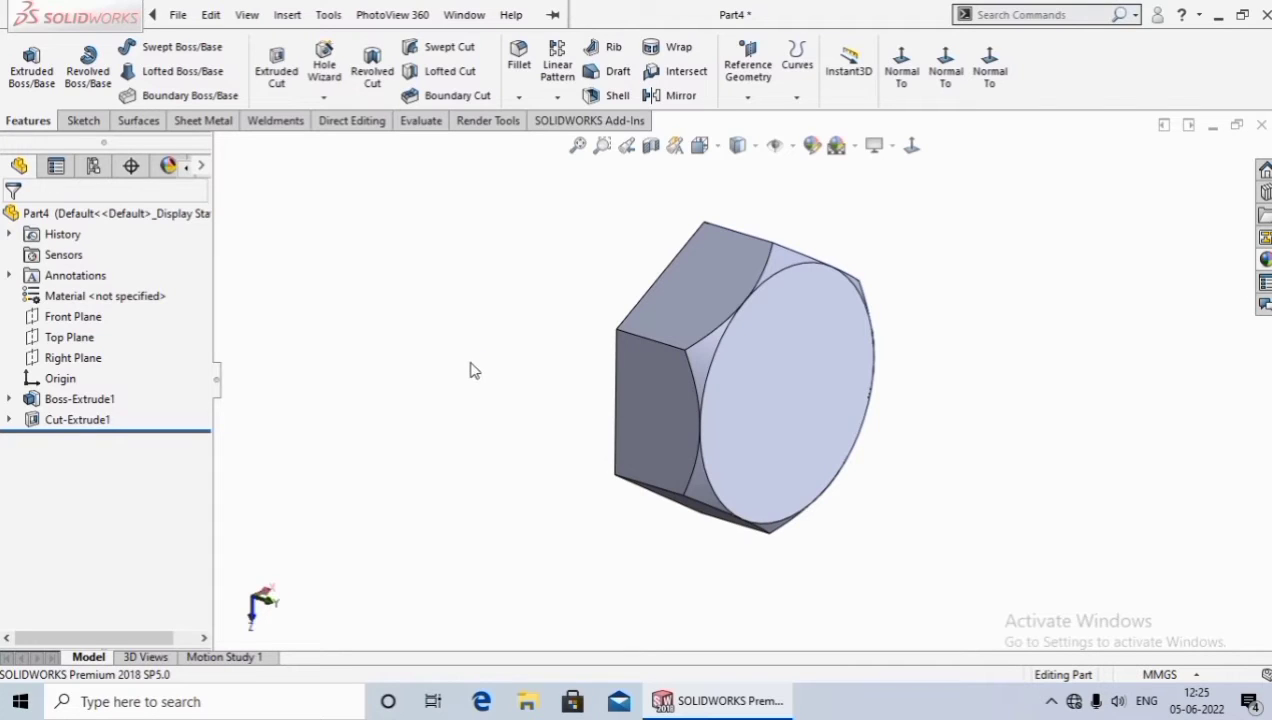
mouse_move(474, 370)
middle_down()
mouse_move(542, 414)
mouse_move(509, 389)
middle_up()
middle_drag(491, 491, 480, 442)
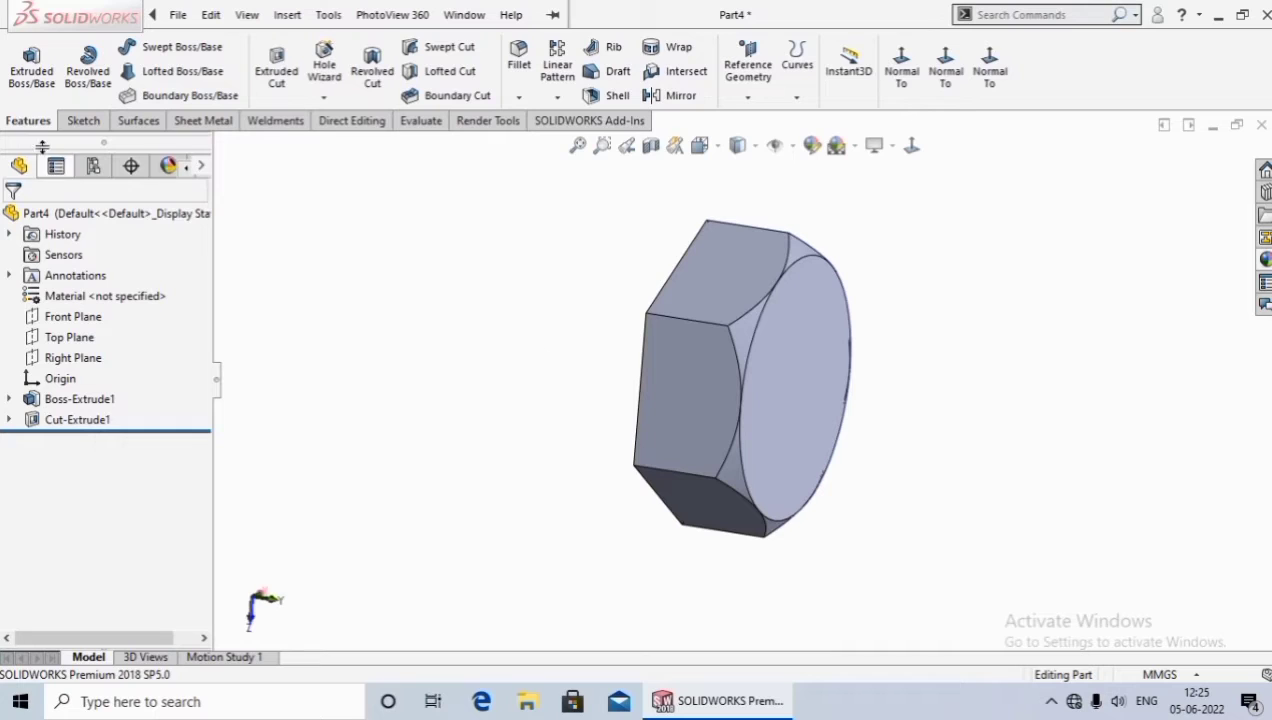
click(680, 97)
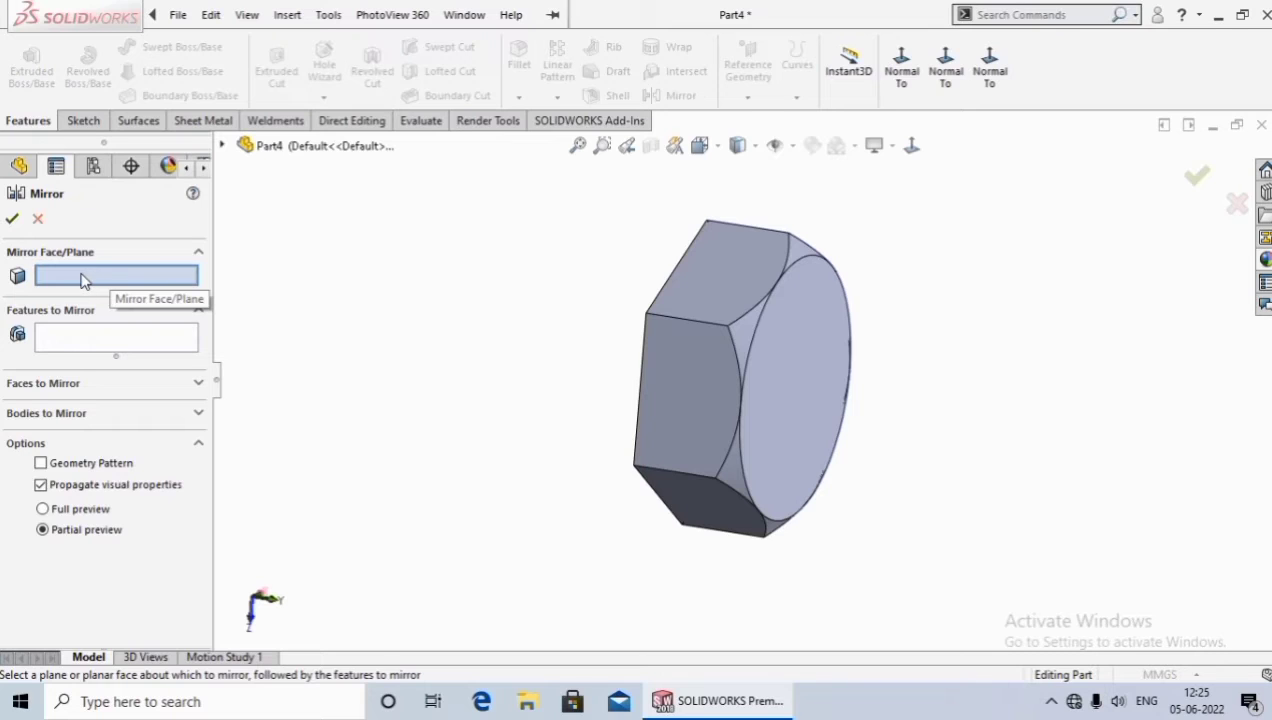
Mirror Cut-Extrude1 about the Top Plane to chamfer the nut's other side
click(223, 146)
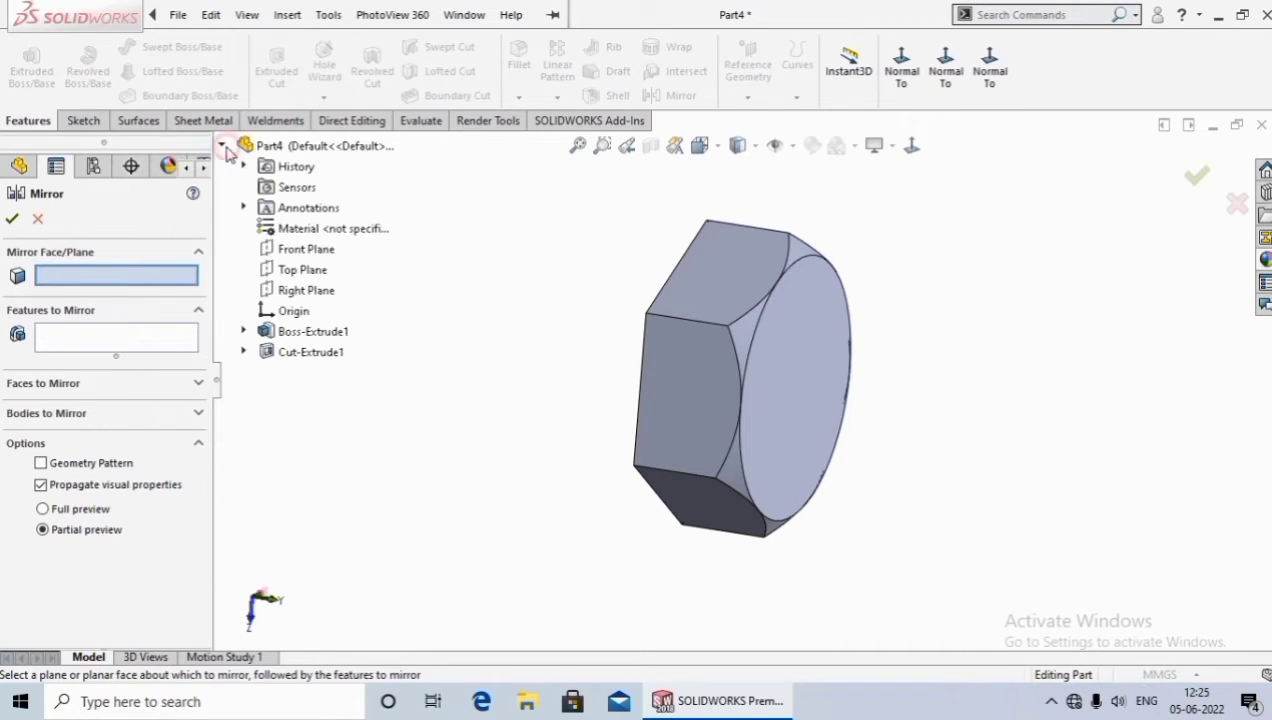
click(296, 270)
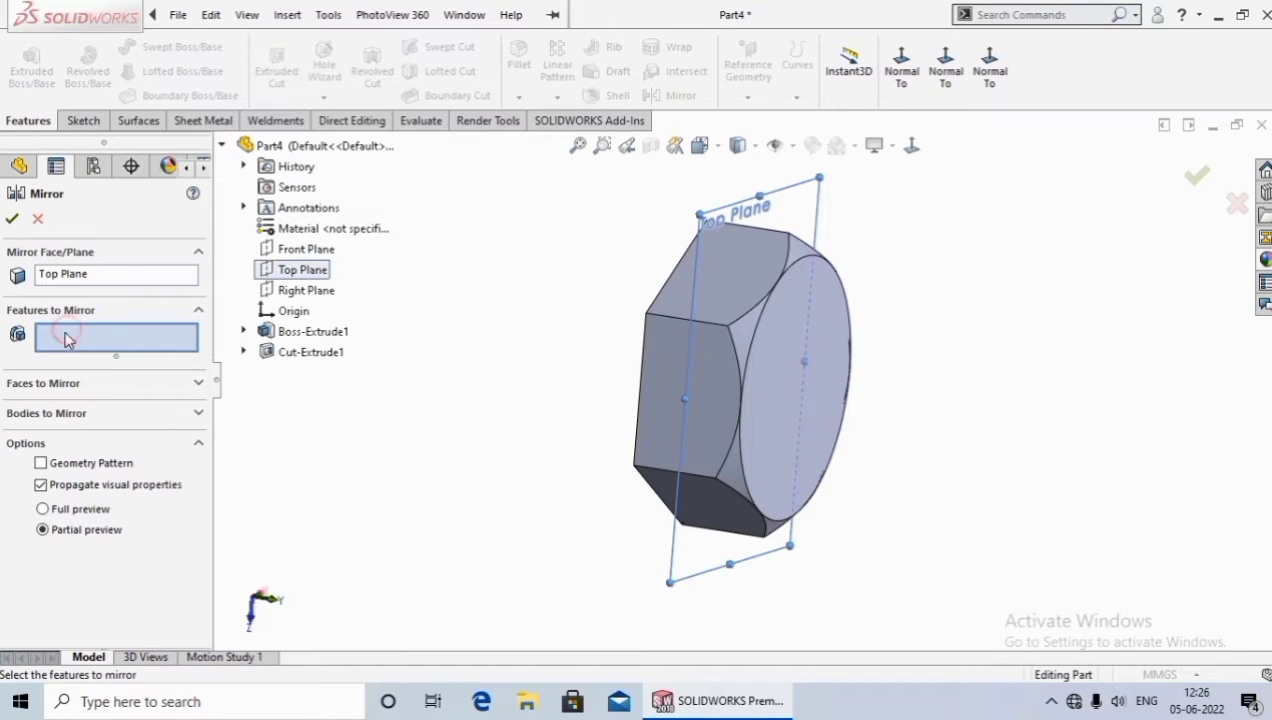
click(311, 352)
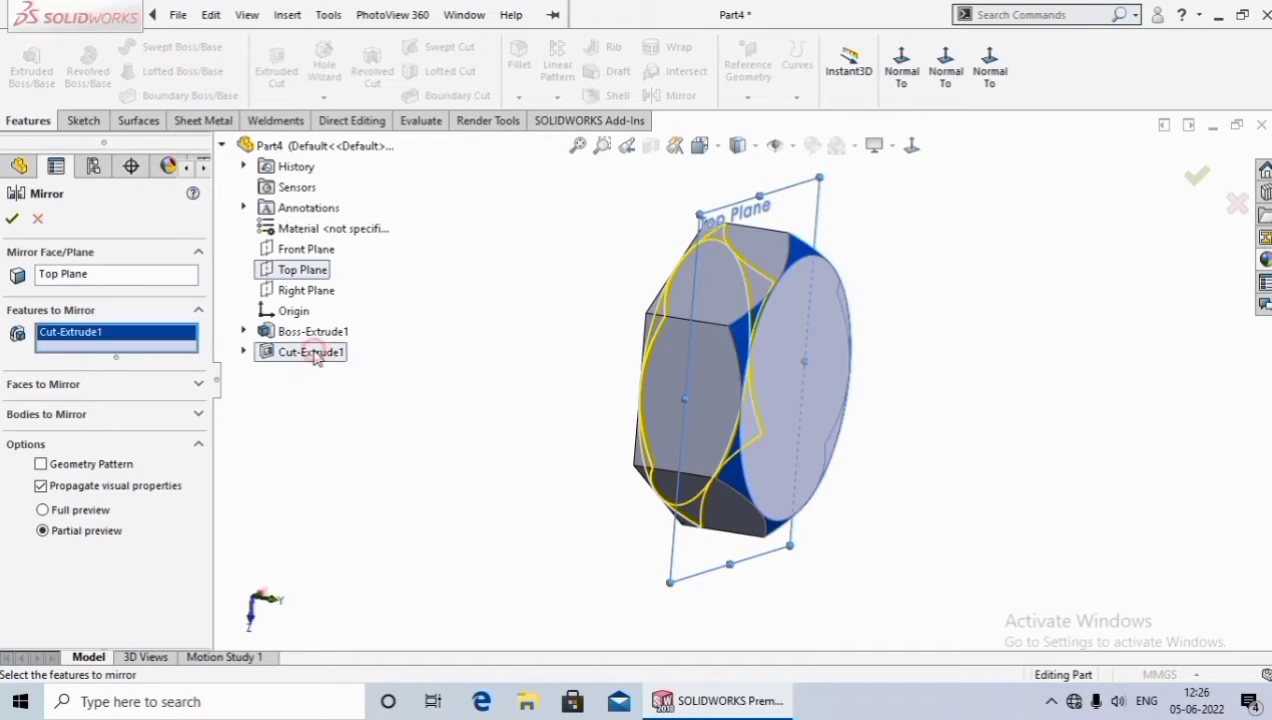
click(12, 218)
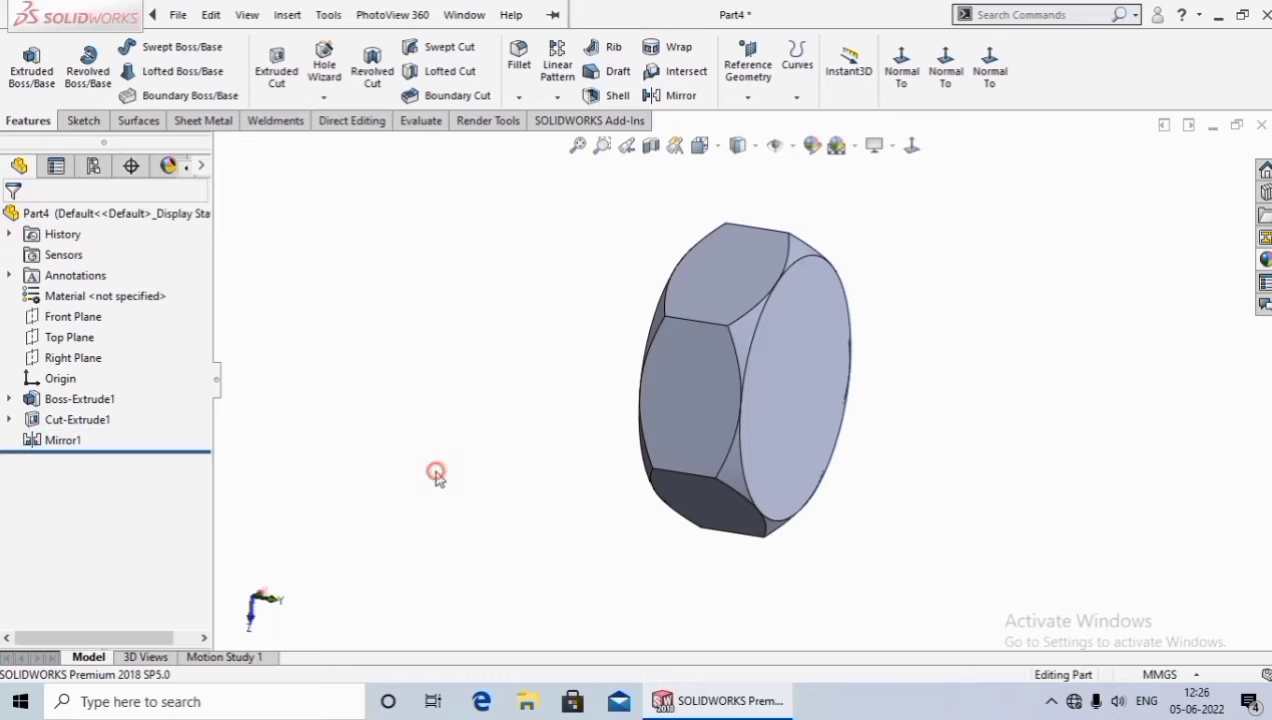
mouse_move(434, 477)
middle_down()
mouse_move(434, 417)
mouse_move(373, 437)
mouse_move(398, 465)
middle_up()
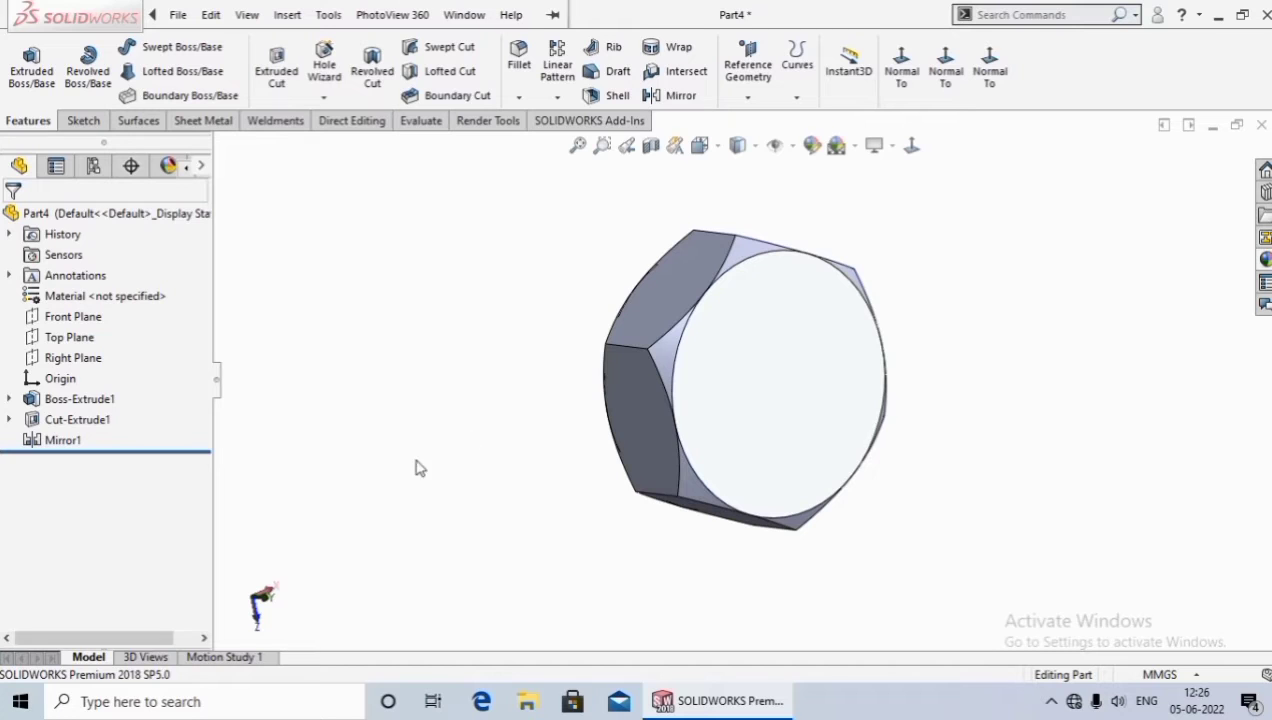
Sketch a circle centred on the origin on the nut's round front face
click(772, 396)
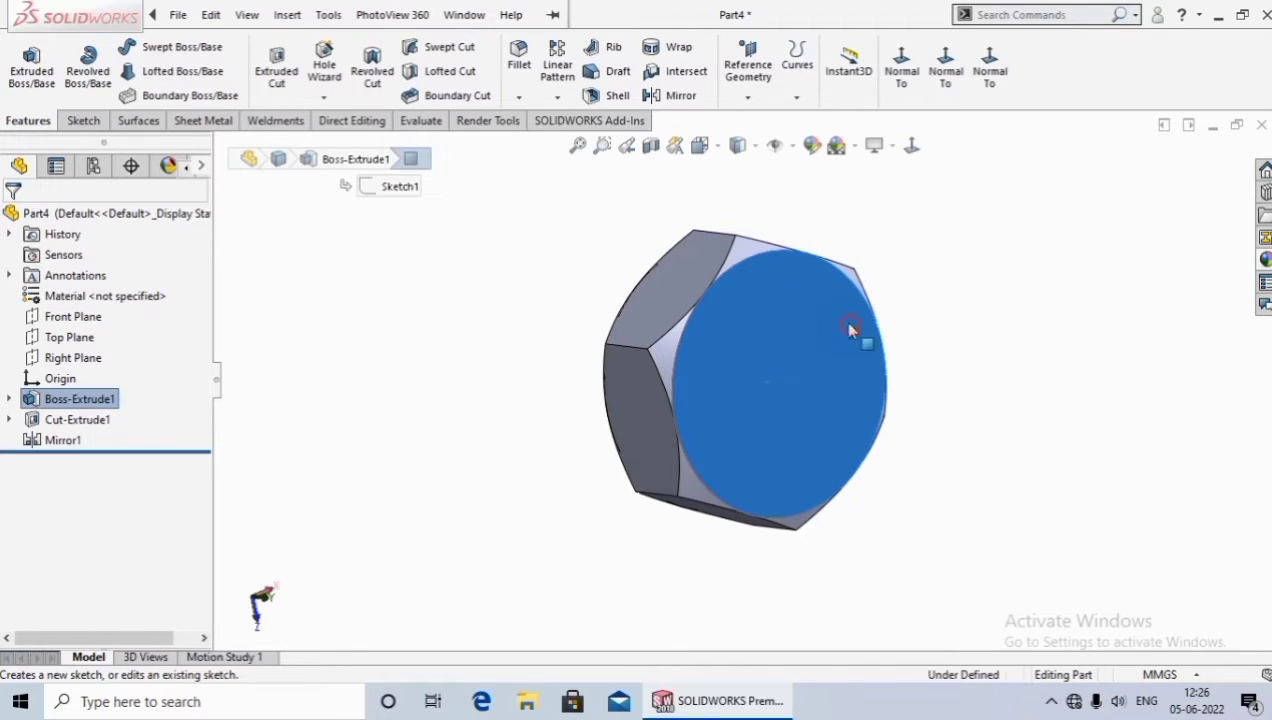
click(850, 330)
click(912, 145)
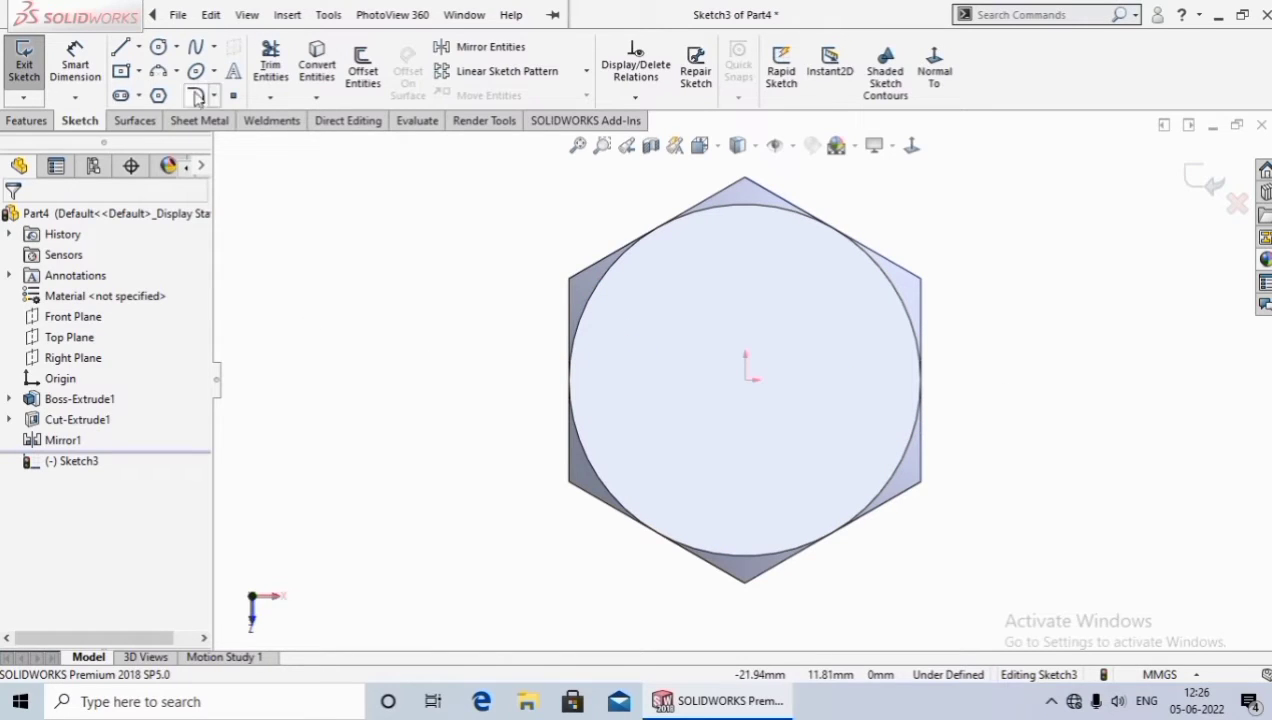
click(158, 47)
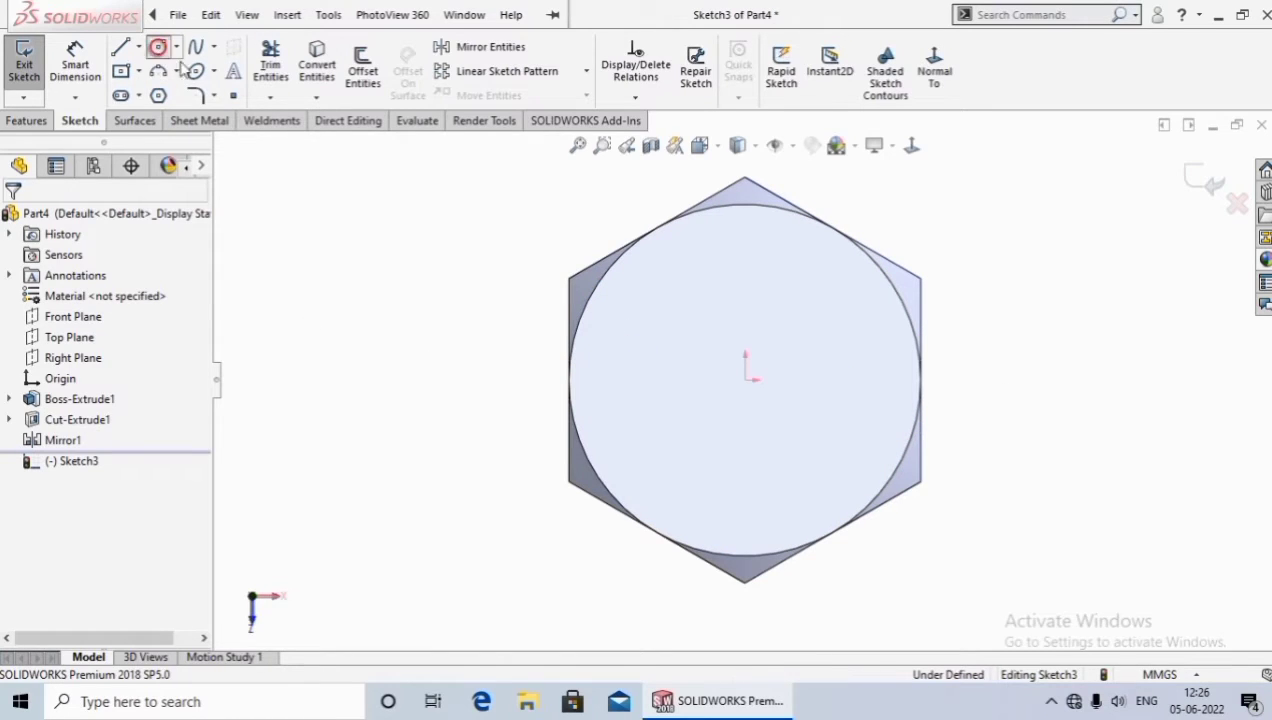
click(745, 380)
click(742, 283)
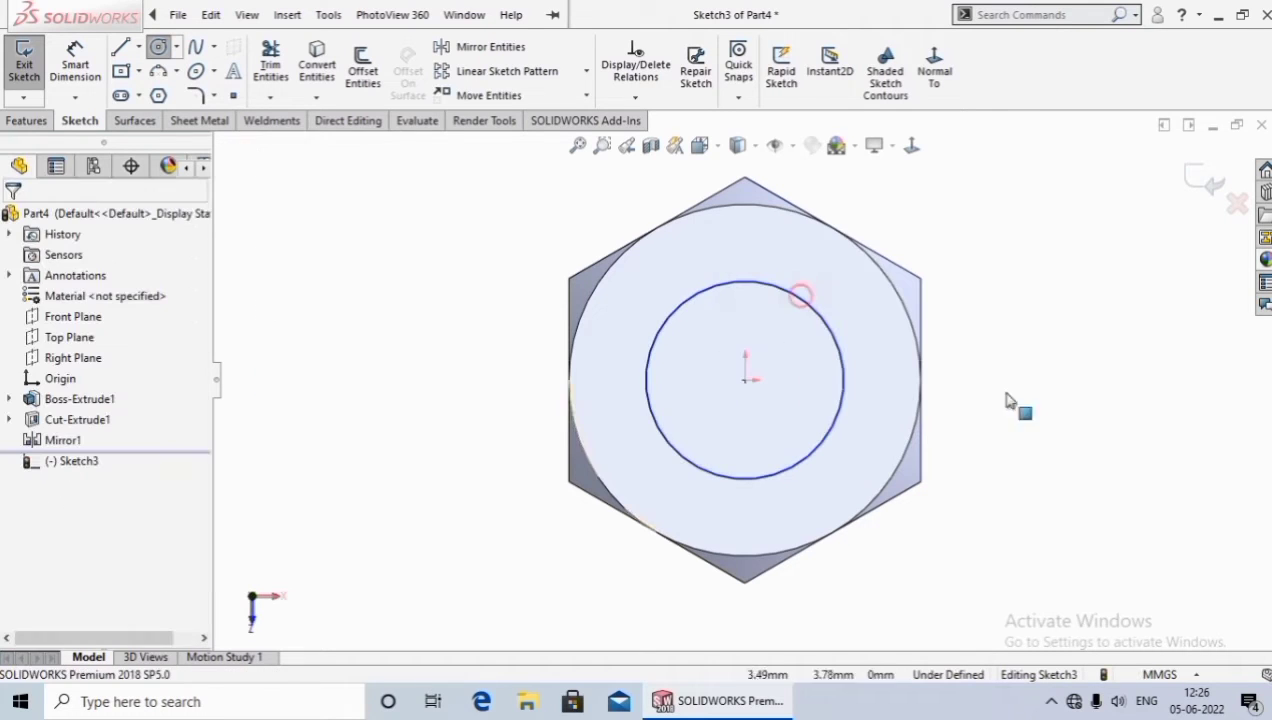
Dimension the circle's diameter to 10 mm
right_drag(1057, 571, 1037, 332)
click(825, 433)
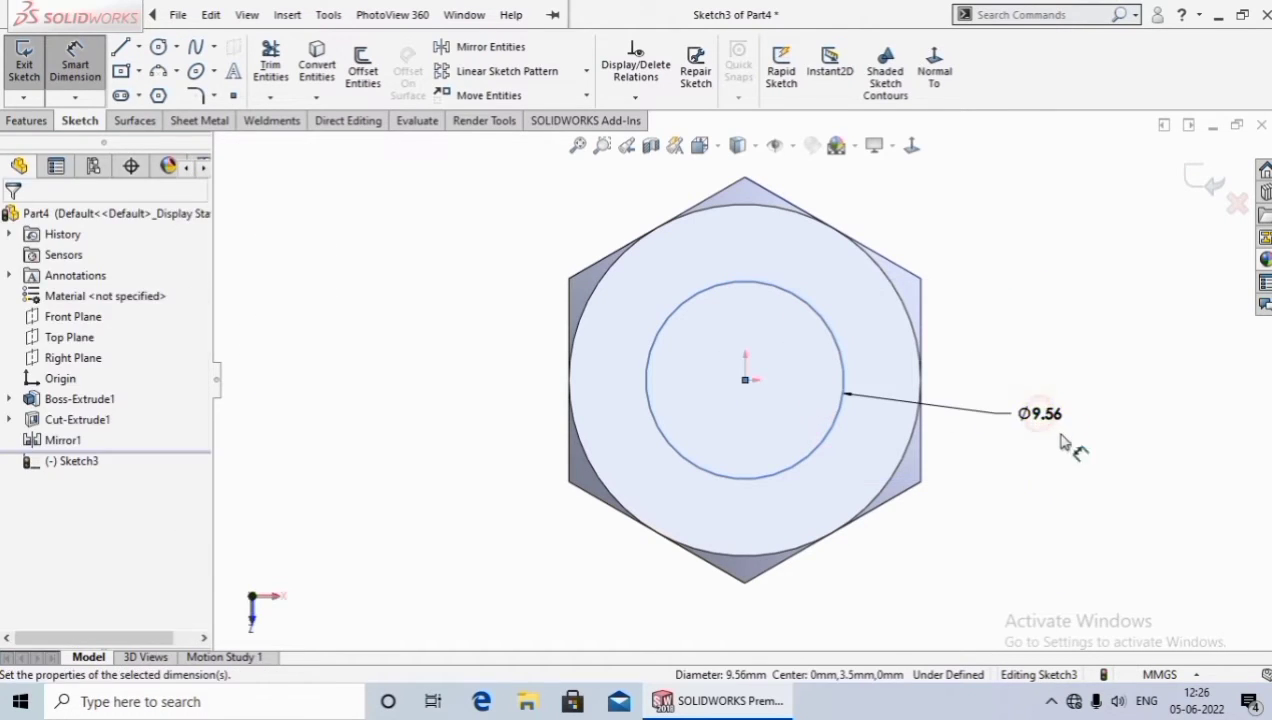
click(1063, 437)
text(10)
key(Return)
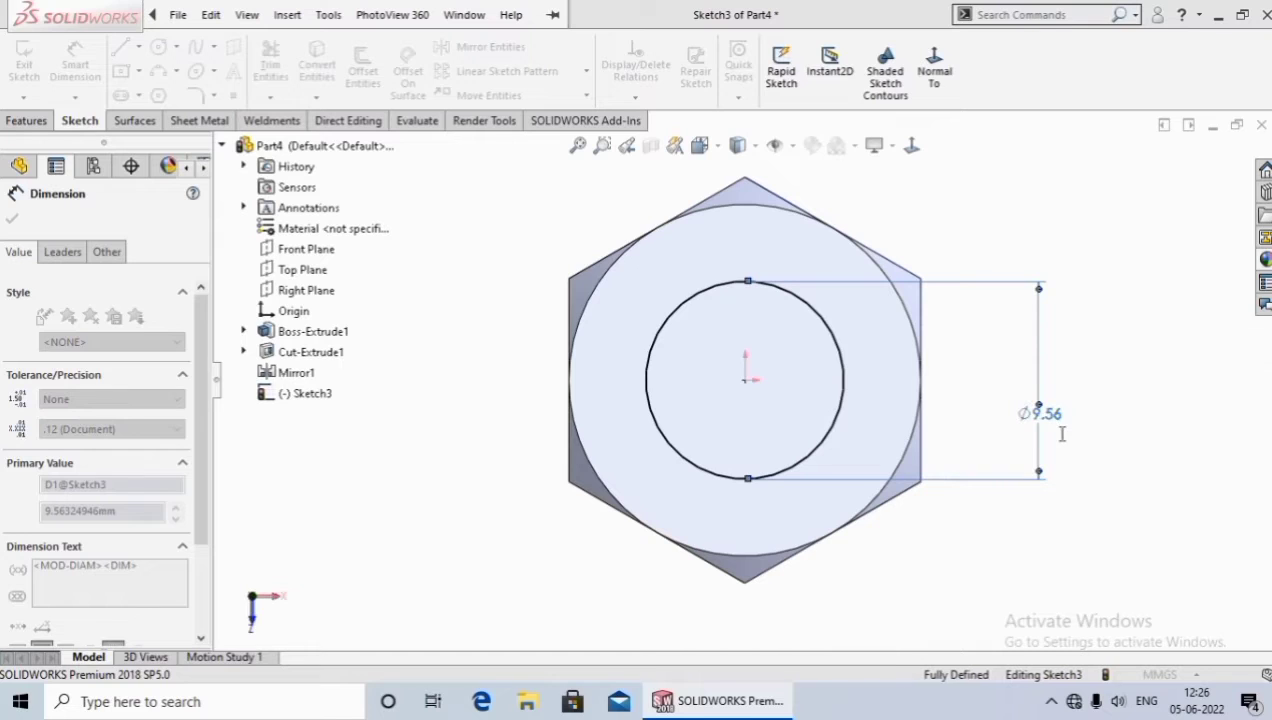
click(367, 390)
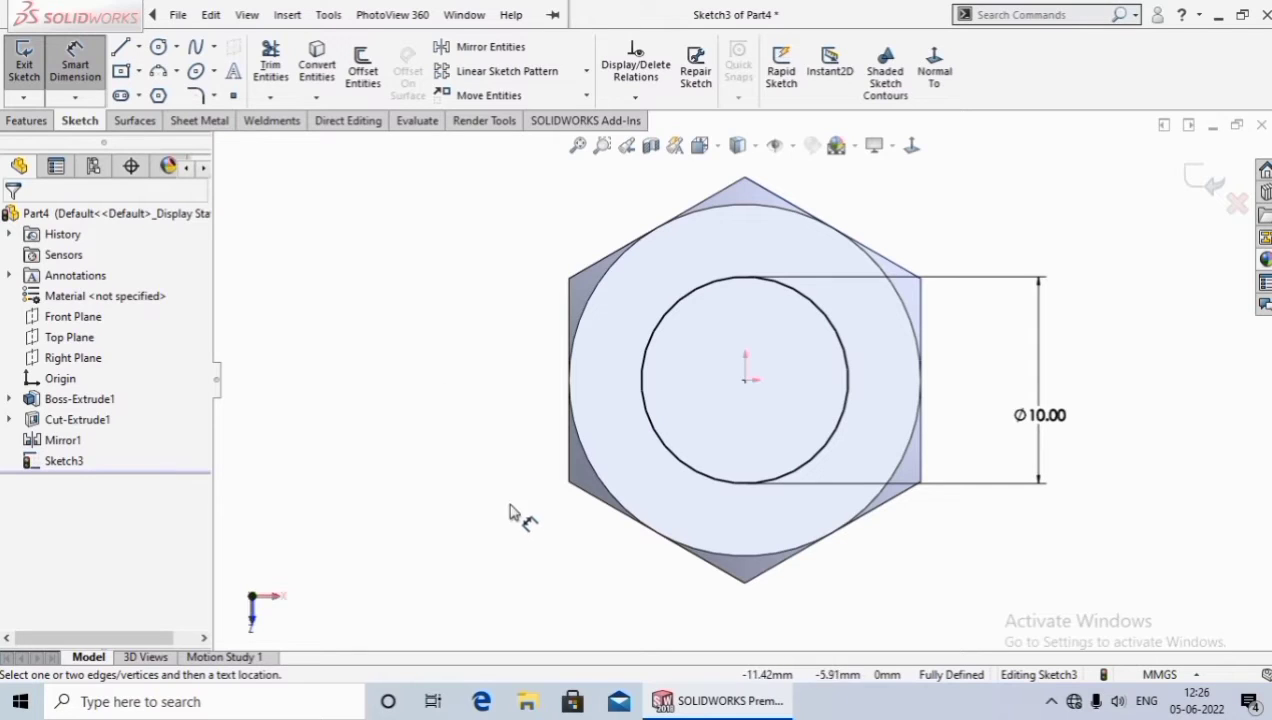
Extrude the Ø10 mm circle 30 mm from the face into a cylindrical shank (Boss-Extrude2)
click(27, 120)
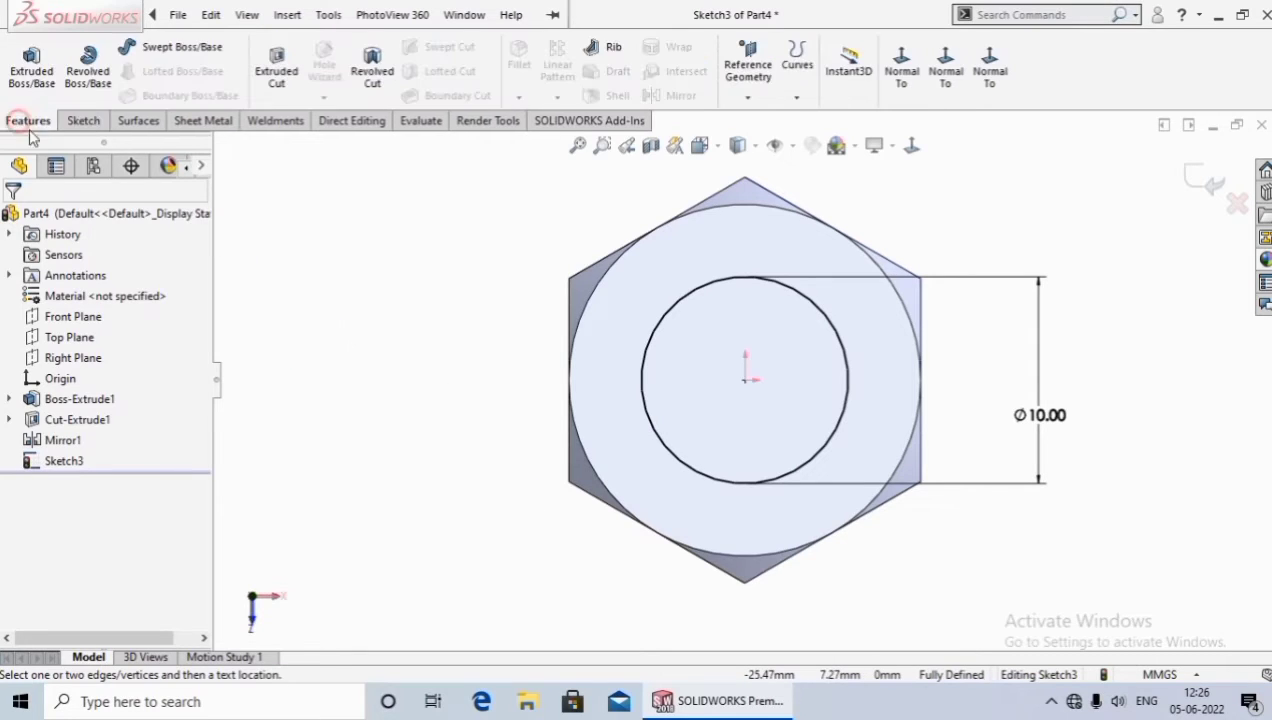
click(33, 72)
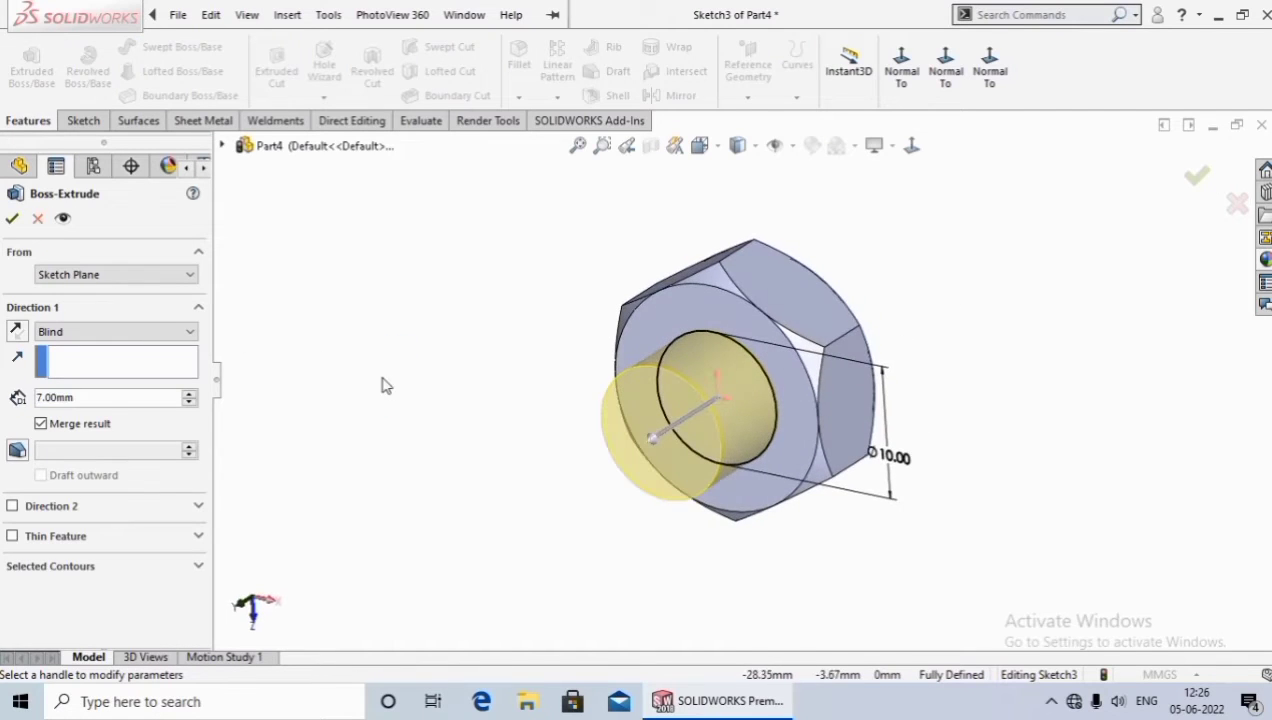
click(98, 397)
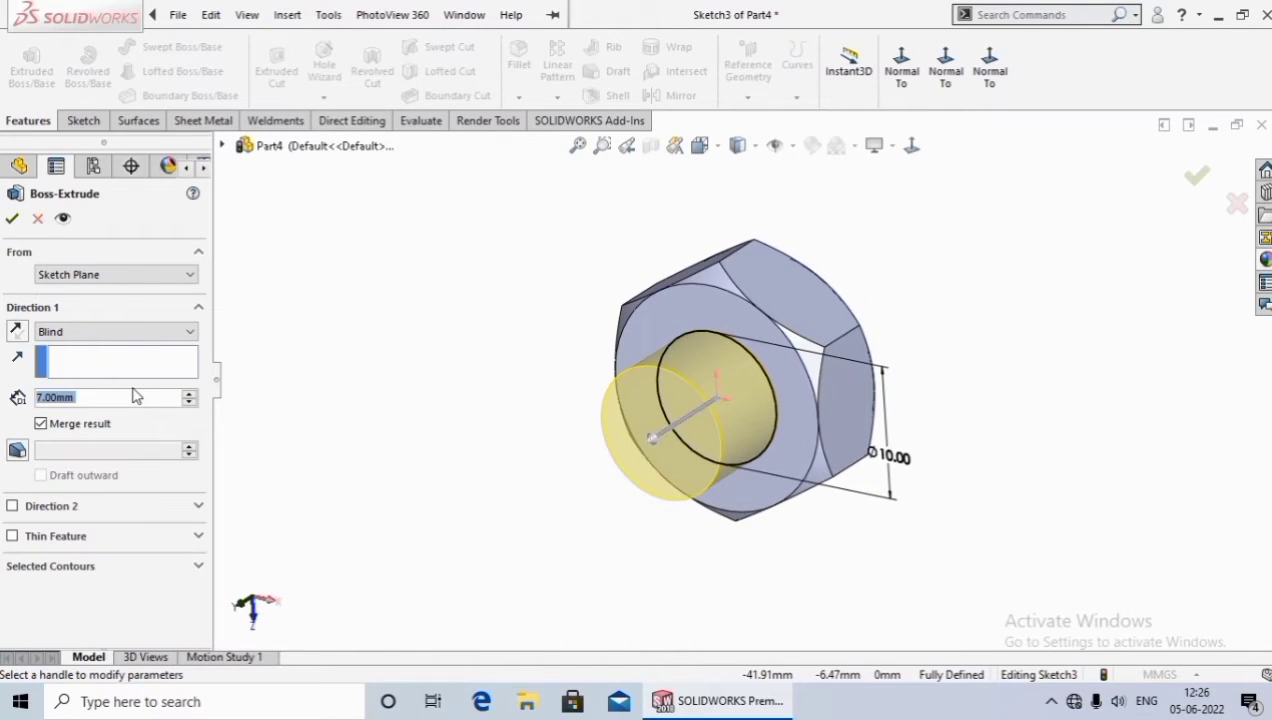
text(30)
key(Return)
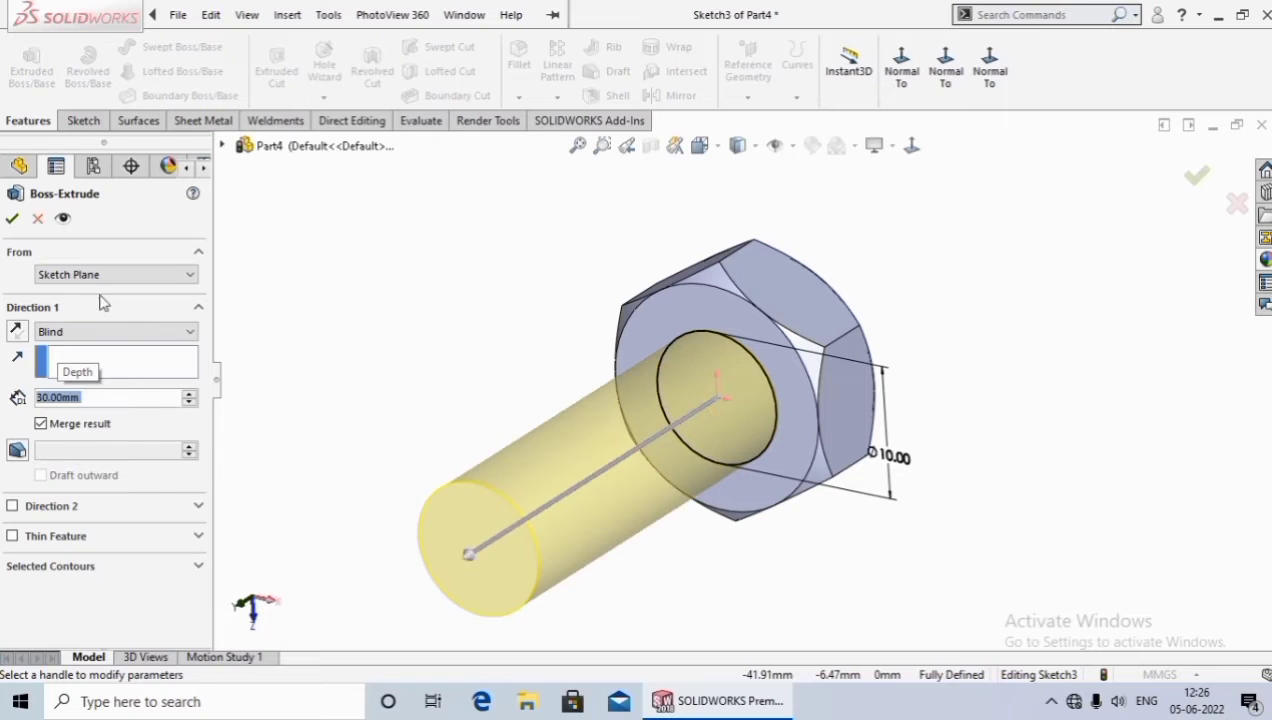
click(12, 218)
click(526, 322)
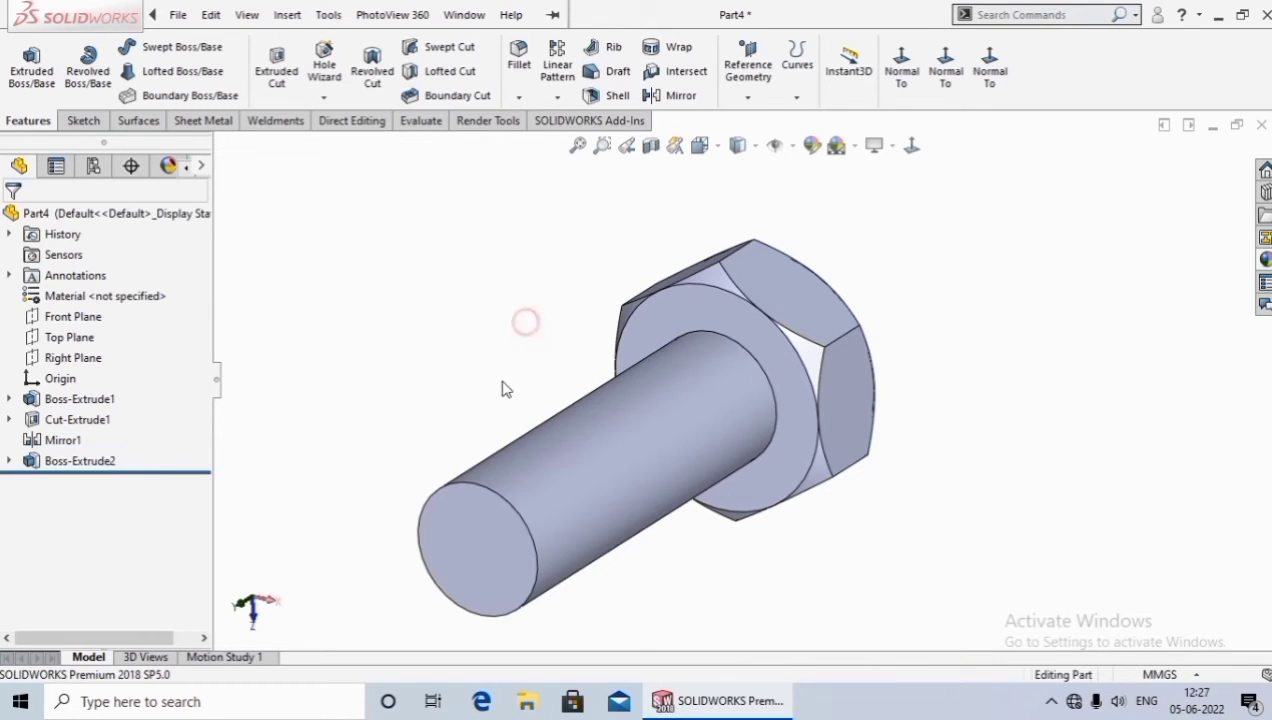
middle_drag(505, 389, 793, 505)
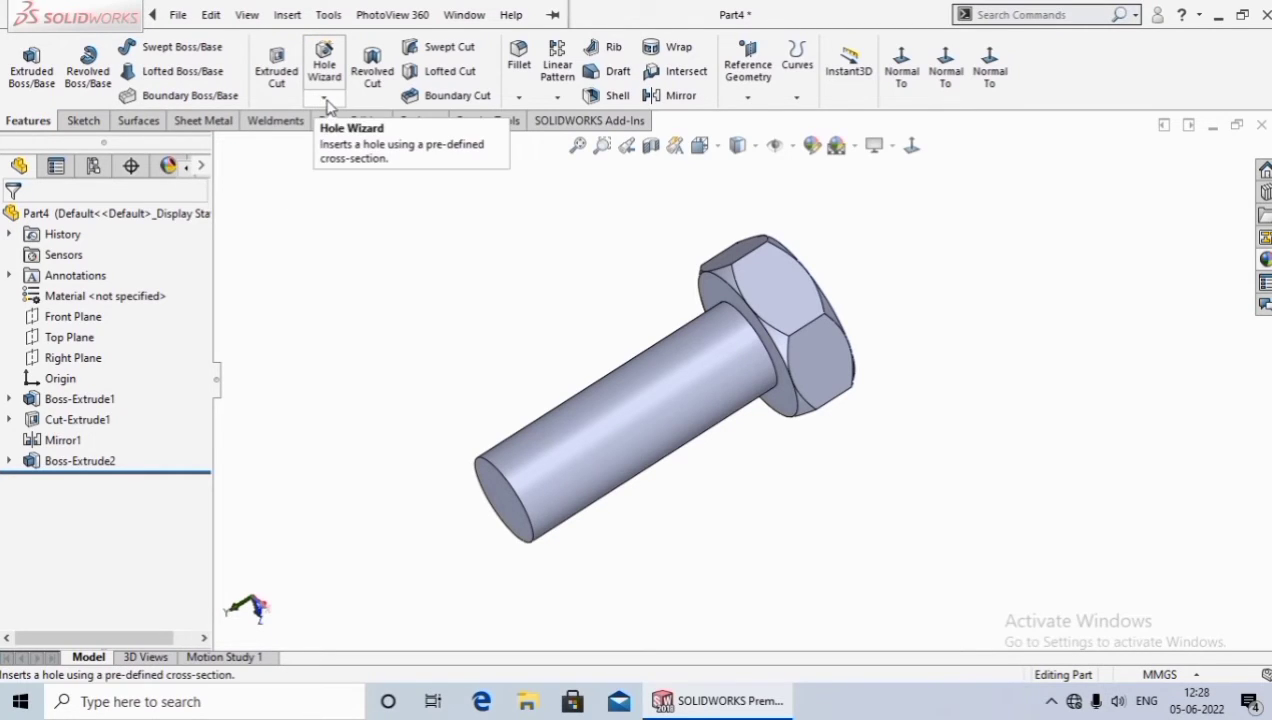
click(325, 98)
click(357, 165)
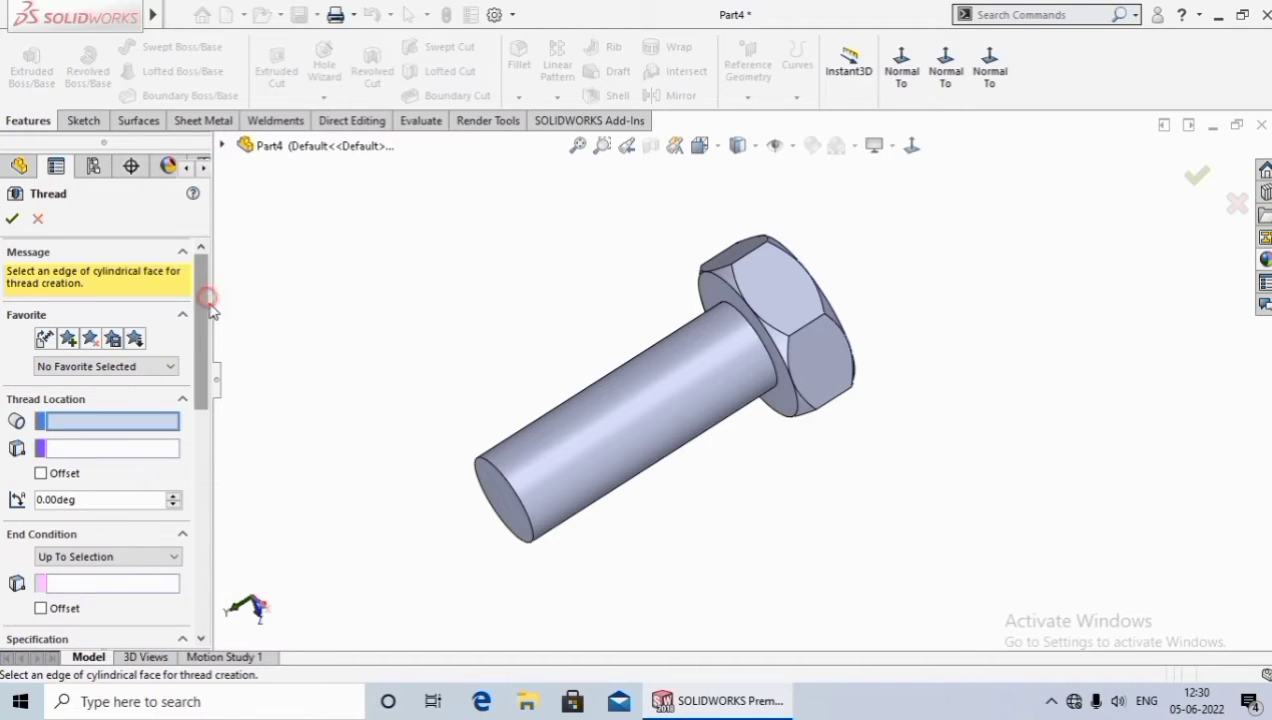
drag(207, 316, 224, 448)
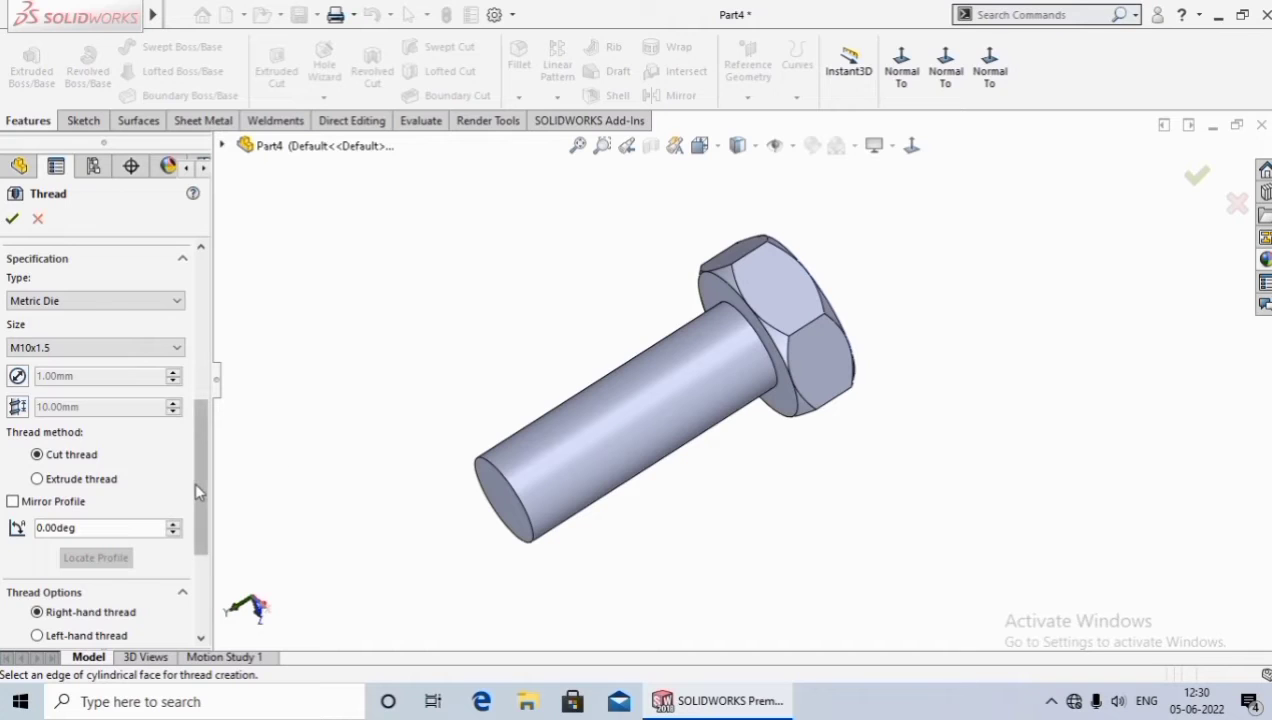
scroll(196, 485, up, 5)
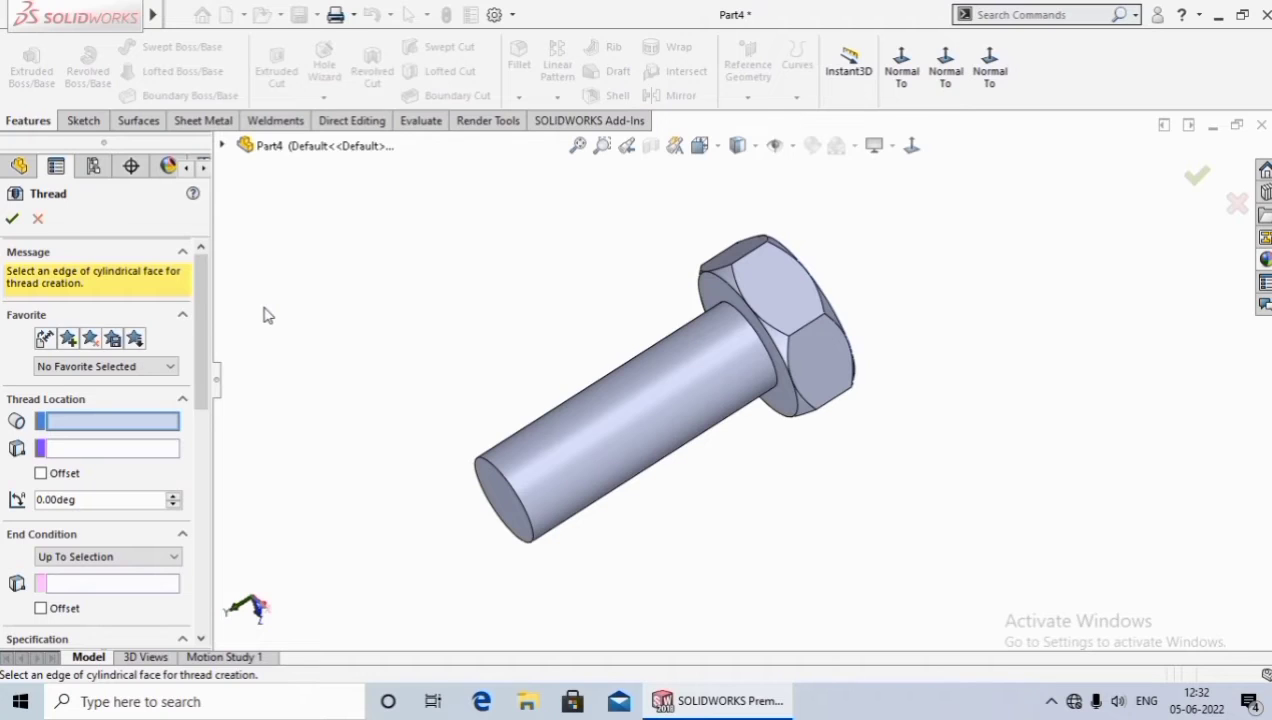
Set the thread location to the bolt's free-end circular edge
click(116, 421)
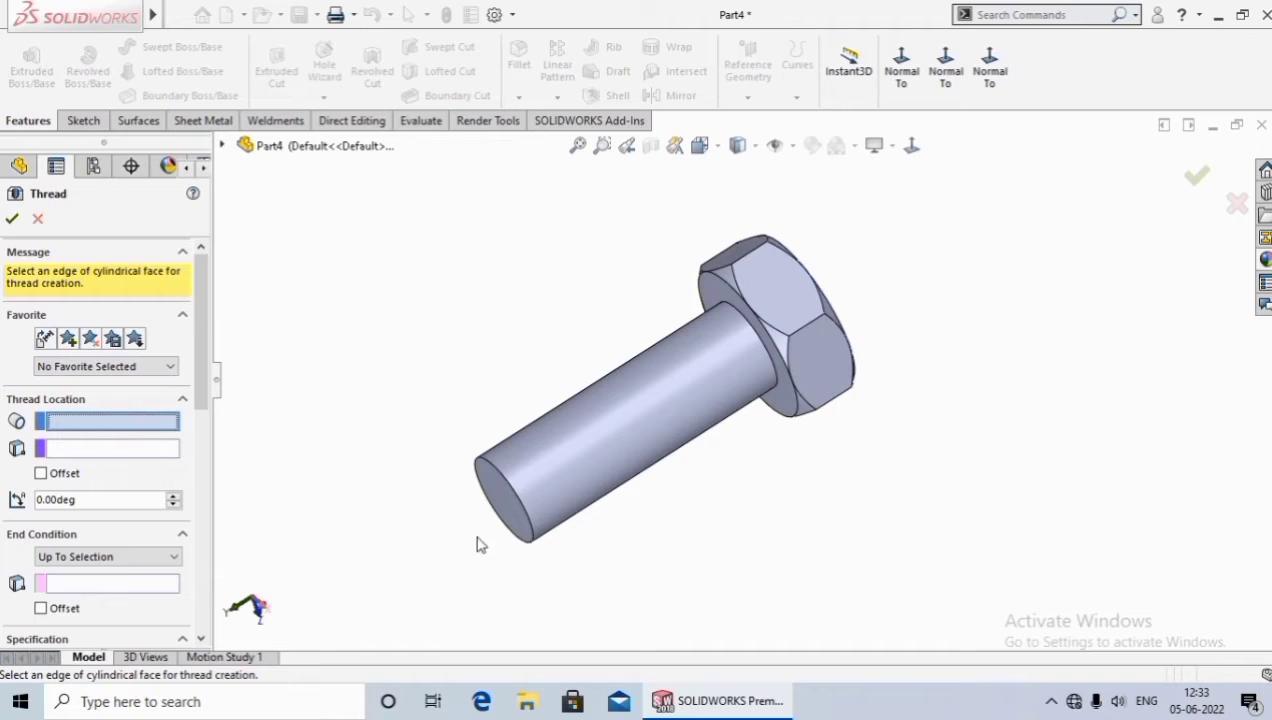
click(516, 495)
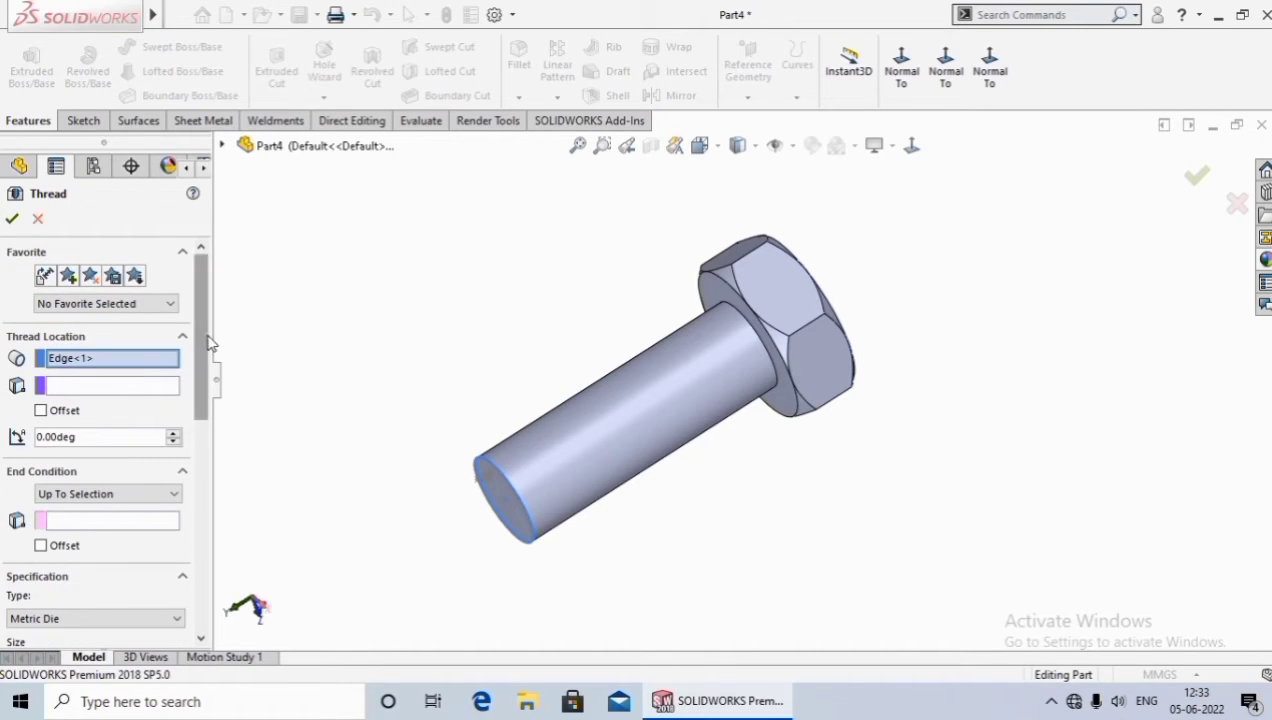
scroll(208, 338, down, 2)
scroll(208, 338, down, 4)
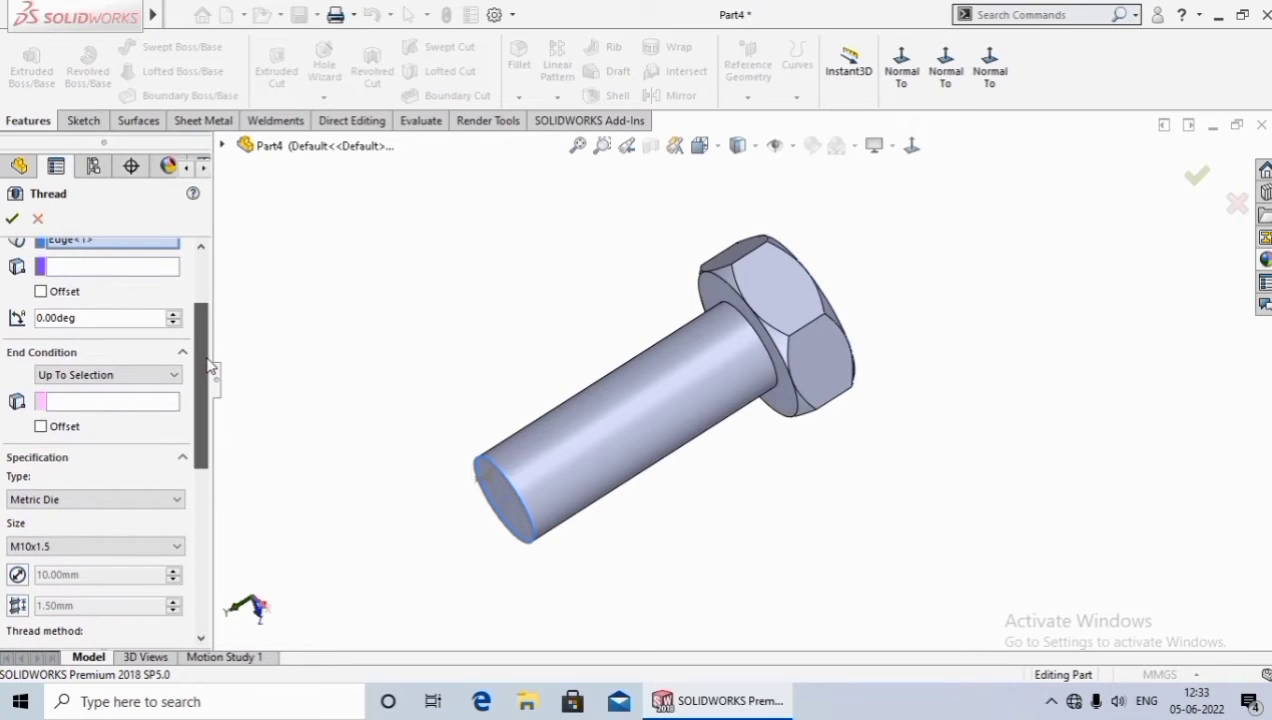
click(97, 376)
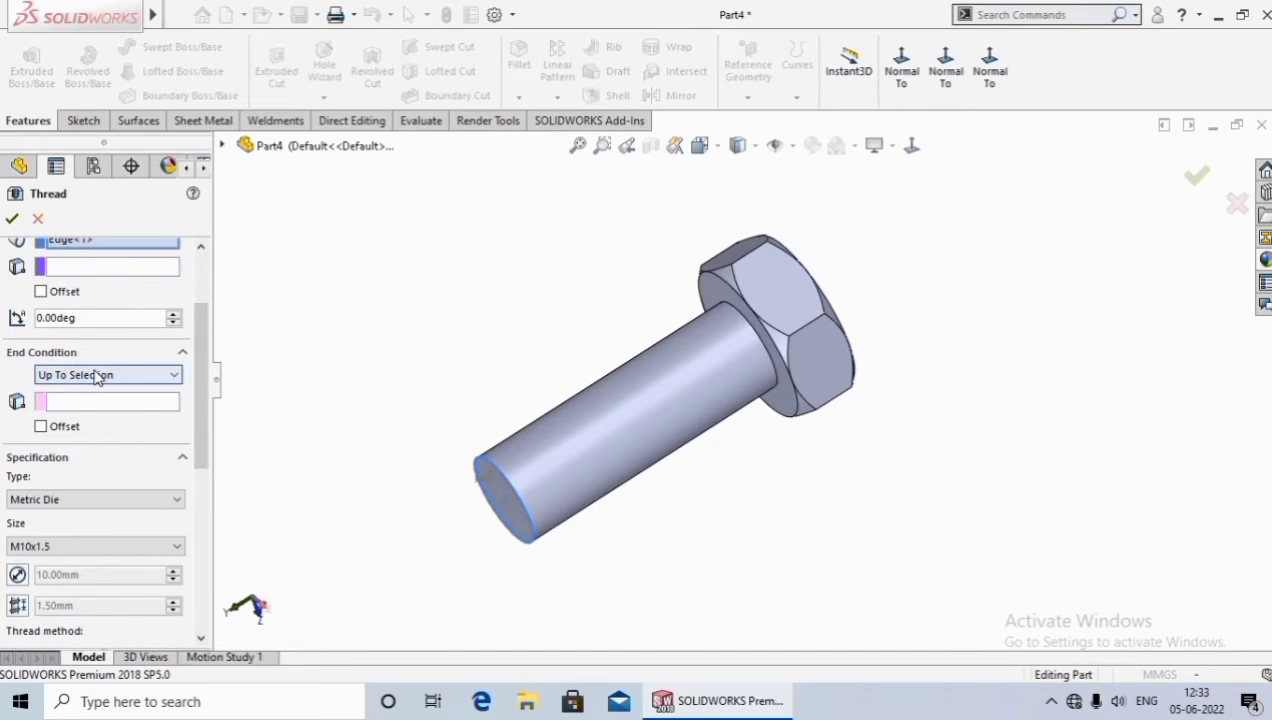
Set the thread end condition to Up To Selection at the face under the head
click(149, 378)
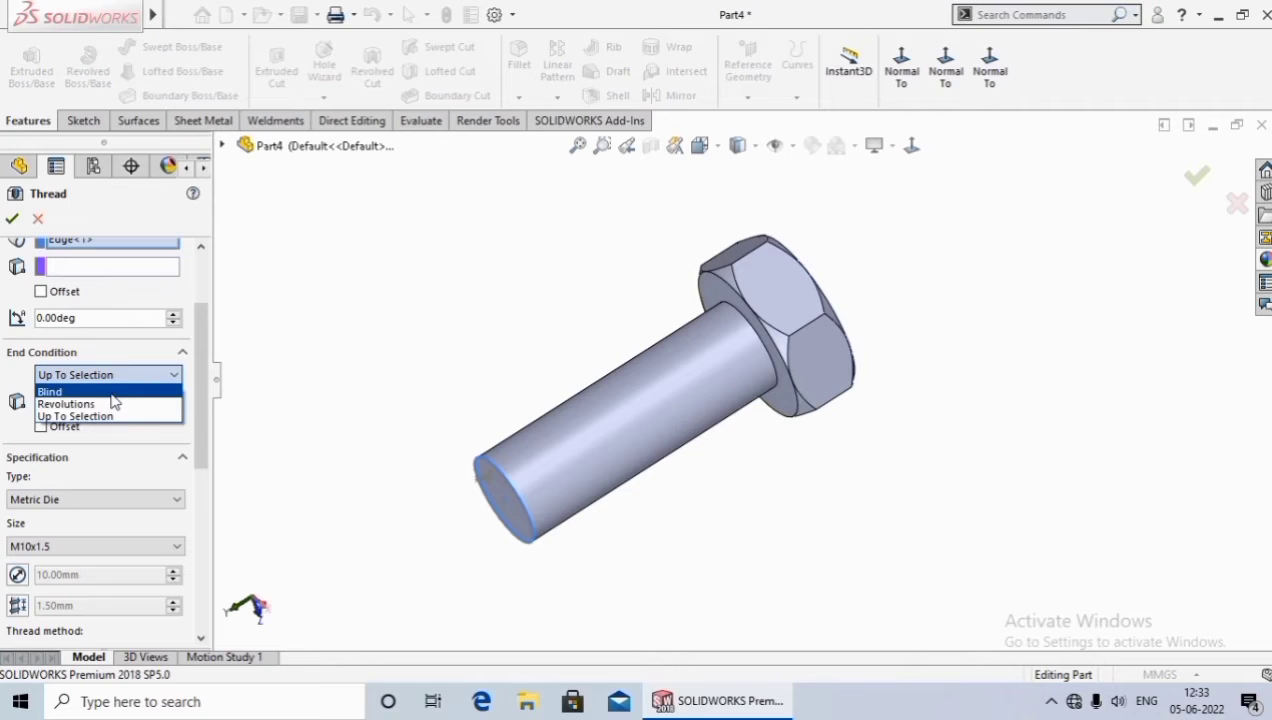
click(110, 391)
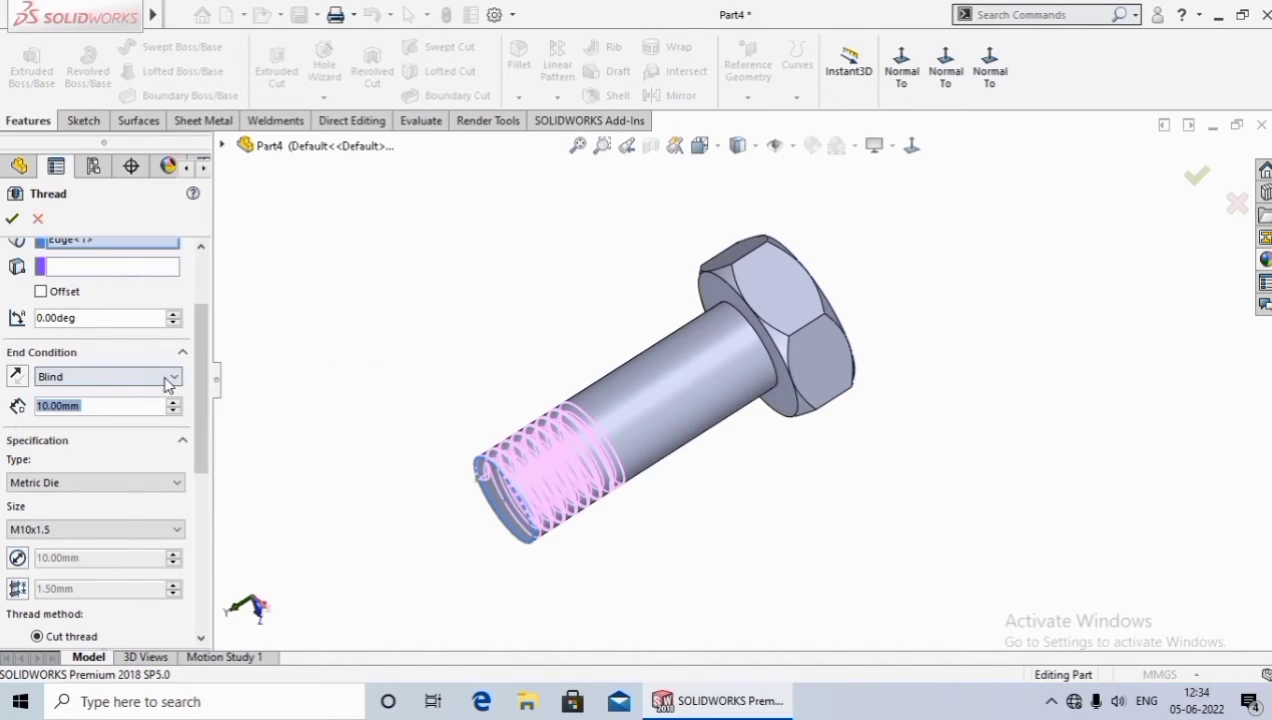
click(168, 380)
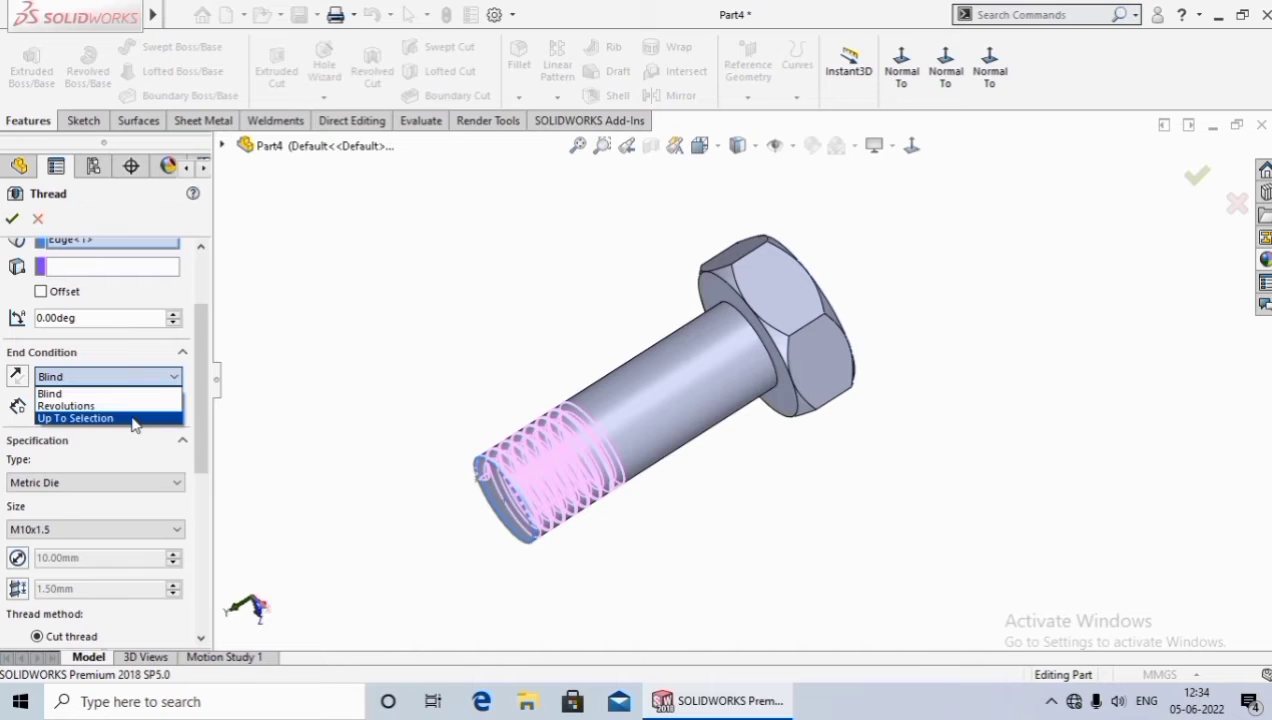
click(135, 419)
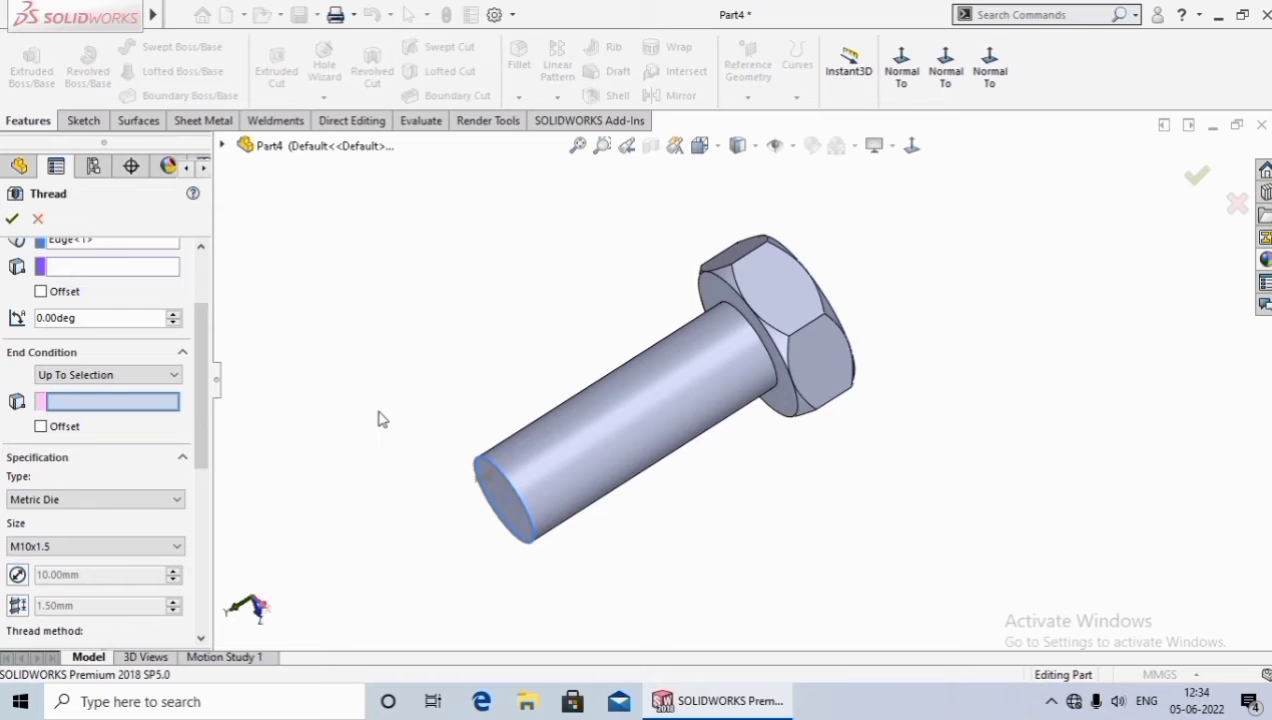
click(120, 403)
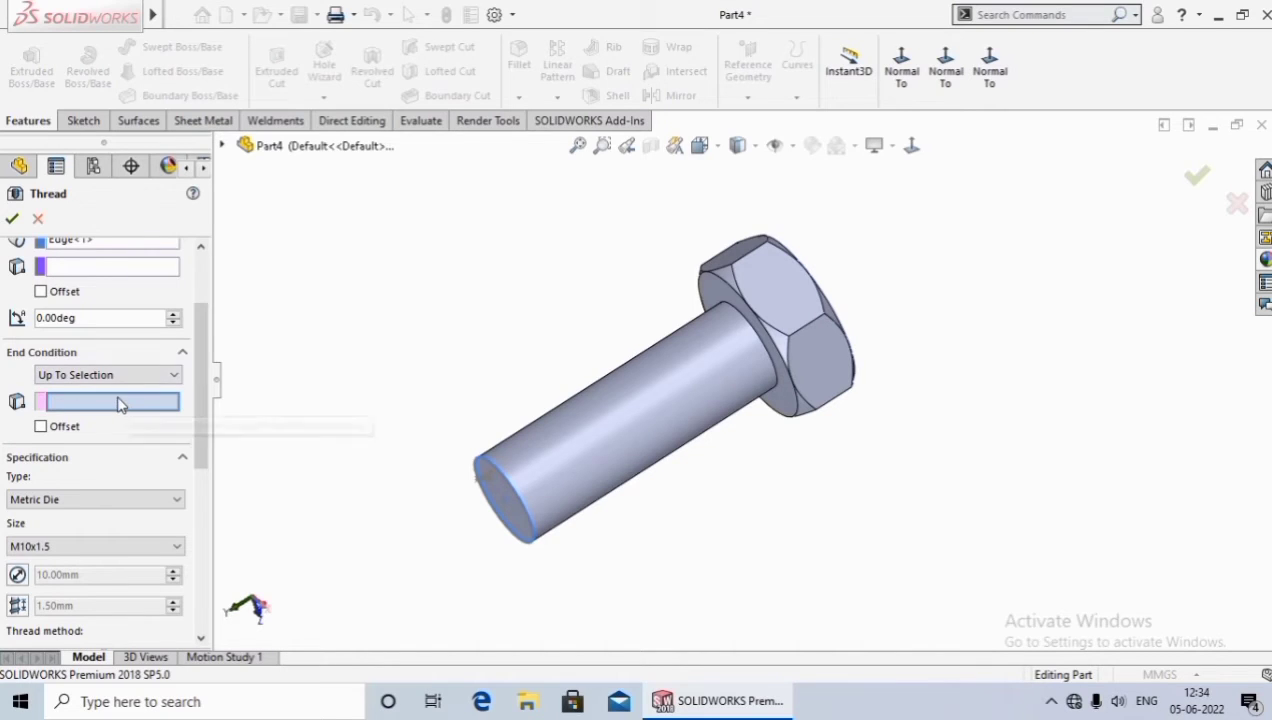
middle_drag(332, 450, 412, 445)
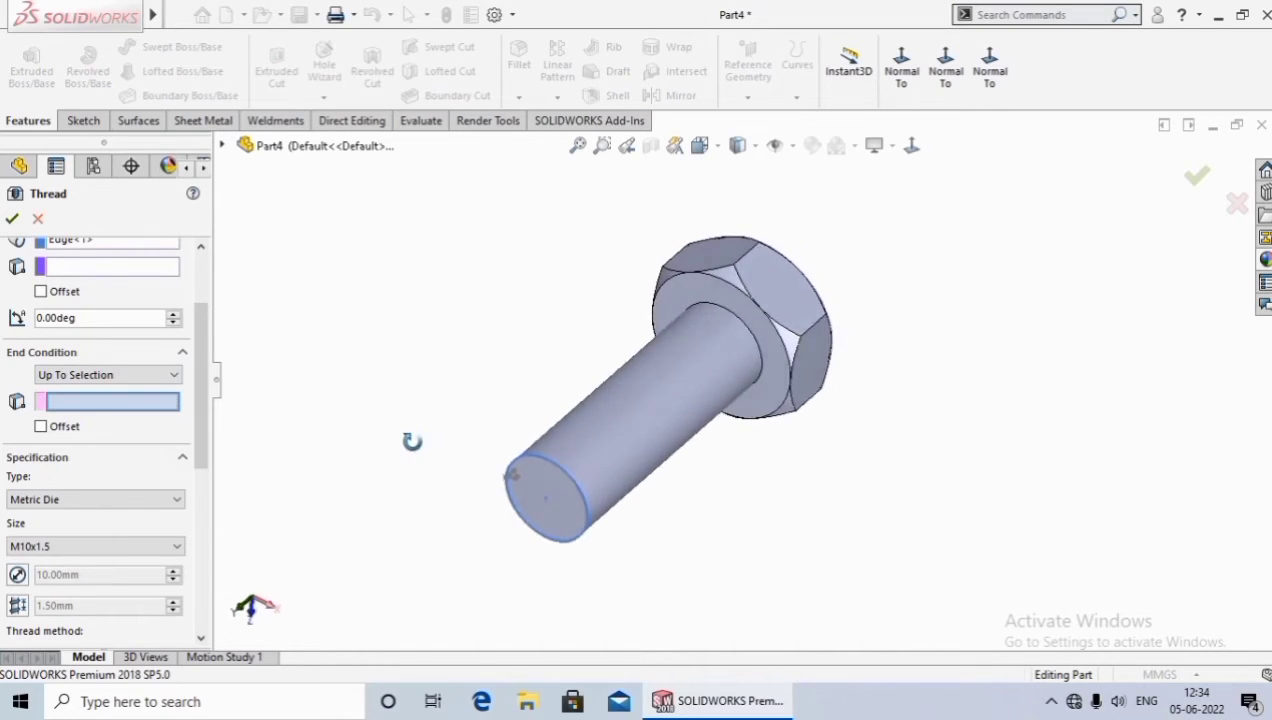
click(753, 316)
middle_drag(707, 531, 650, 508)
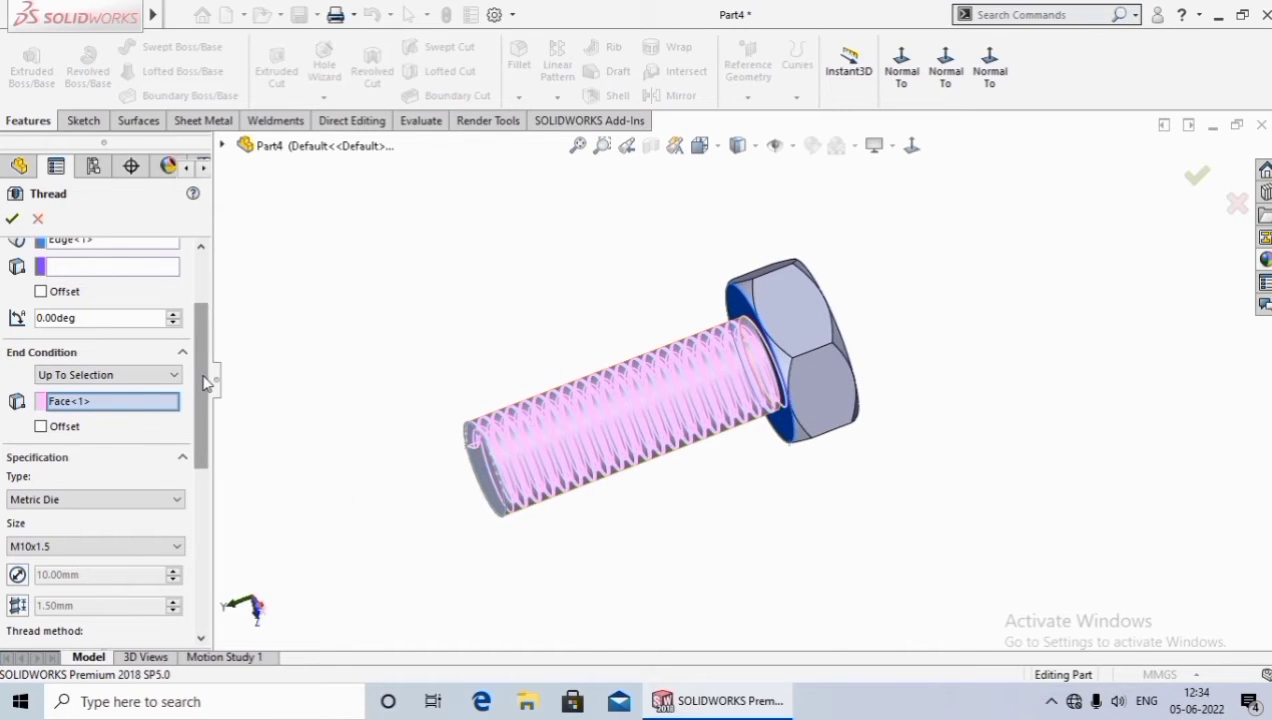
scroll(207, 380, up, 1)
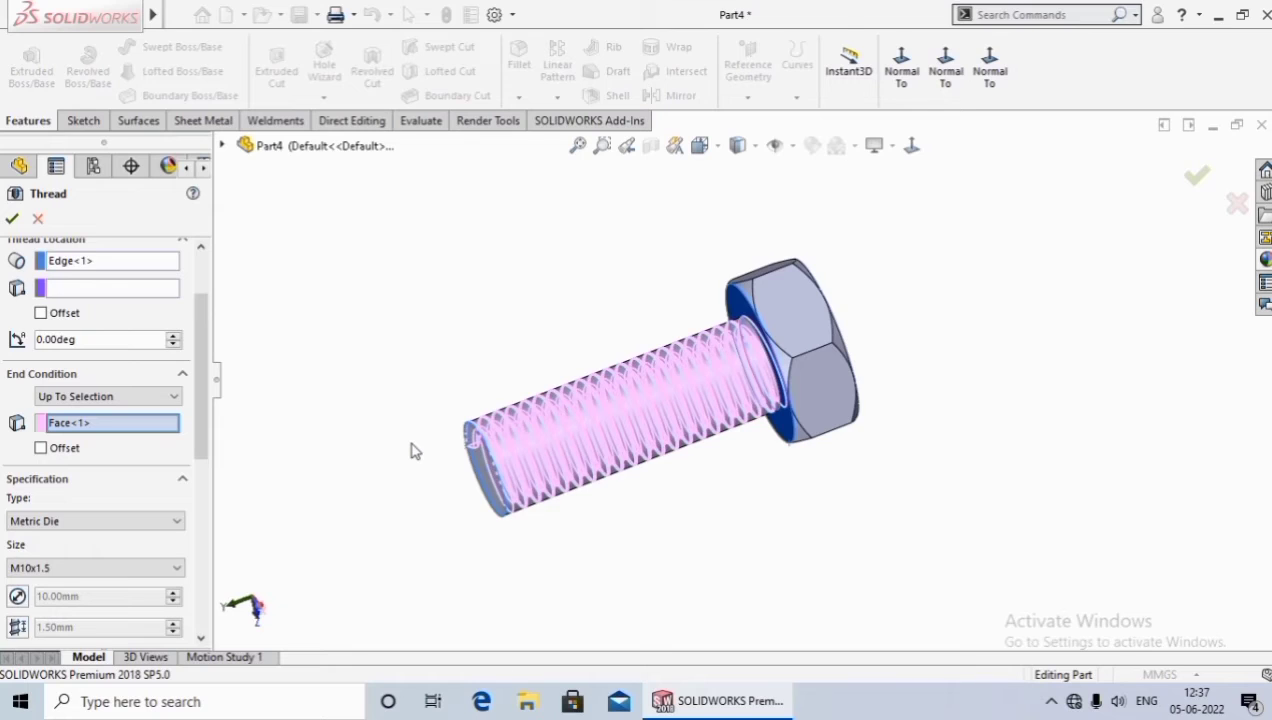
Keep Metric Die type, M10x1.5 size and cut thread, and create Thread1
click(140, 523)
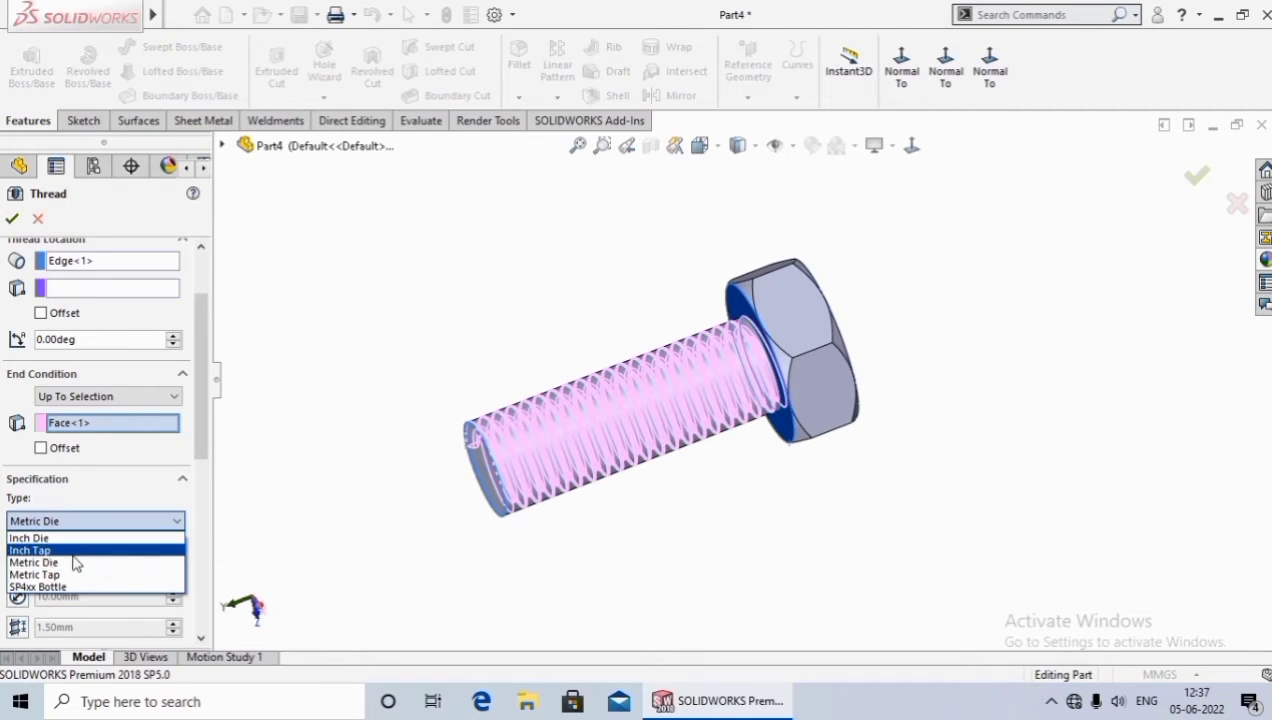
click(58, 563)
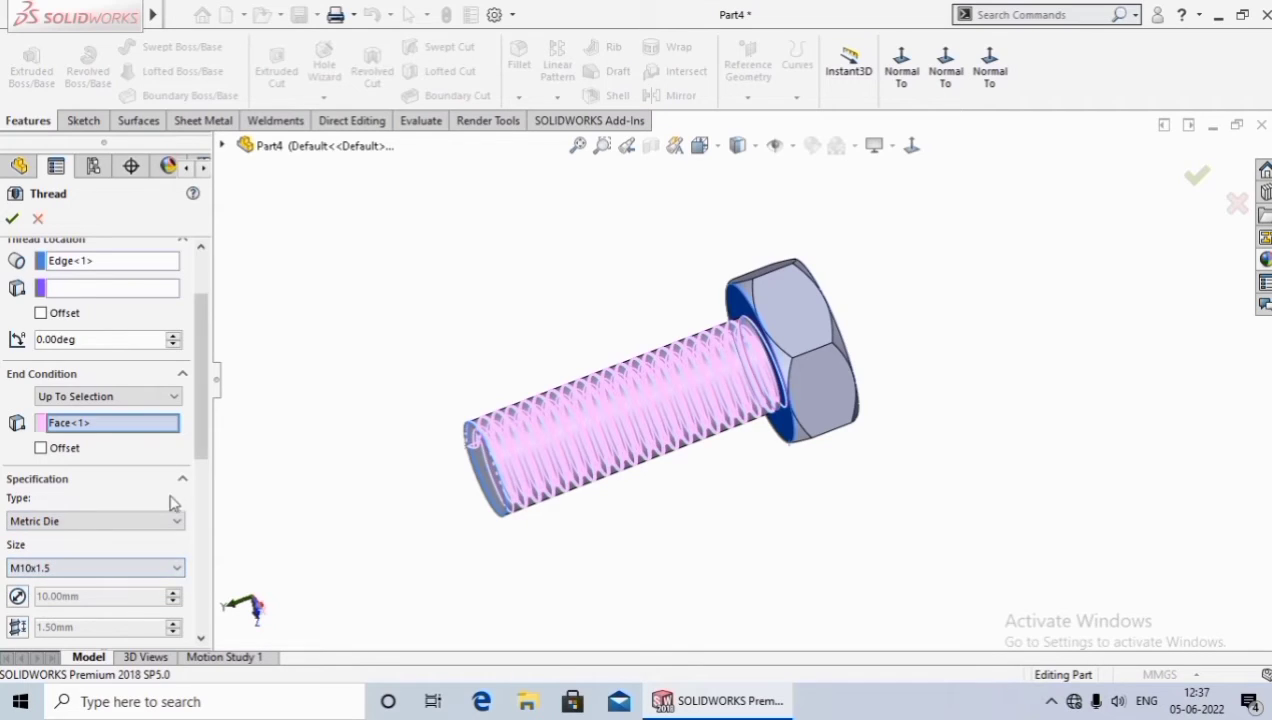
click(170, 568)
scroll(80, 380, up, 5)
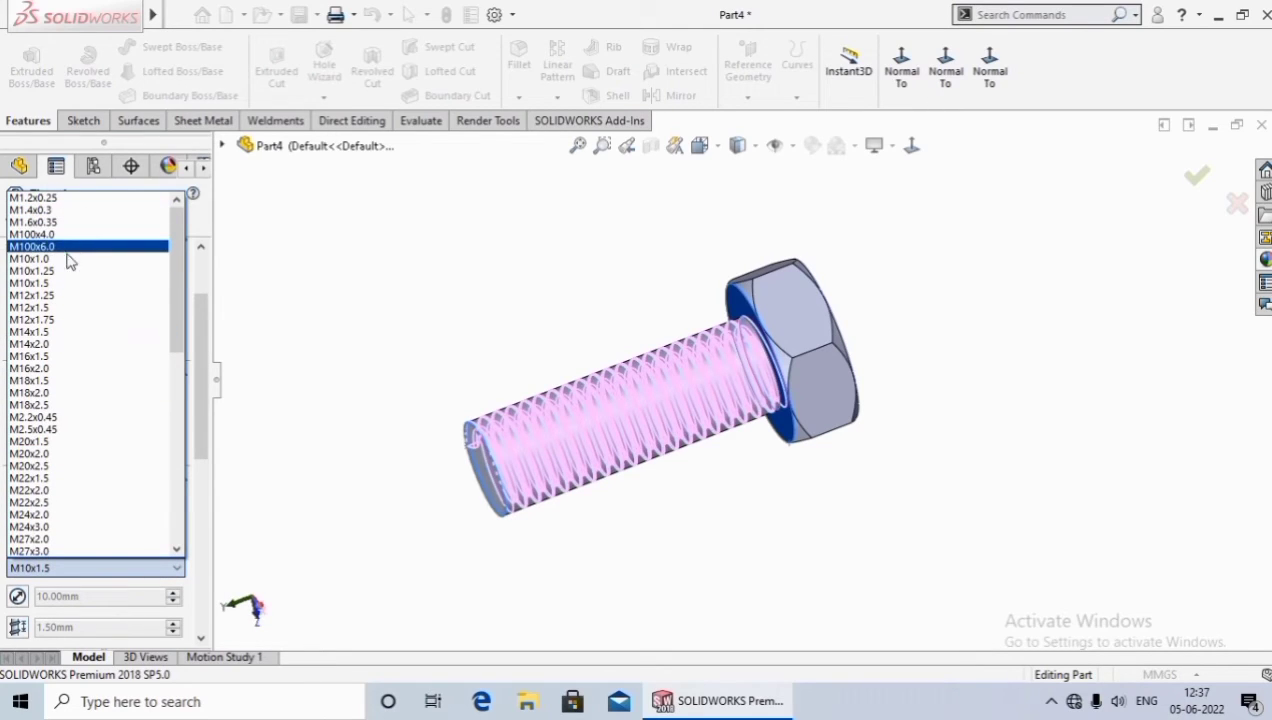
click(63, 284)
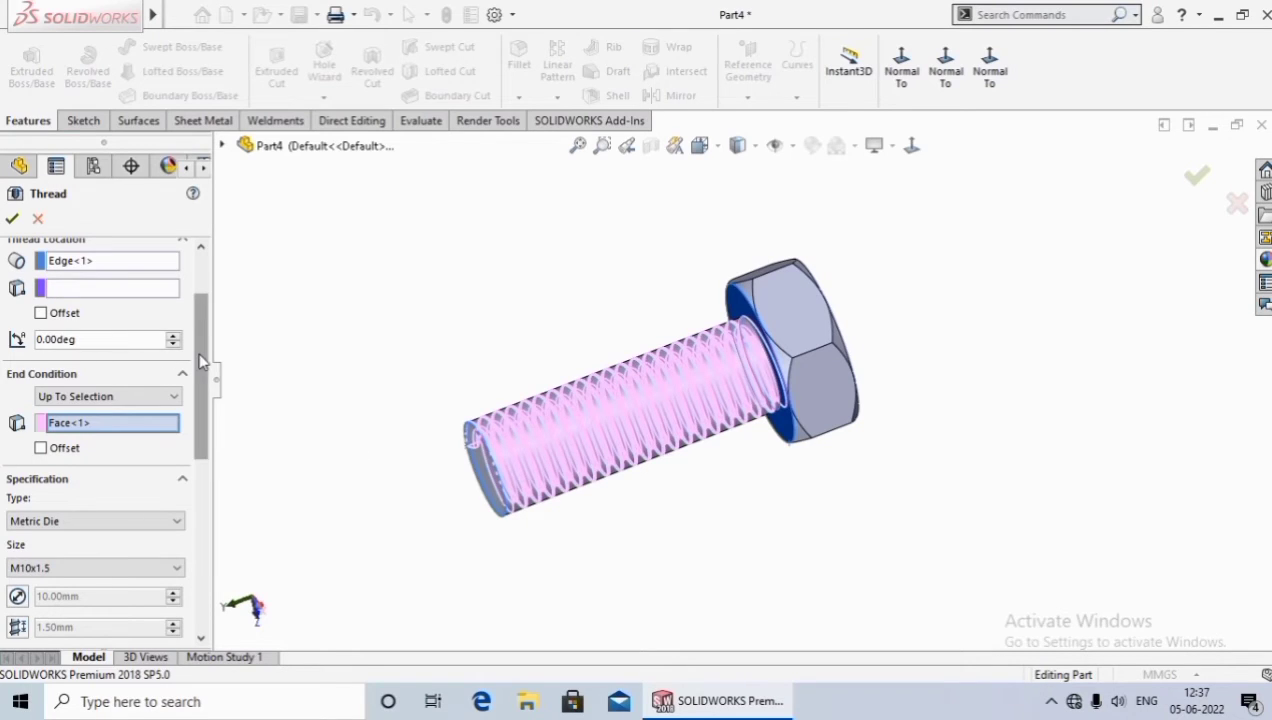
drag(203, 360, 200, 460)
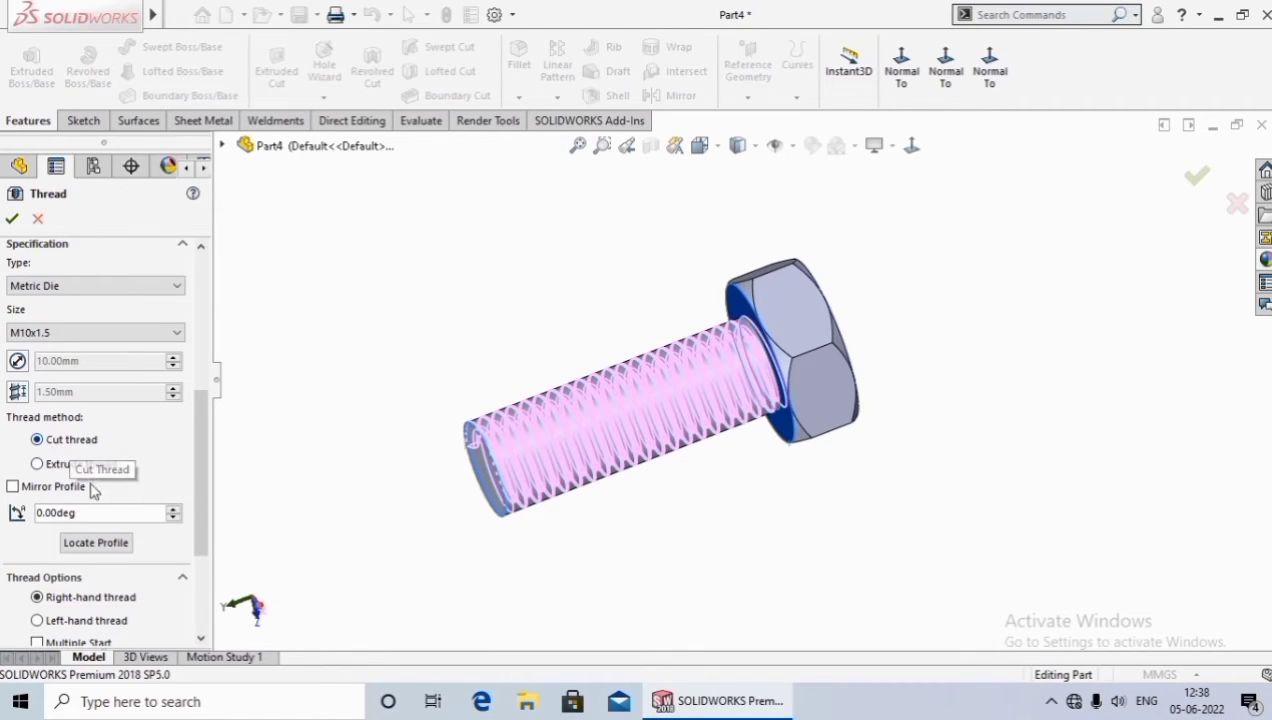
click(200, 442)
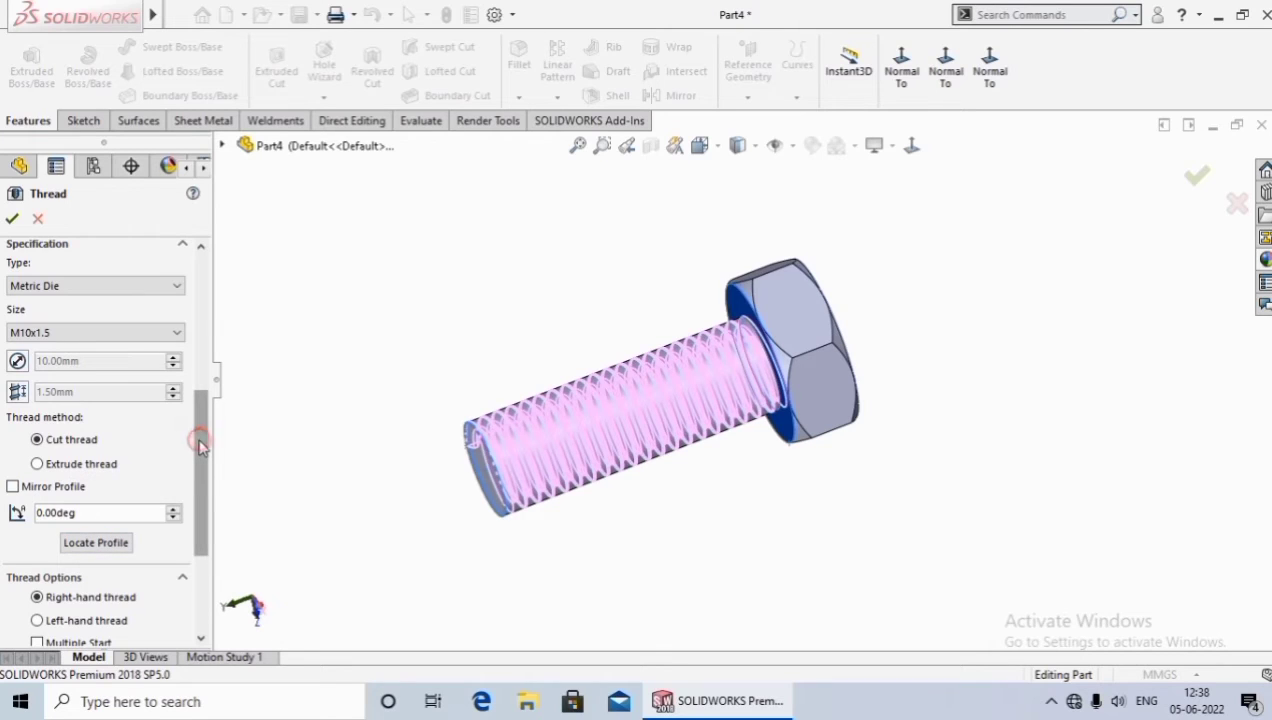
drag(200, 442, 201, 502)
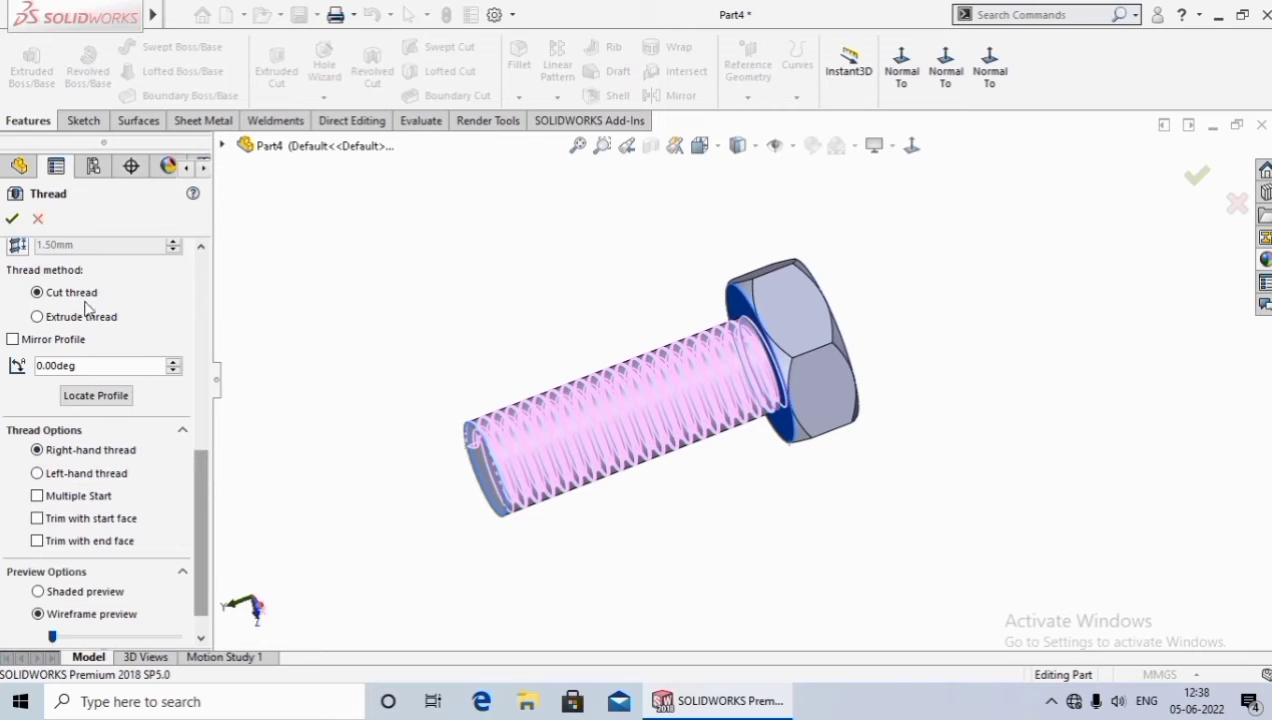
click(12, 218)
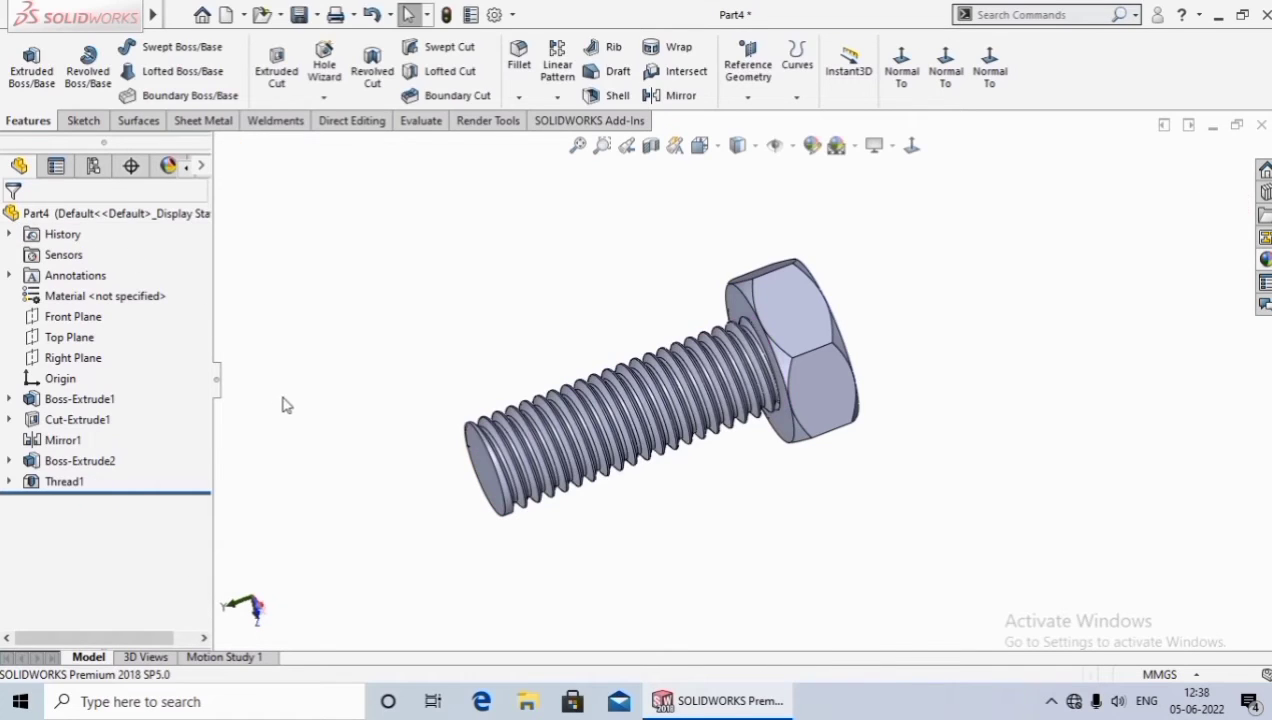
Orbit and zoom around the bolt to inspect the new M10x1.5 thread up close
mouse_move(372, 525)
middle_down()
mouse_move(413, 321)
mouse_move(369, 609)
mouse_move(497, 405)
mouse_move(454, 398)
mouse_move(500, 568)
mouse_move(602, 518)
middle_up()
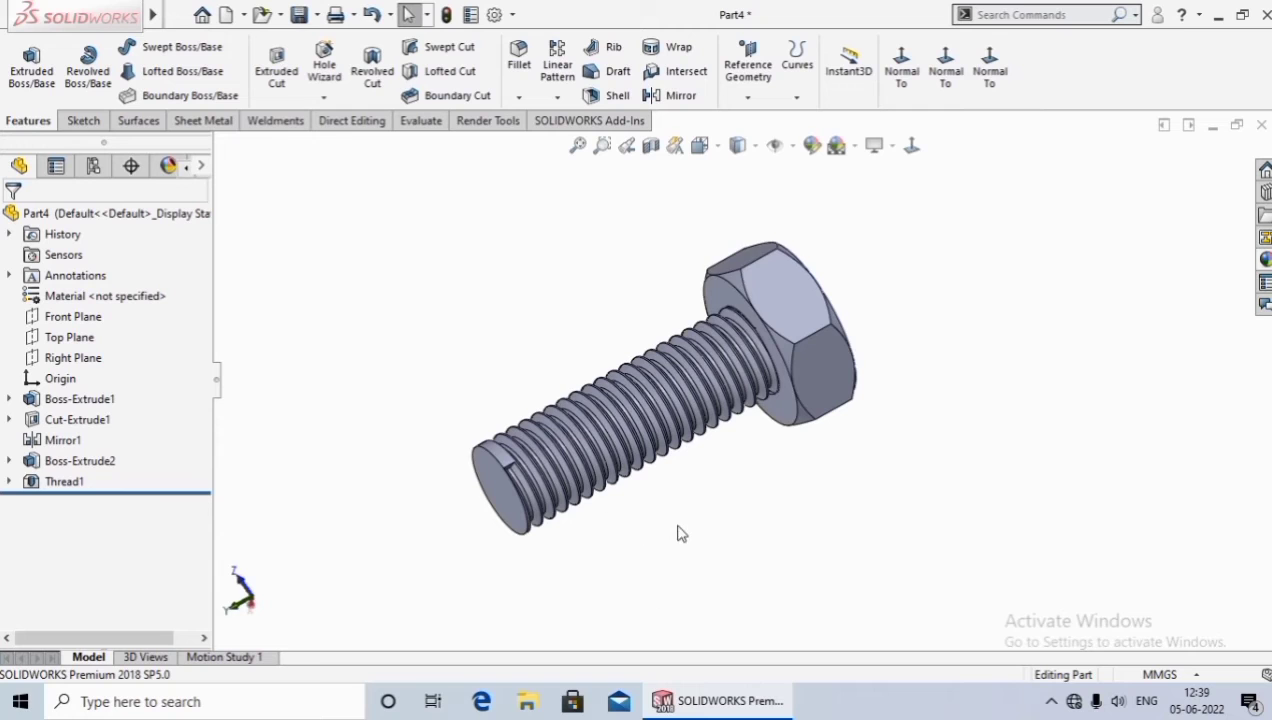
mouse_move(676, 531)
middle_down()
mouse_move(659, 582)
mouse_move(553, 458)
middle_up()
scroll(553, 458, down, 3)
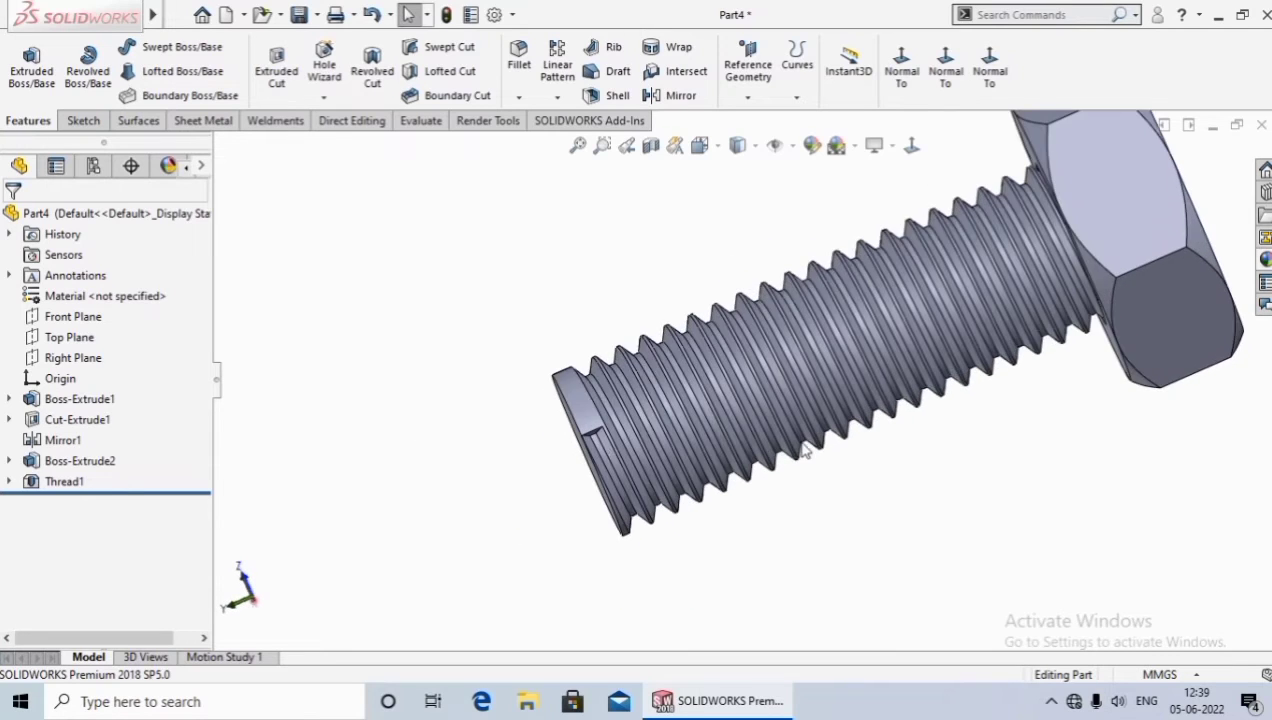
scroll(553, 458, up, 3)
middle_drag(829, 578, 755, 470)
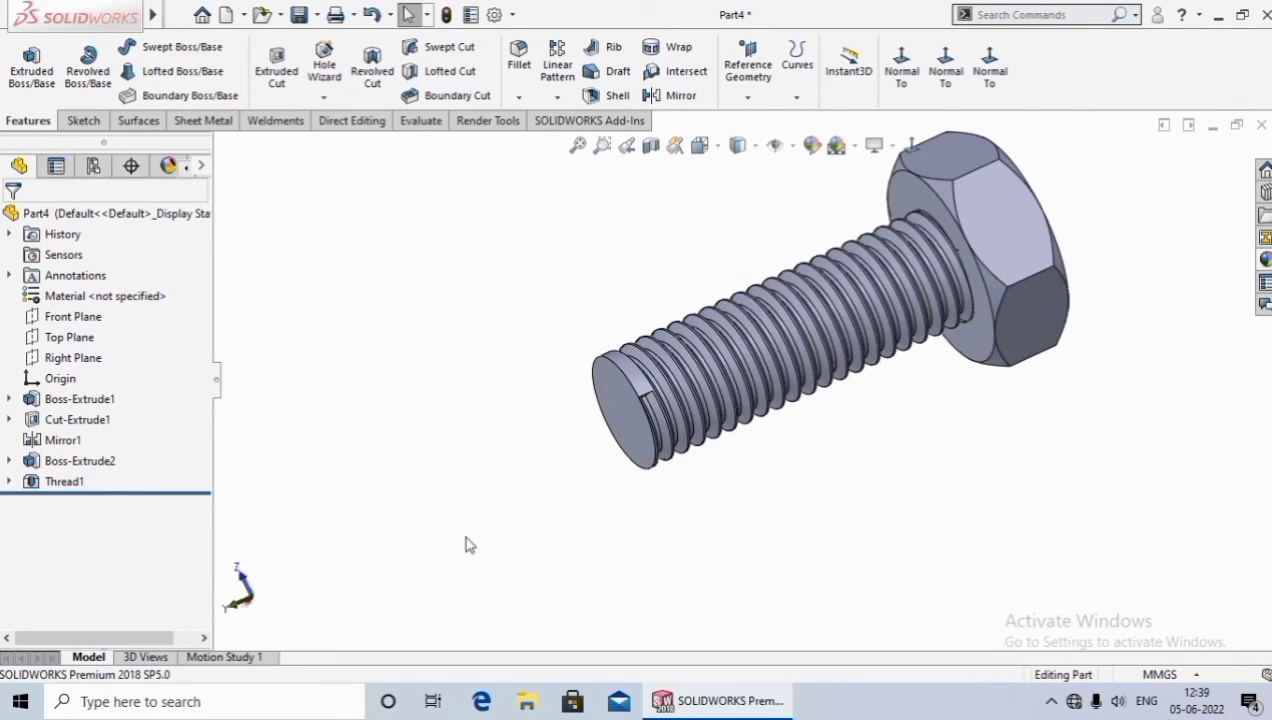
Edit Thread1 to use a 2.00 mm start offset, reversed so it runs past the bolt's end
right_click(61, 484)
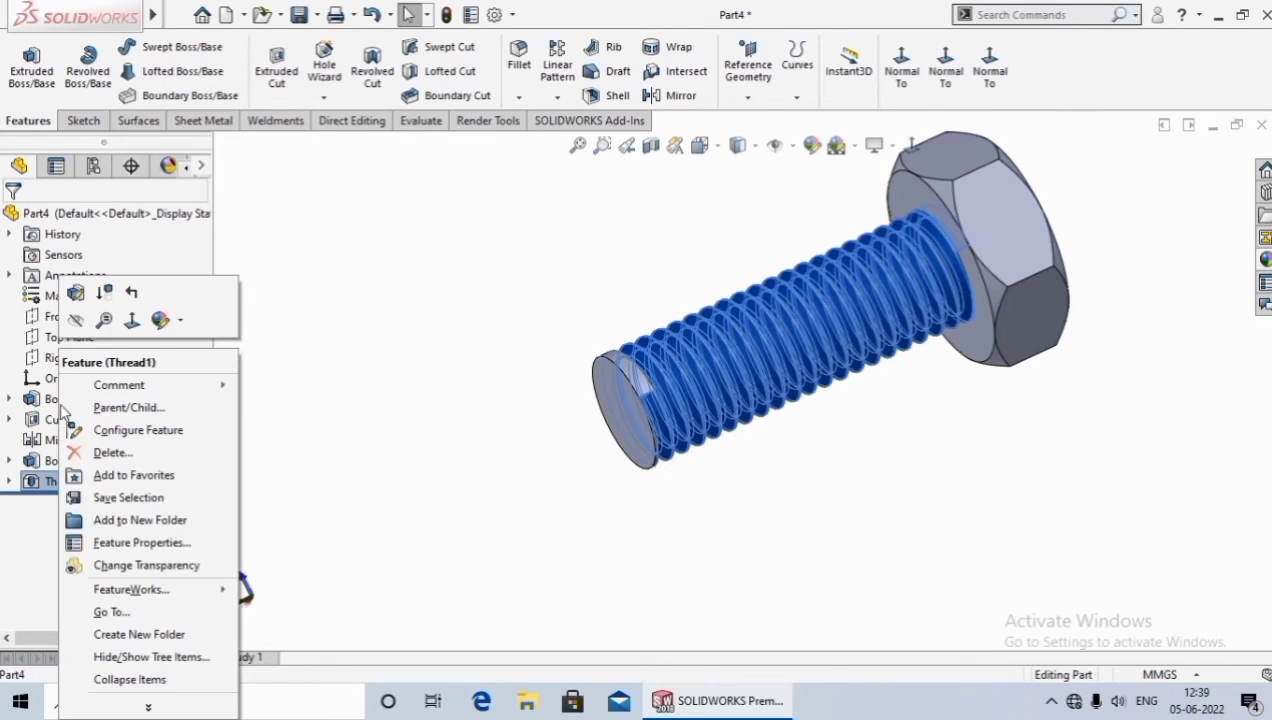
click(80, 294)
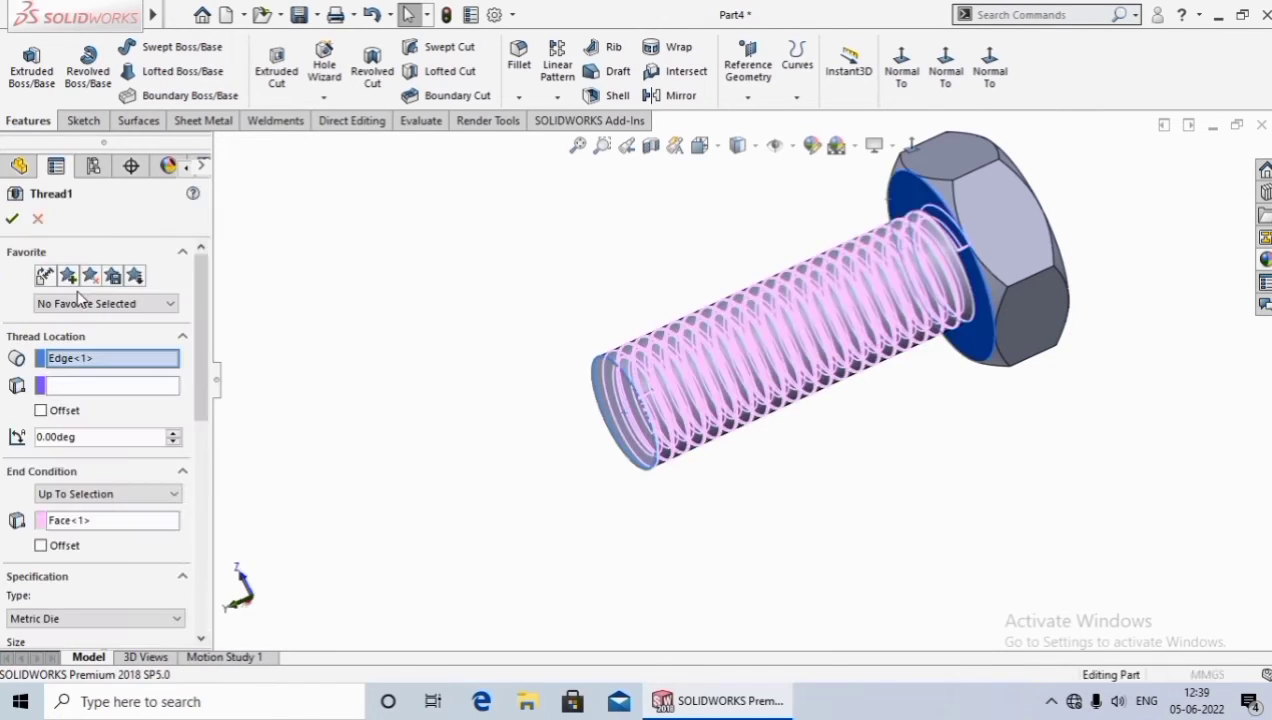
click(40, 410)
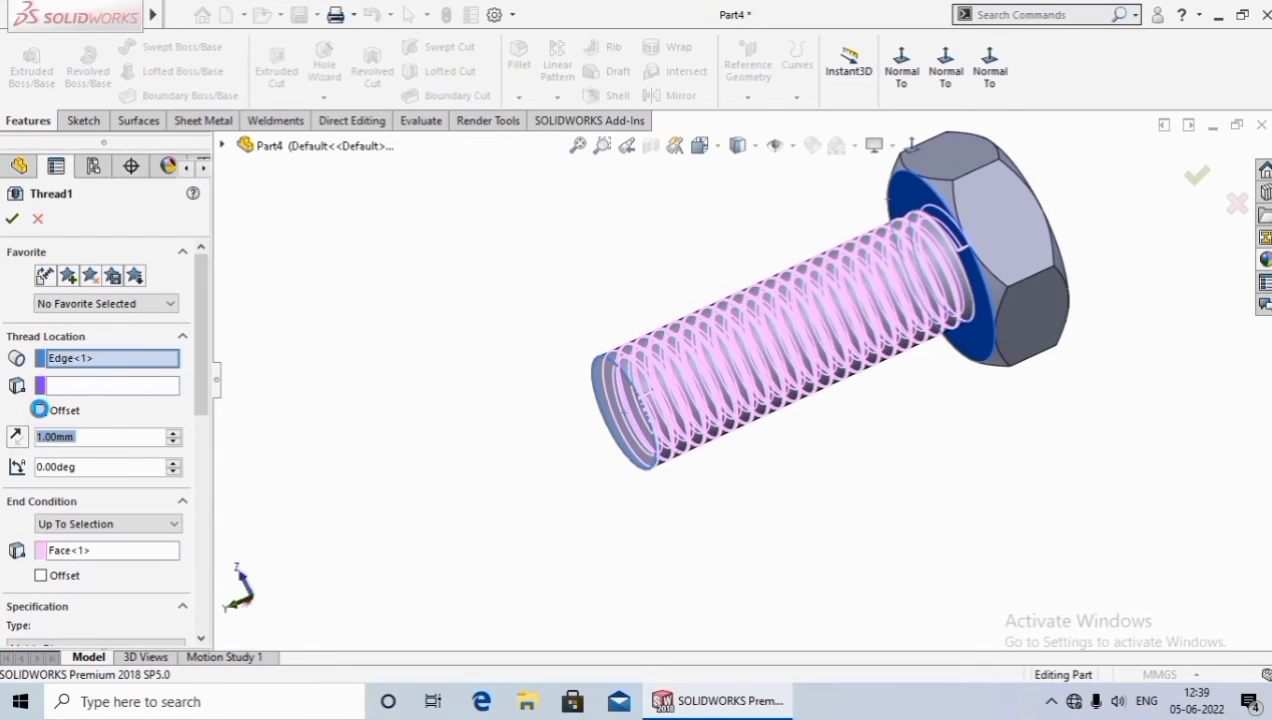
text(2)
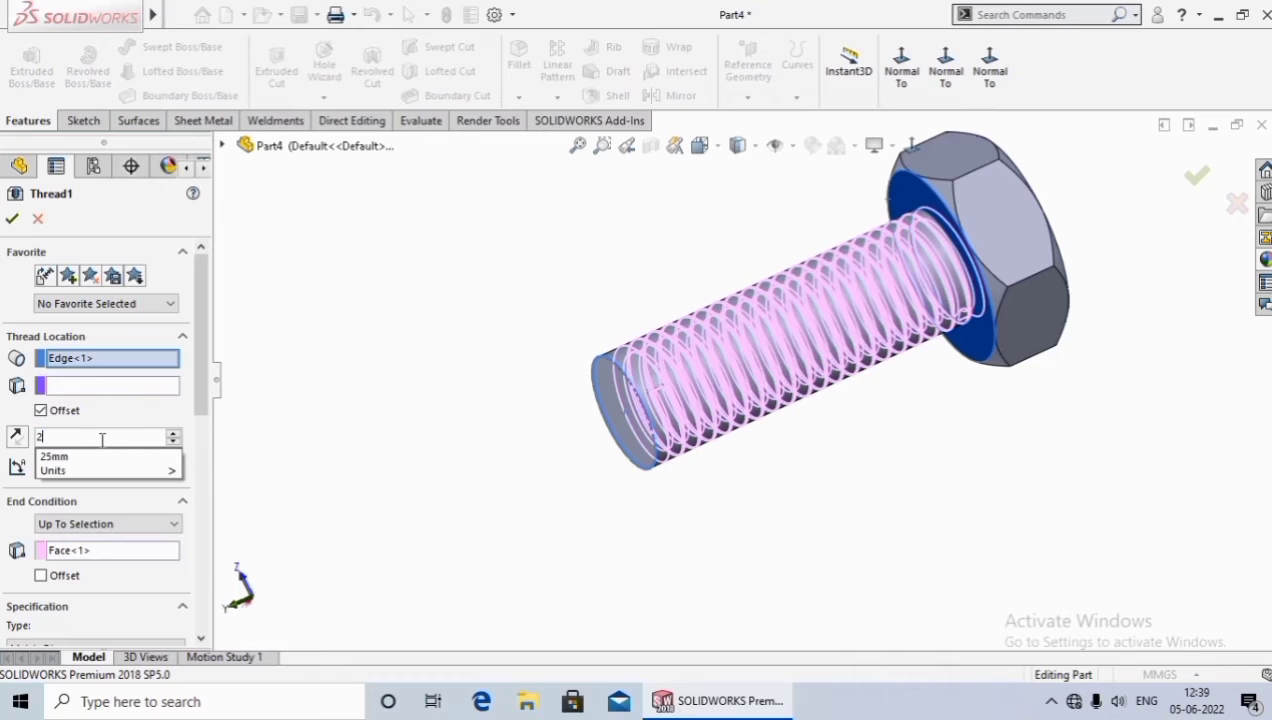
key(Return)
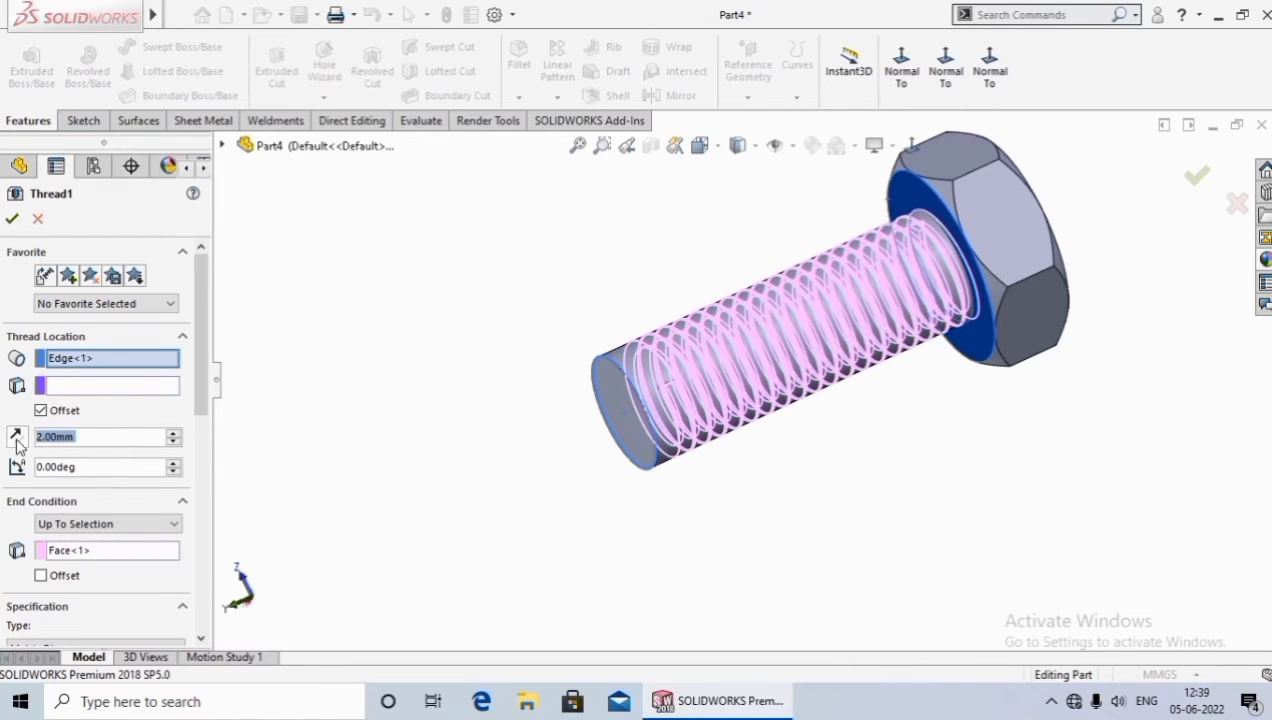
click(18, 440)
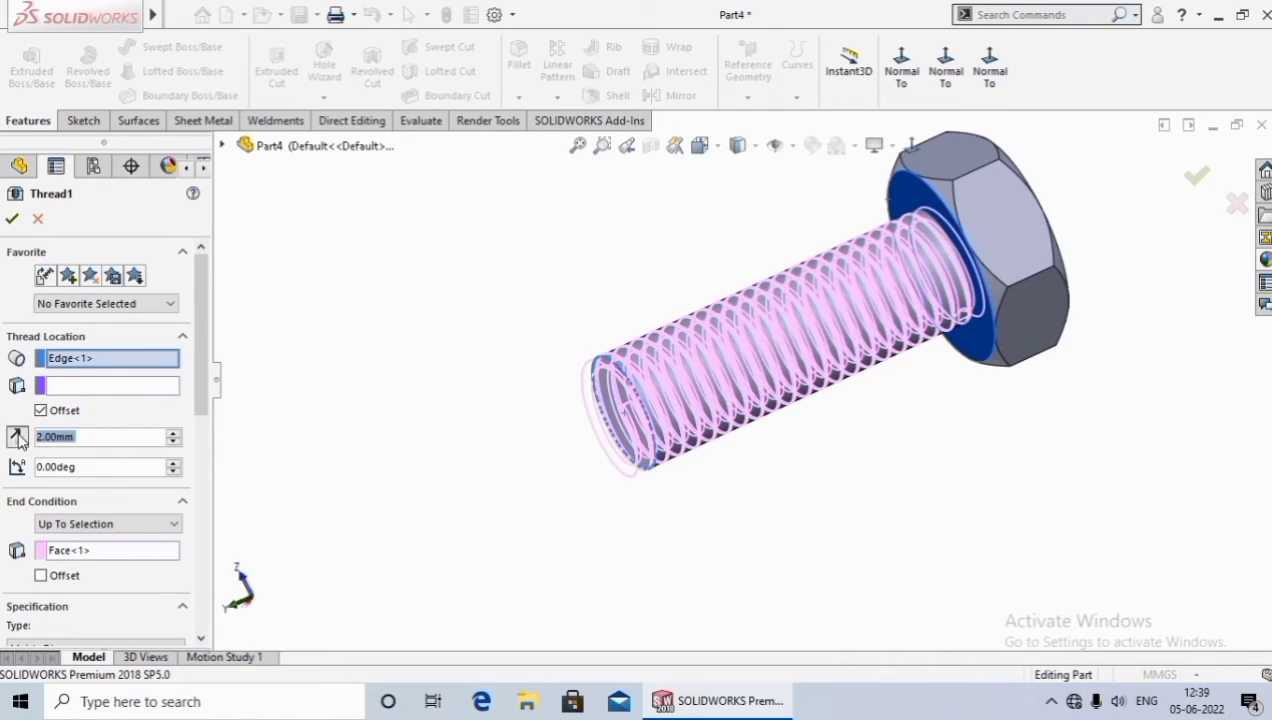
click(17, 219)
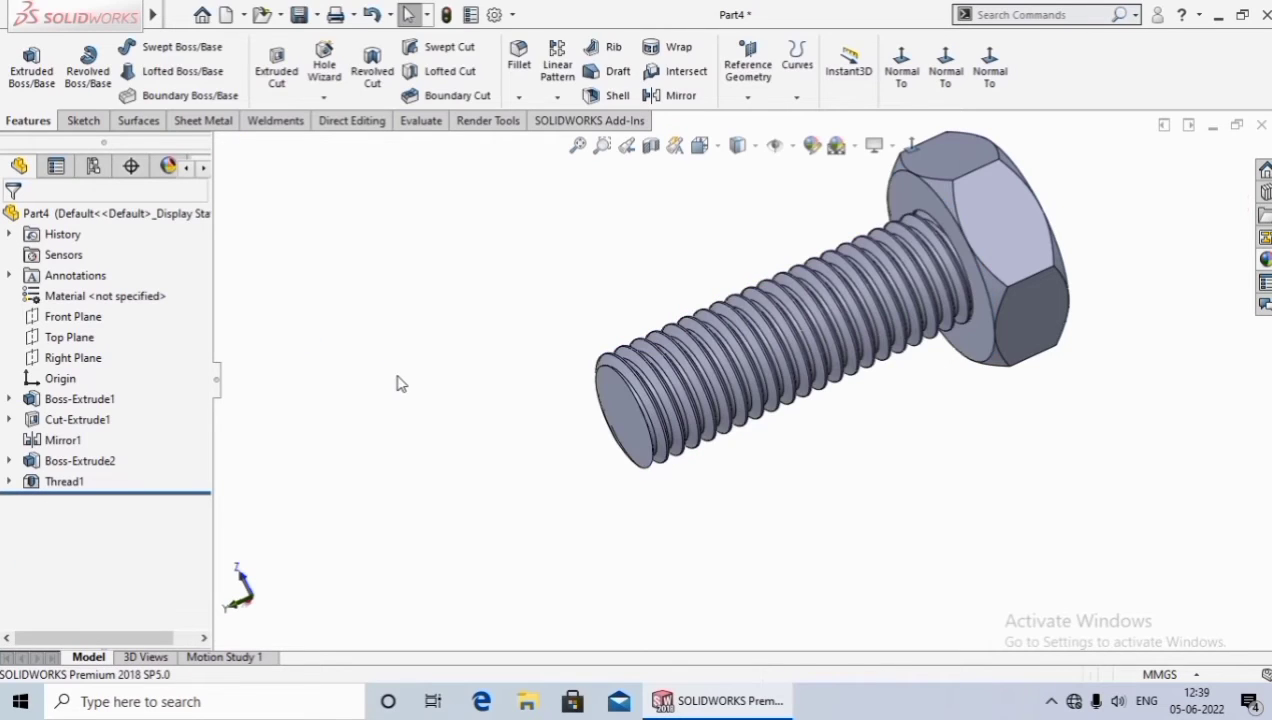
Rotate and zoom the view to inspect the rebuilt threaded bolt
mouse_move(514, 486)
middle_down()
mouse_move(518, 234)
mouse_move(749, 577)
mouse_move(926, 434)
middle_up()
scroll(926, 434, up, 2)
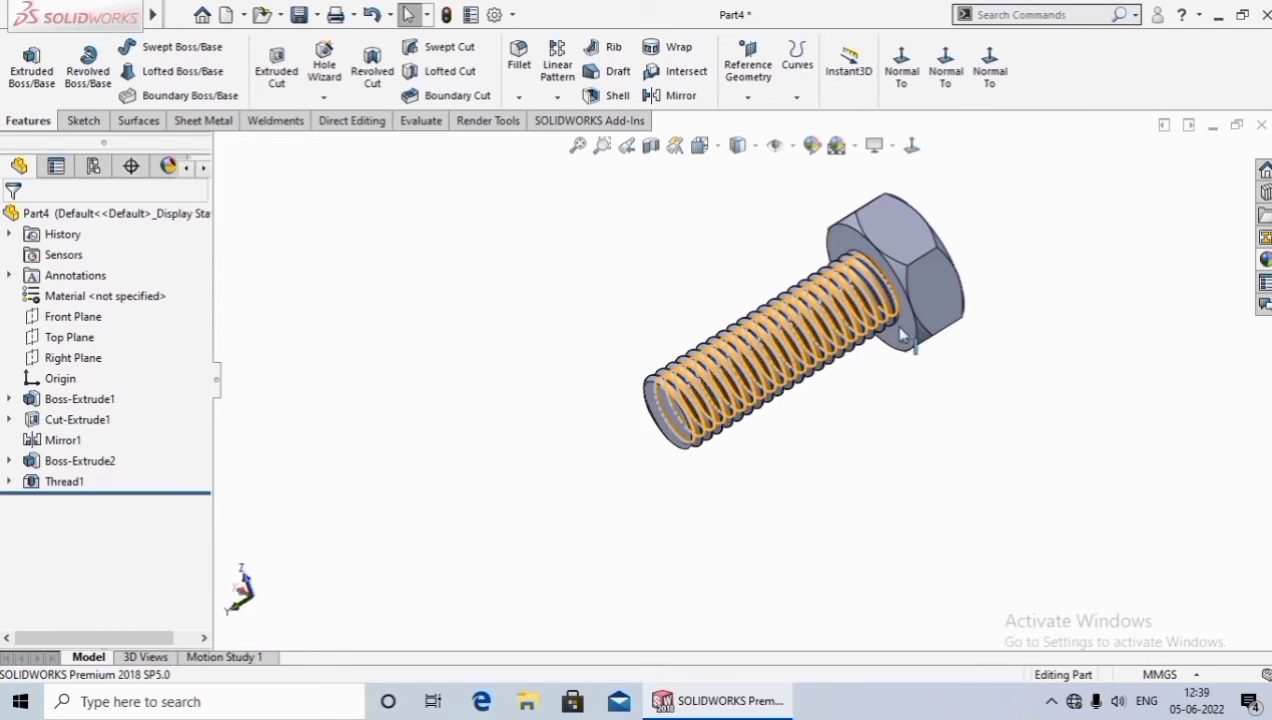
scroll(853, 415, down, 5)
scroll(822, 543, up, 3)
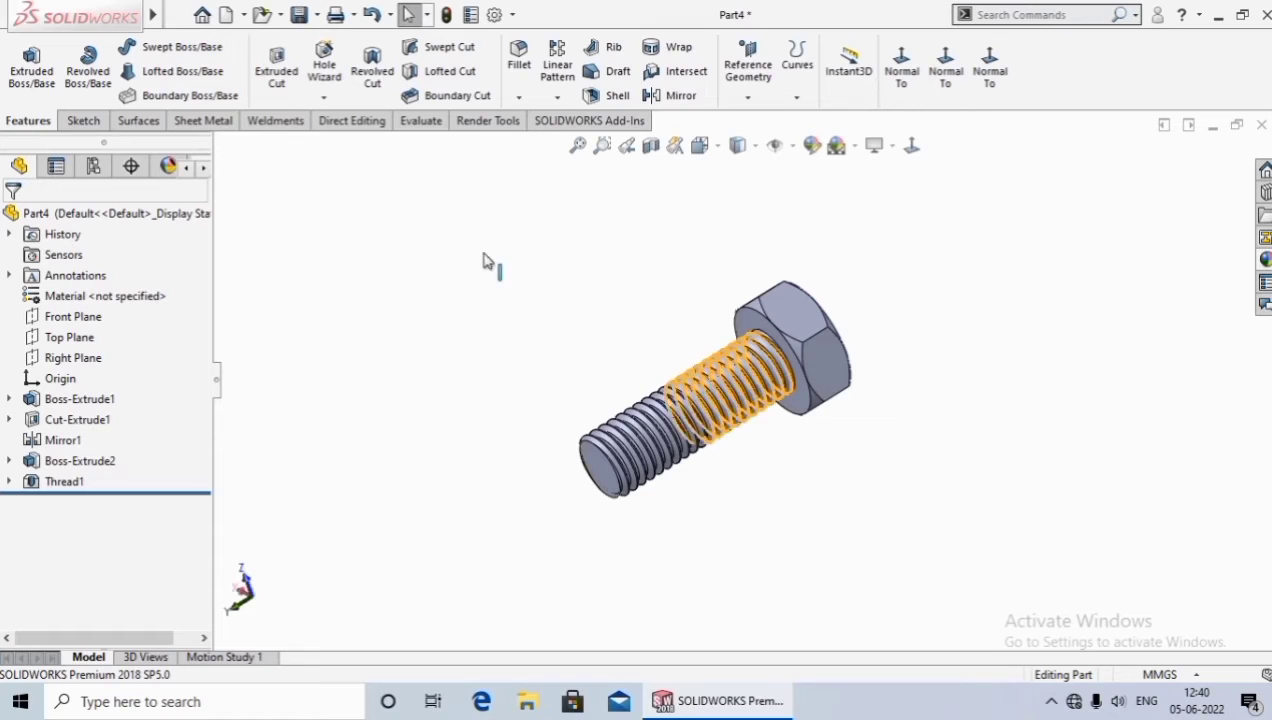
Save the part on Local Disk (D:) as M10X30 BOLT2, since M10X30 BOLT is already open
click(299, 16)
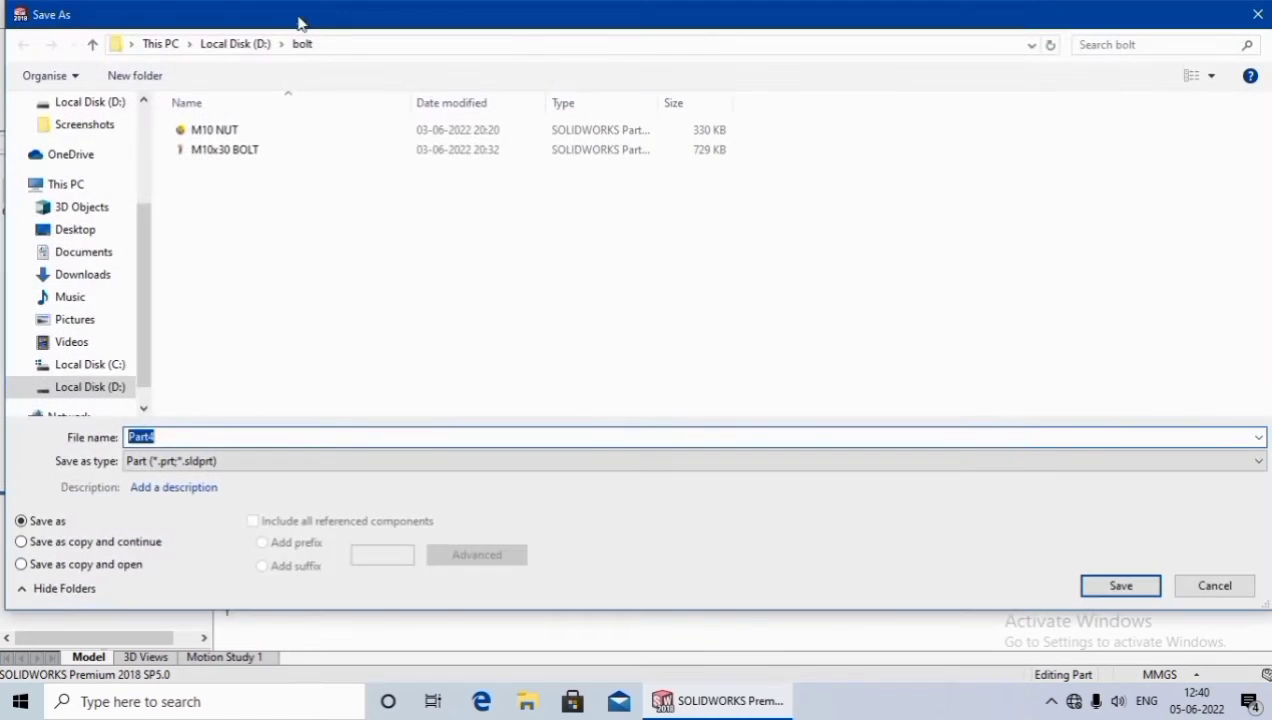
mouse_move(116, 392)
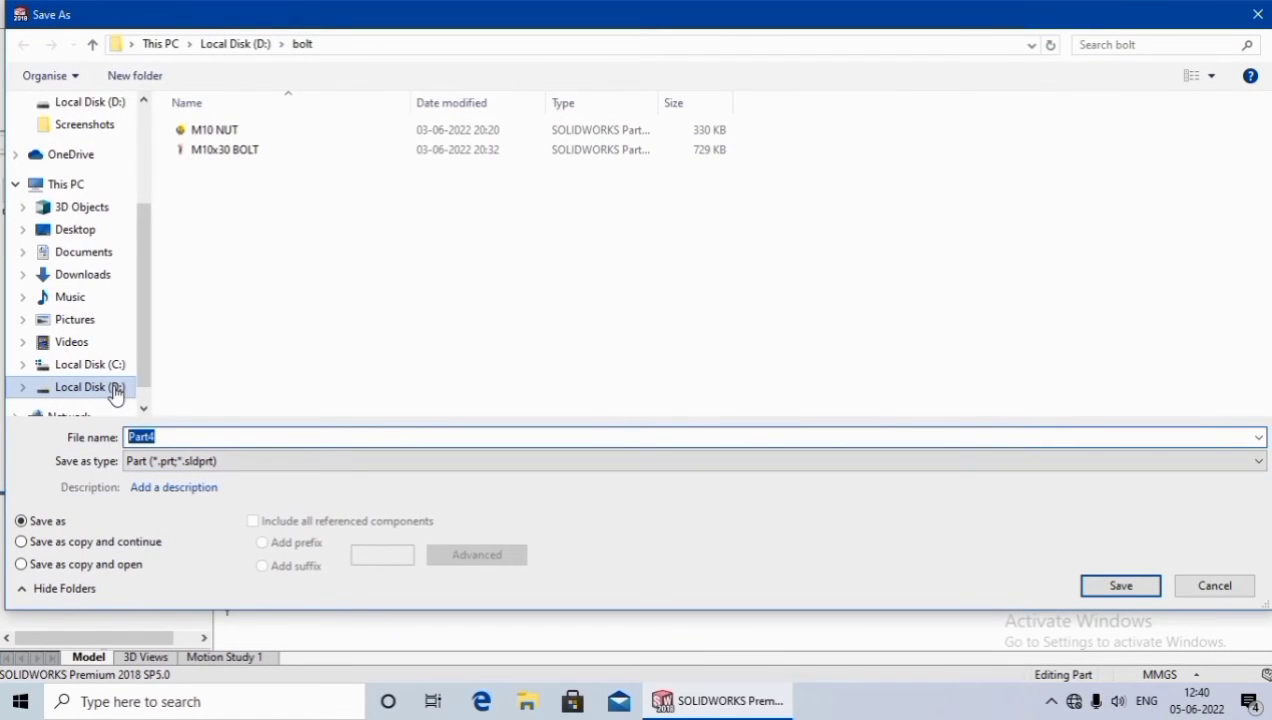
click(100, 388)
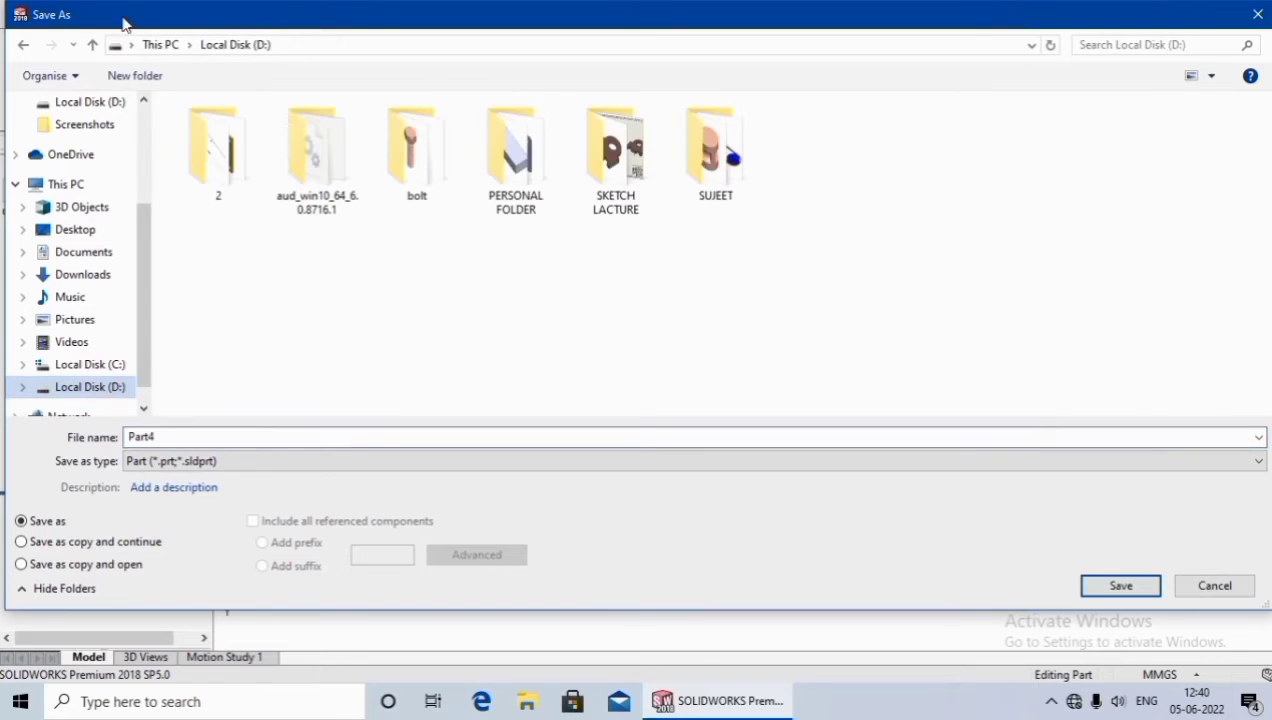
double_click(180, 437)
text(M10X30 BOLT)
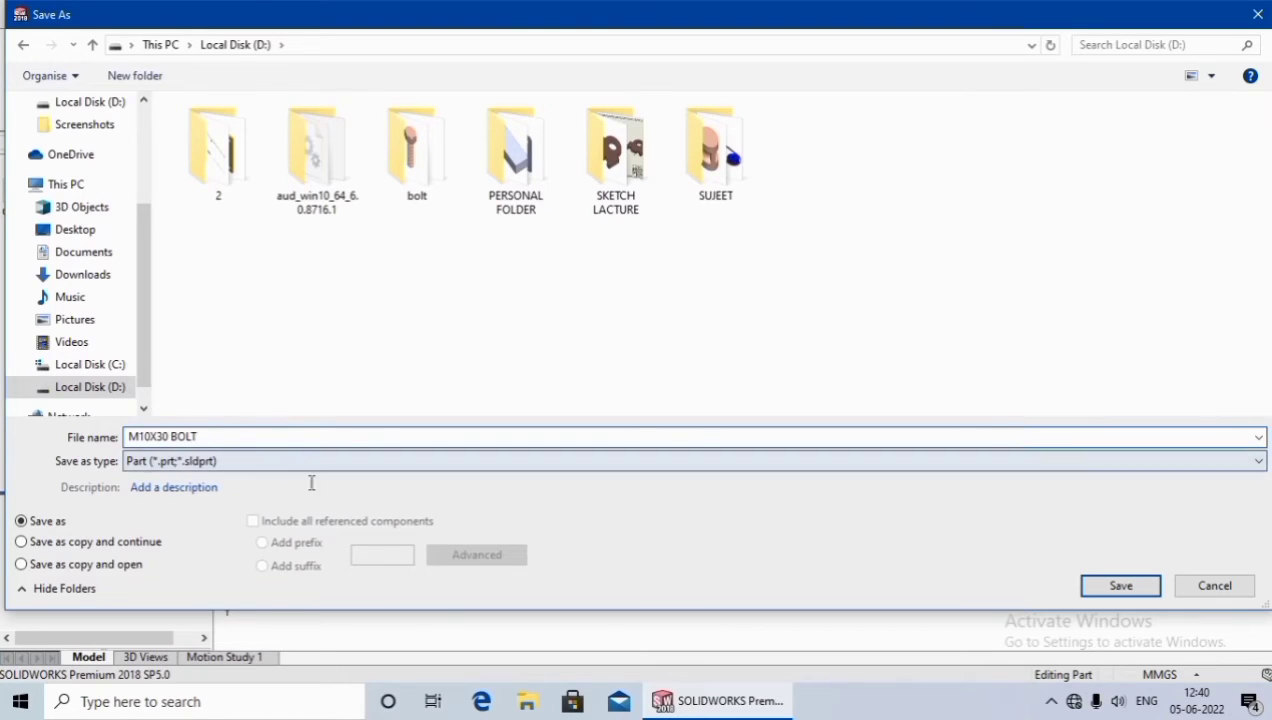
click(1116, 591)
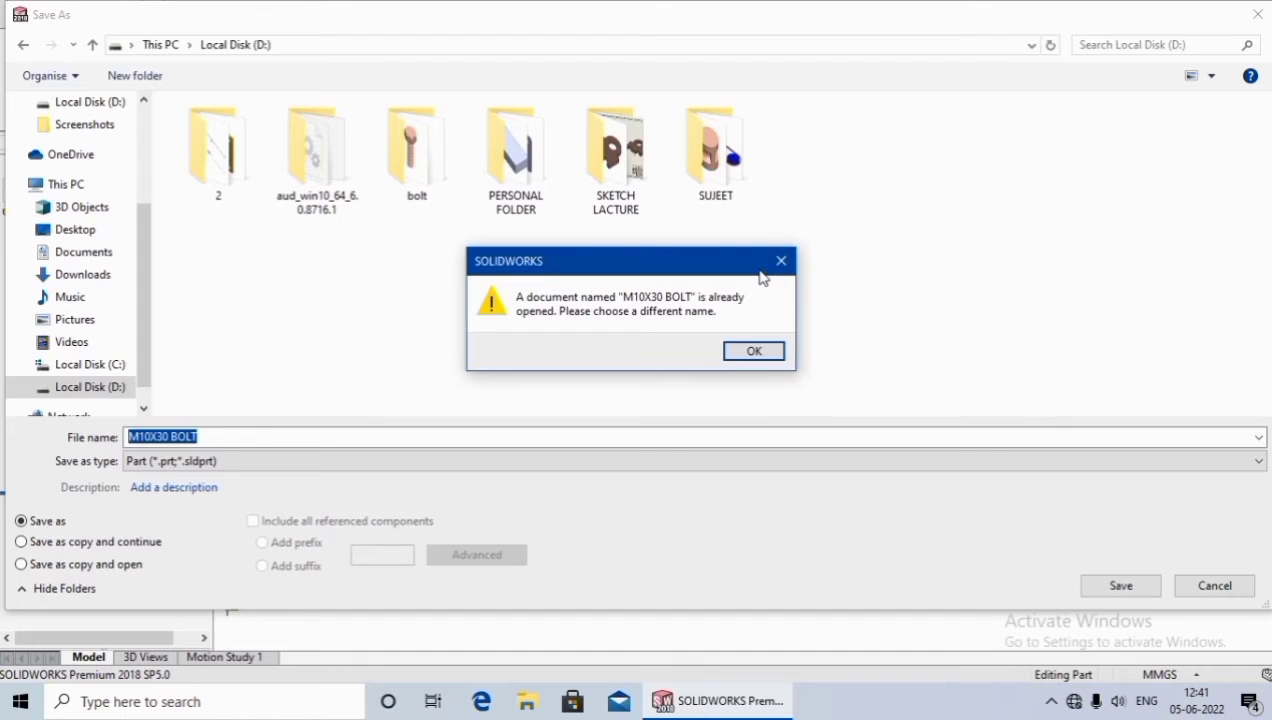
click(762, 352)
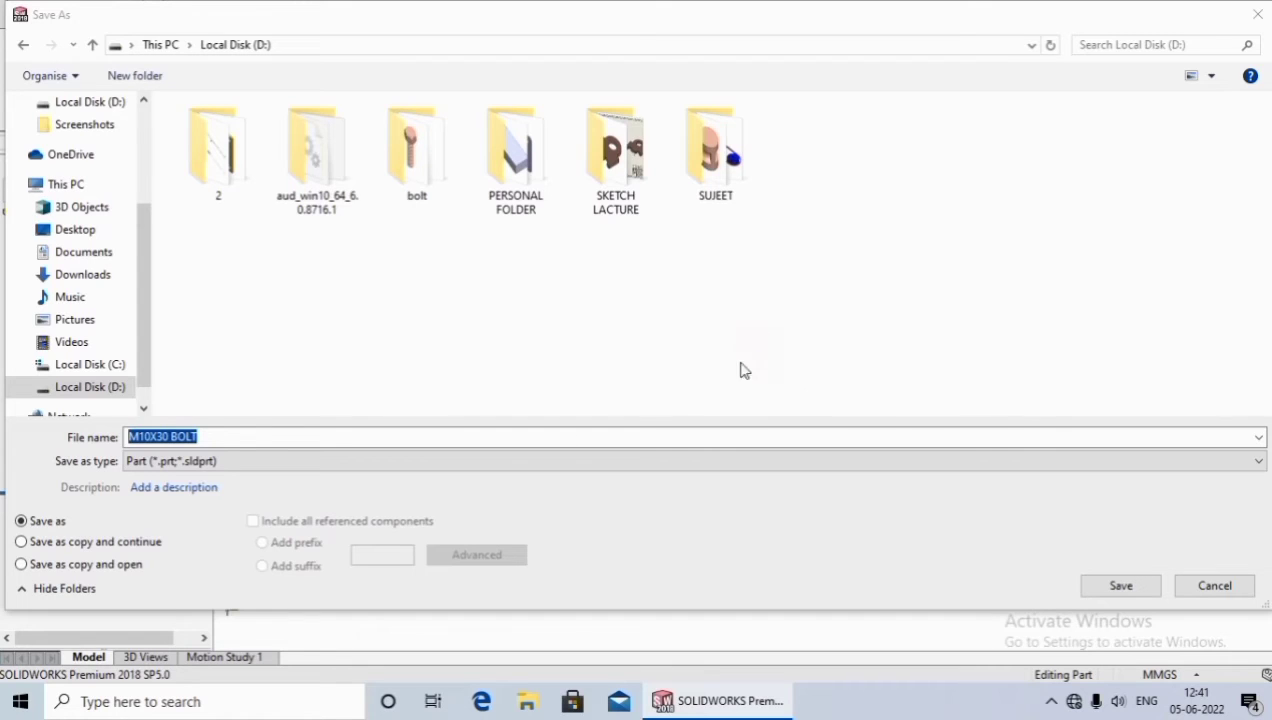
click(225, 437)
click(229, 436)
text(2)
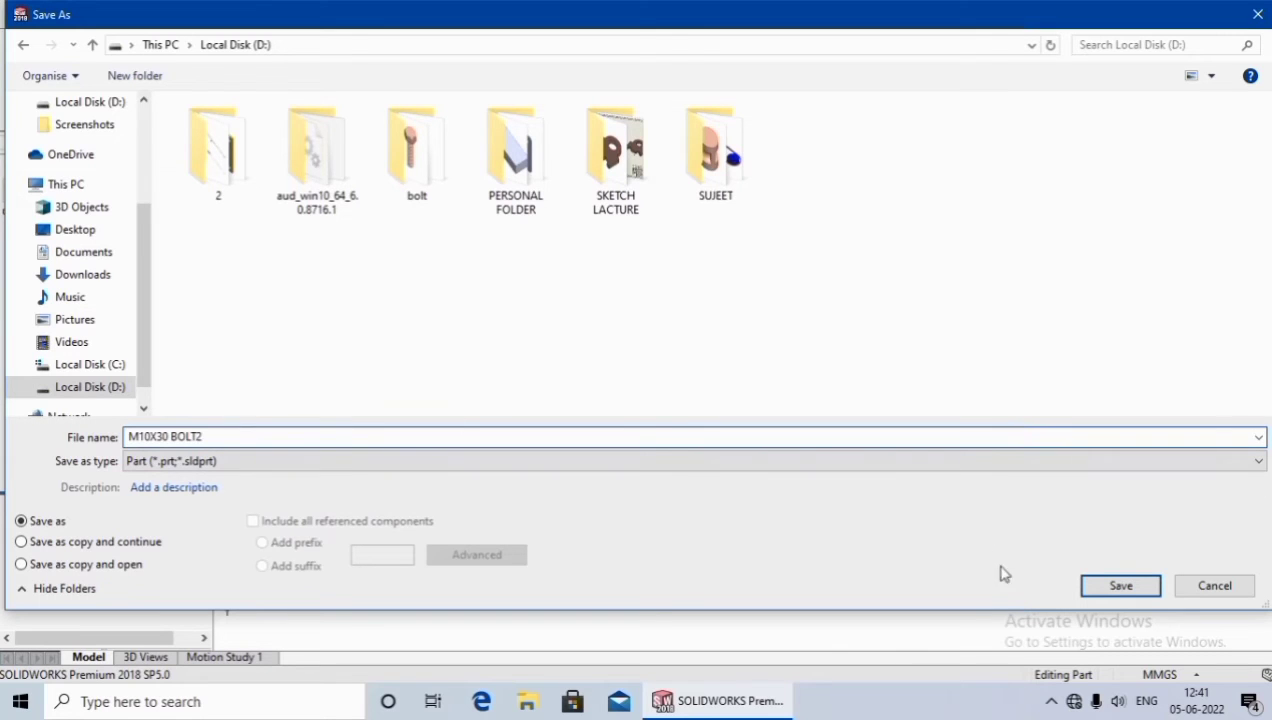
click(1090, 585)
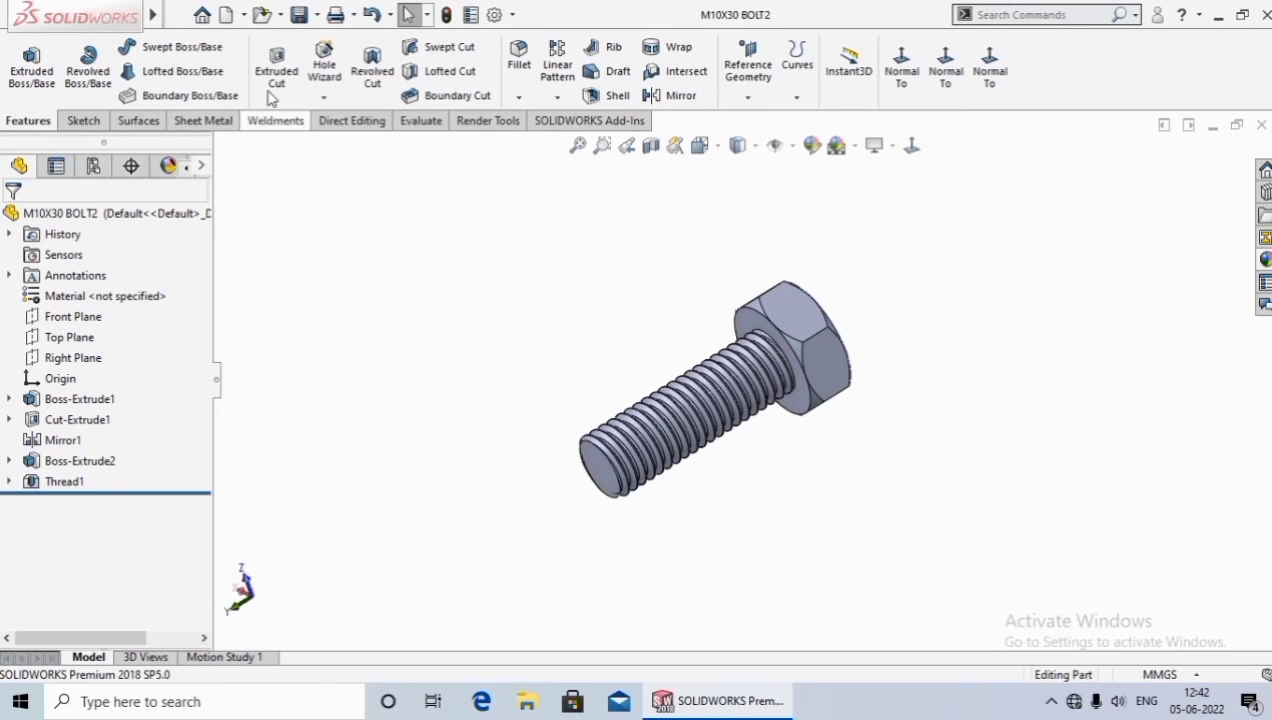
Create a new part and sketch a six-sided polygon centred on the origin on the Top Plane
click(228, 14)
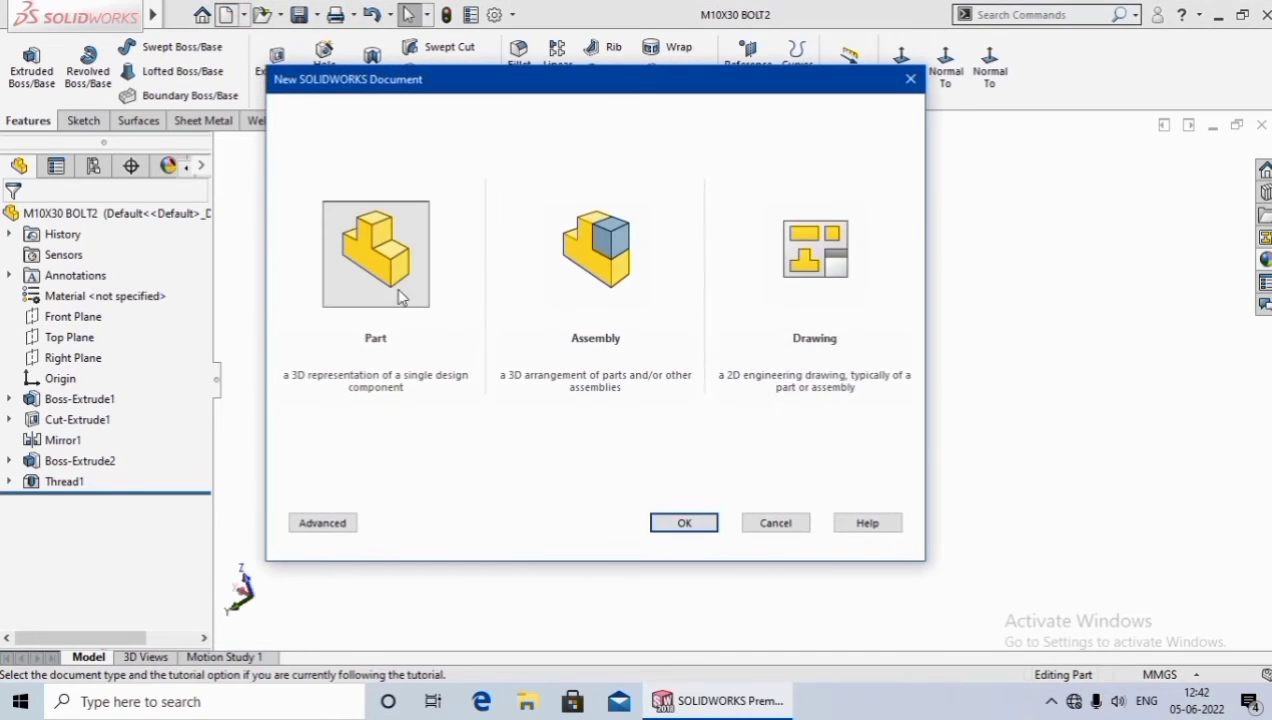
click(686, 522)
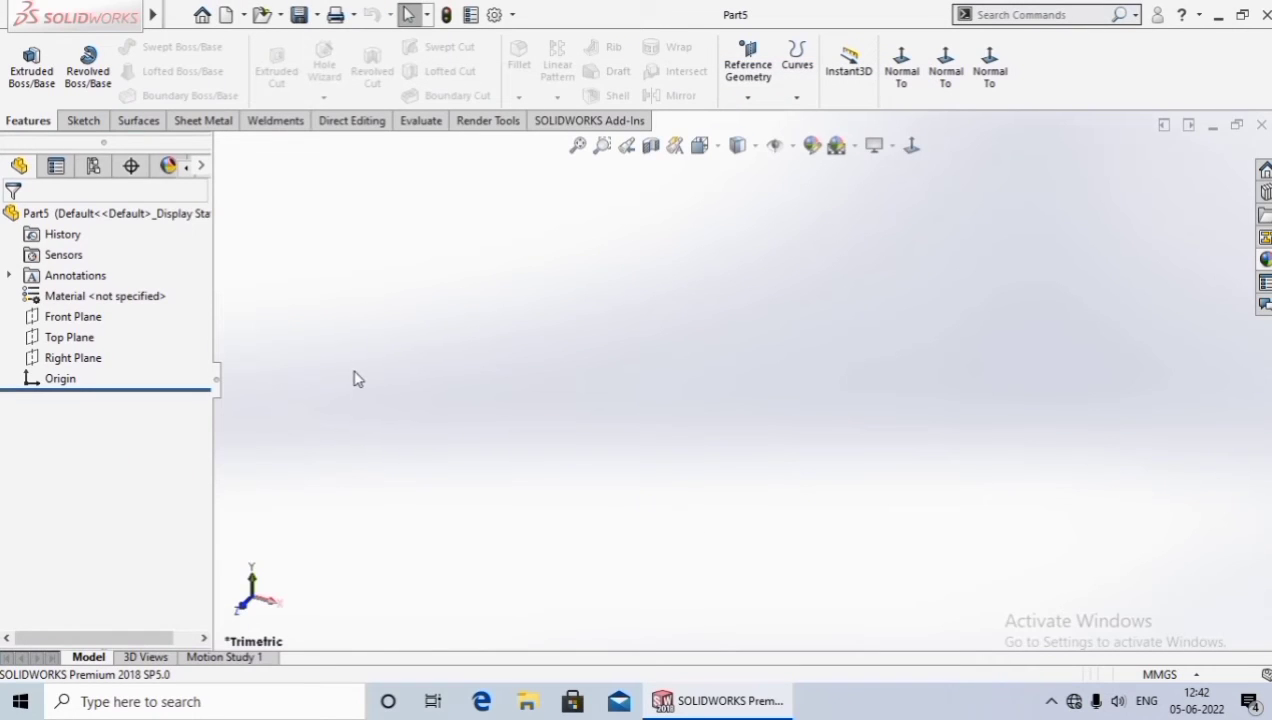
click(70, 337)
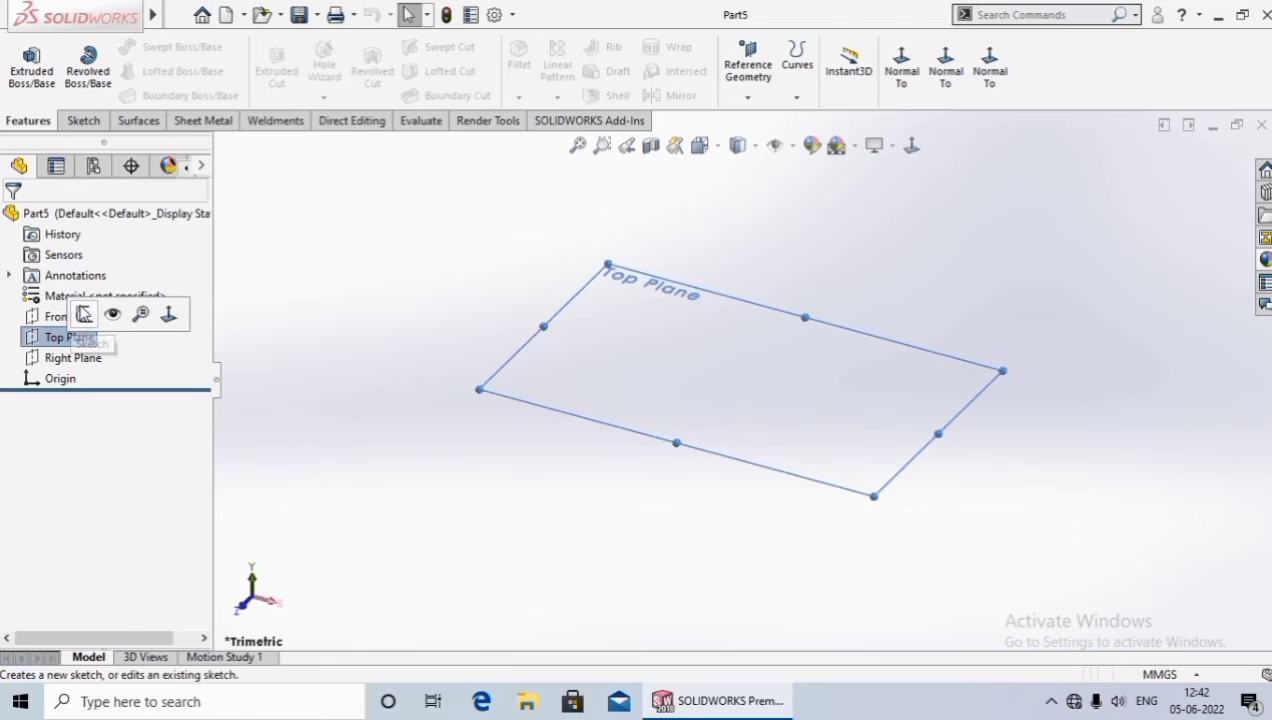
click(84, 316)
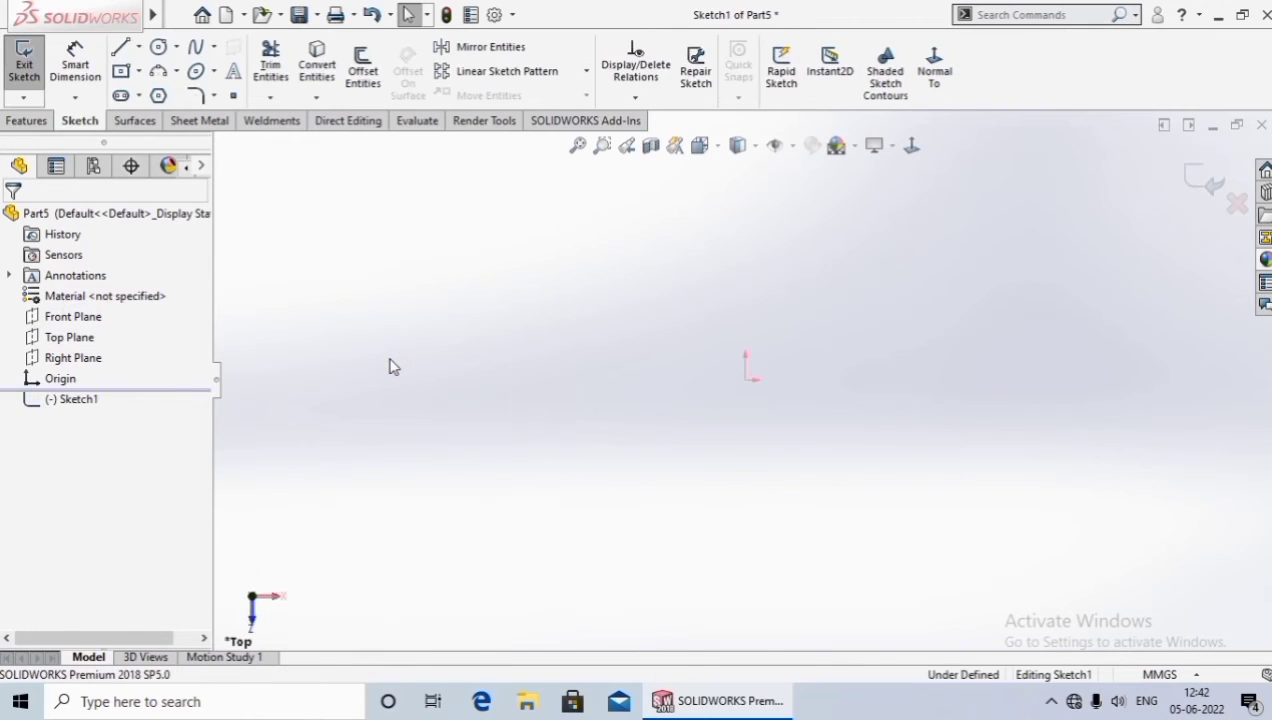
click(590, 263)
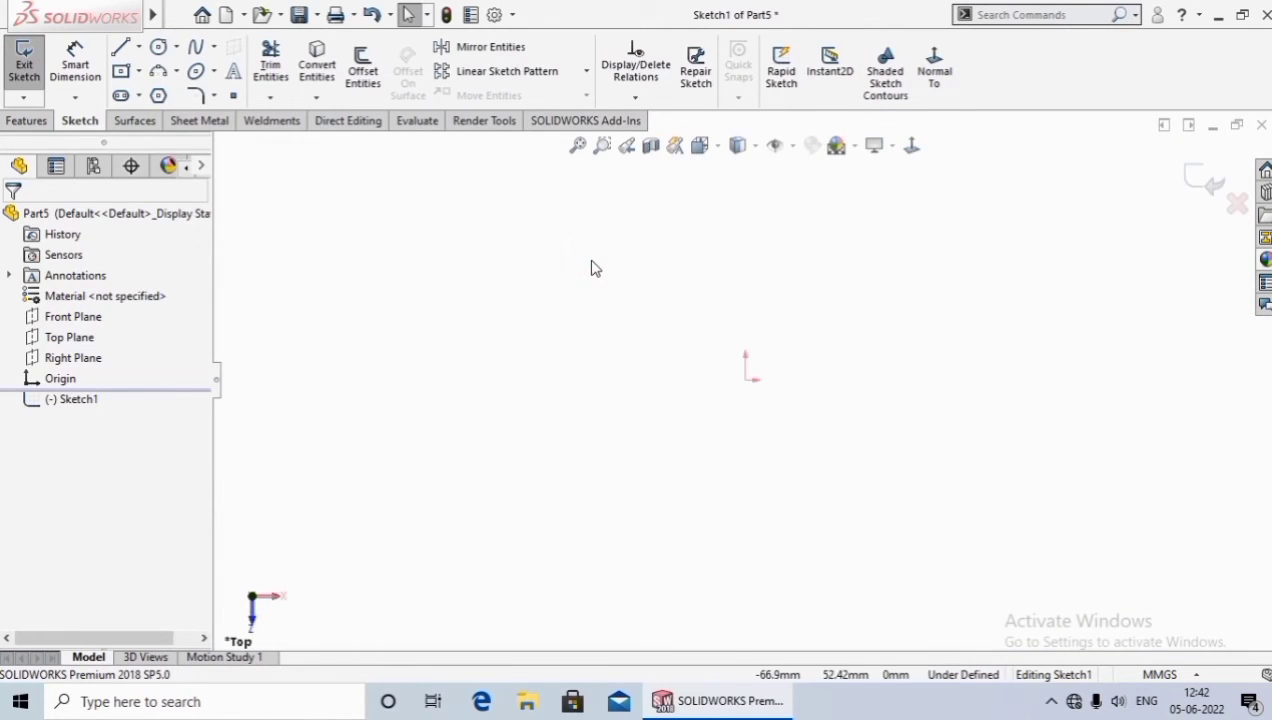
click(158, 95)
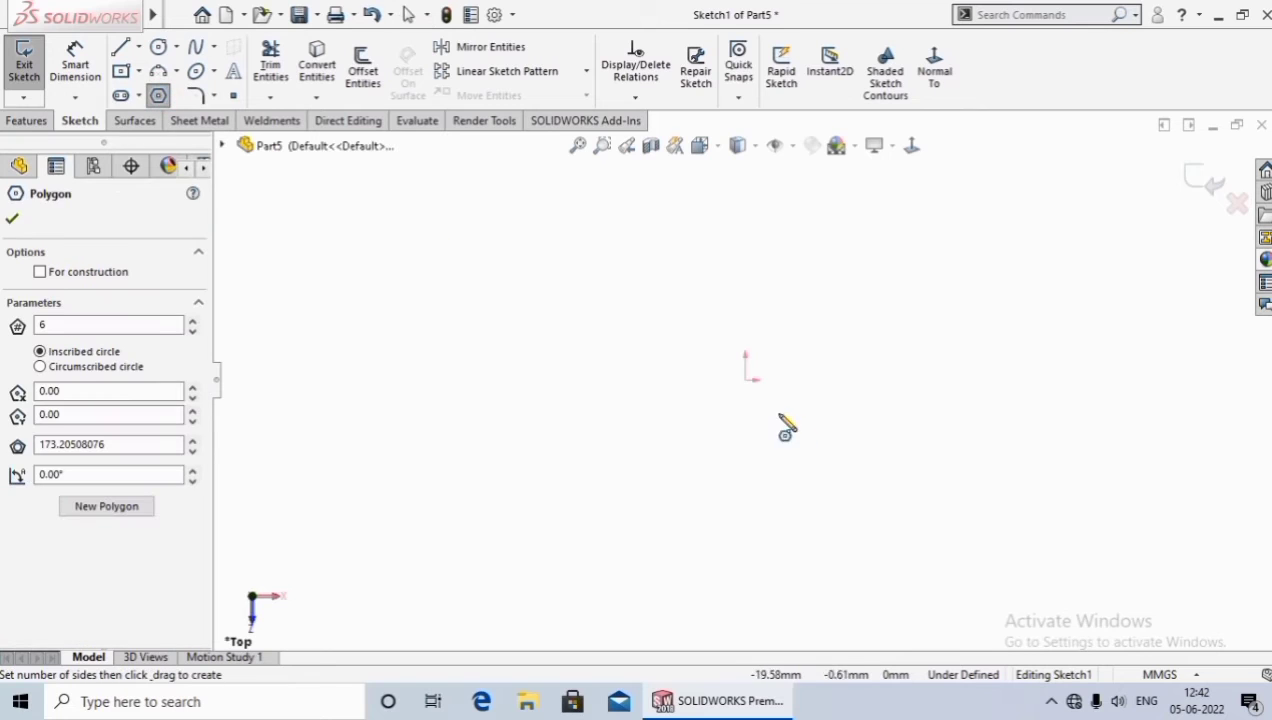
drag(745, 380, 751, 233)
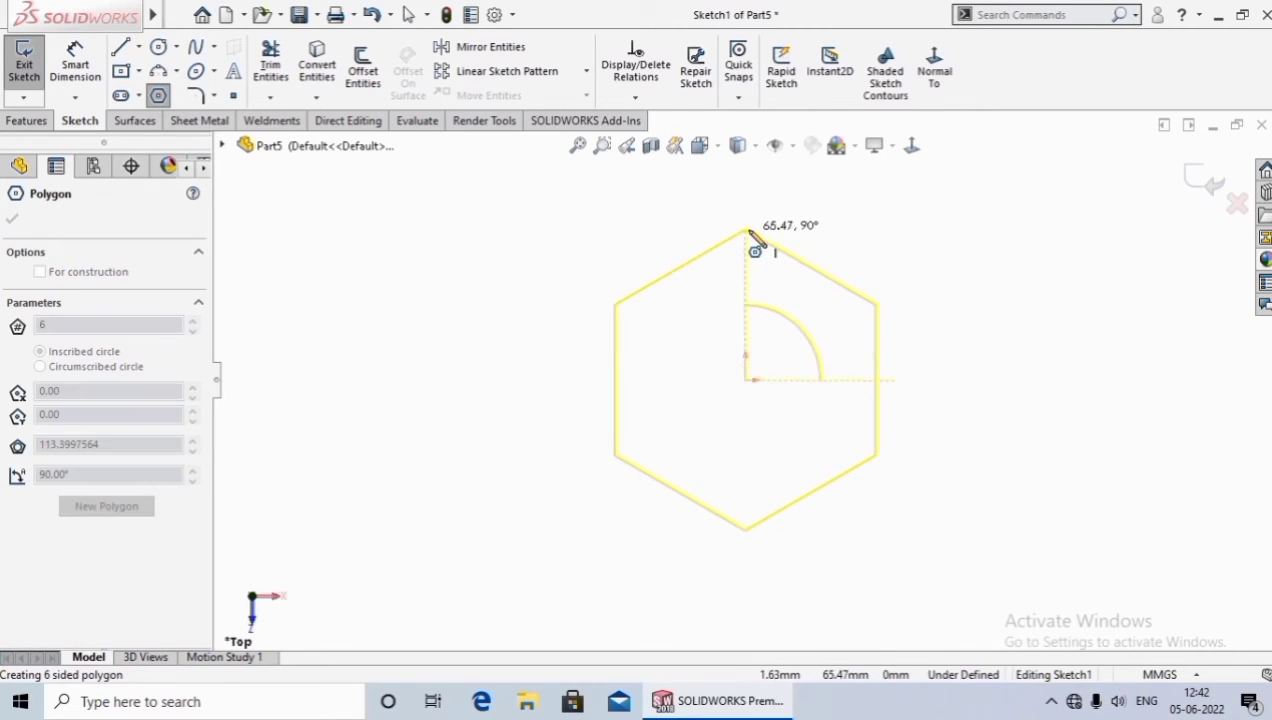
right_click(752, 236)
click(800, 245)
Dimension the hexagon 17 mm across flats and make its right edge vertical to fully define it
key(d)
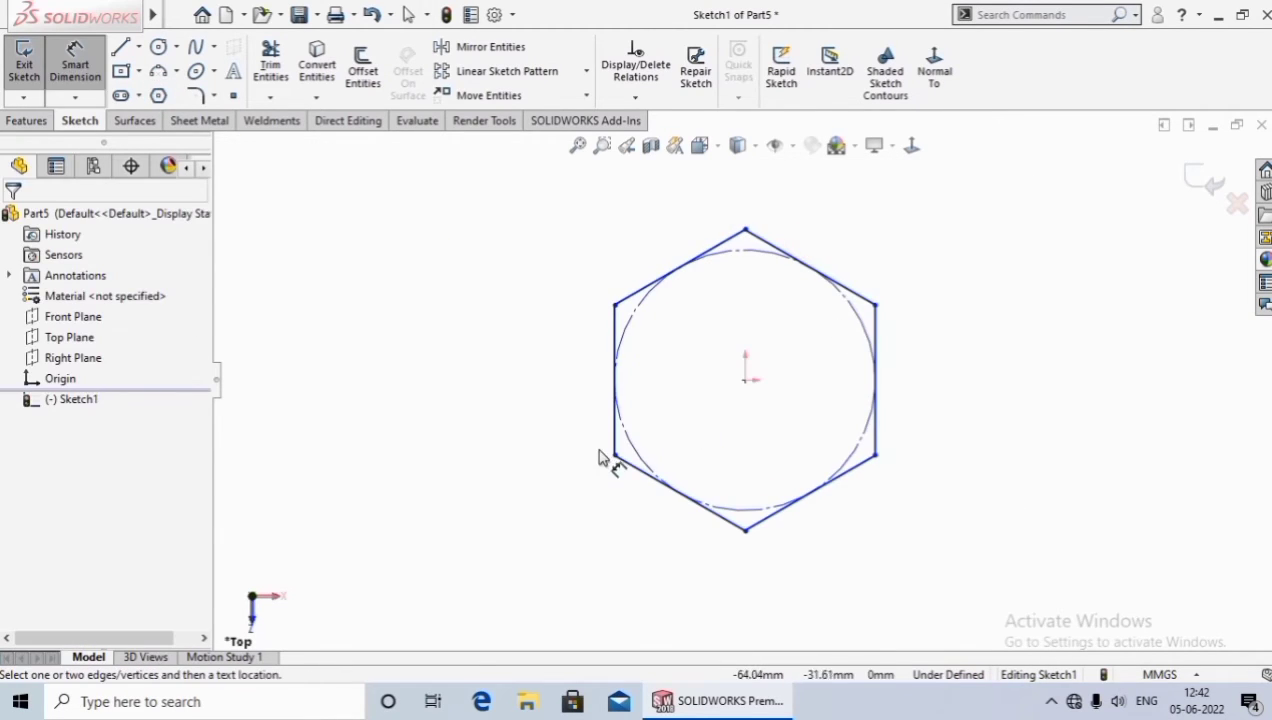
click(615, 450)
click(875, 437)
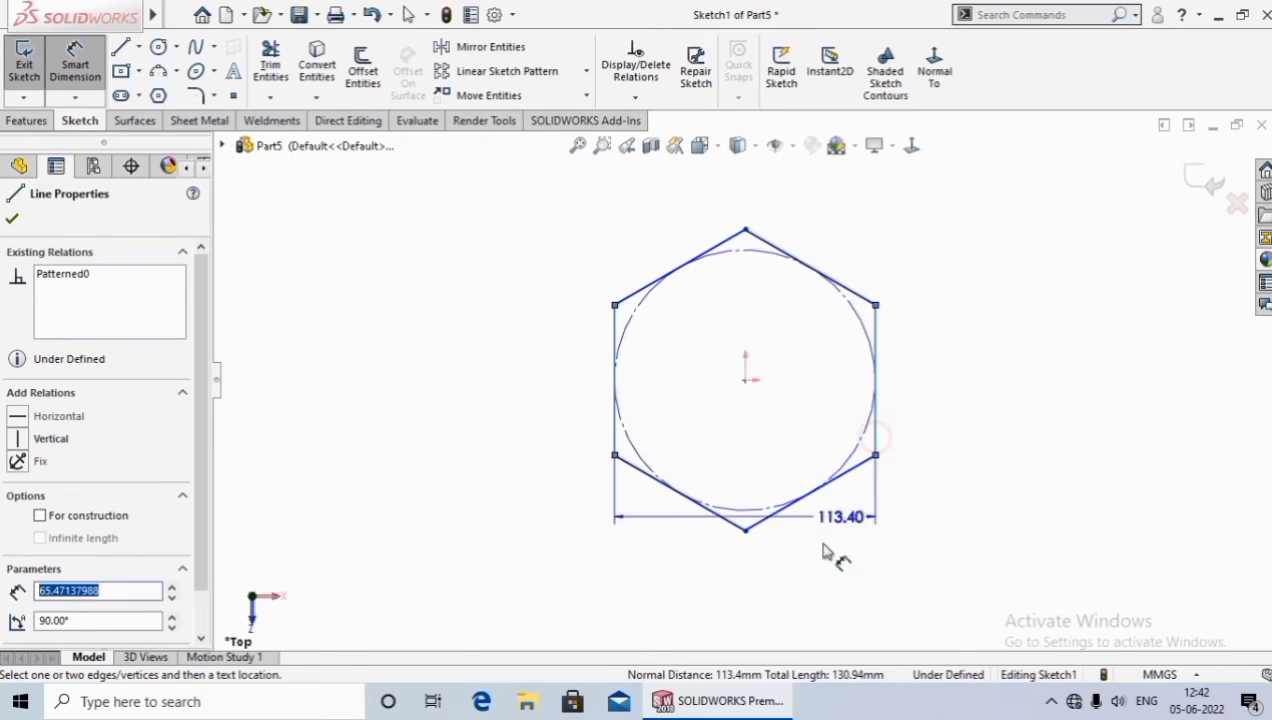
click(823, 585)
text(17)
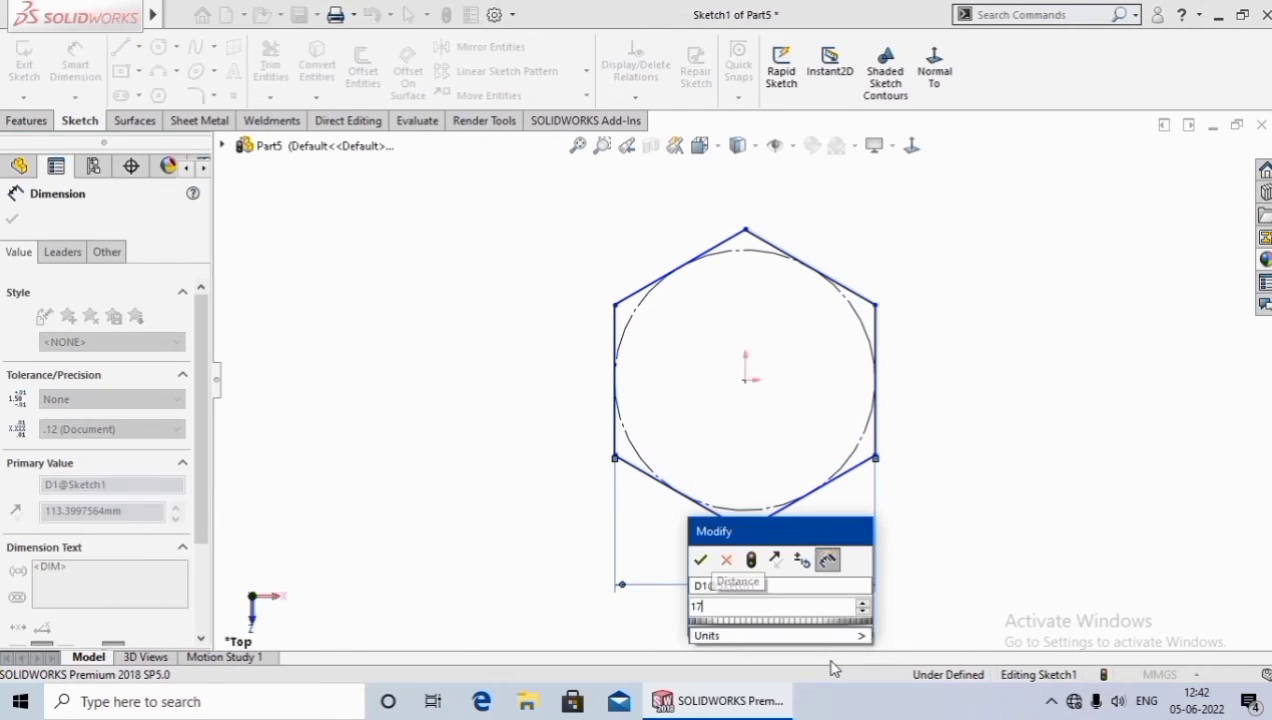
key(Return)
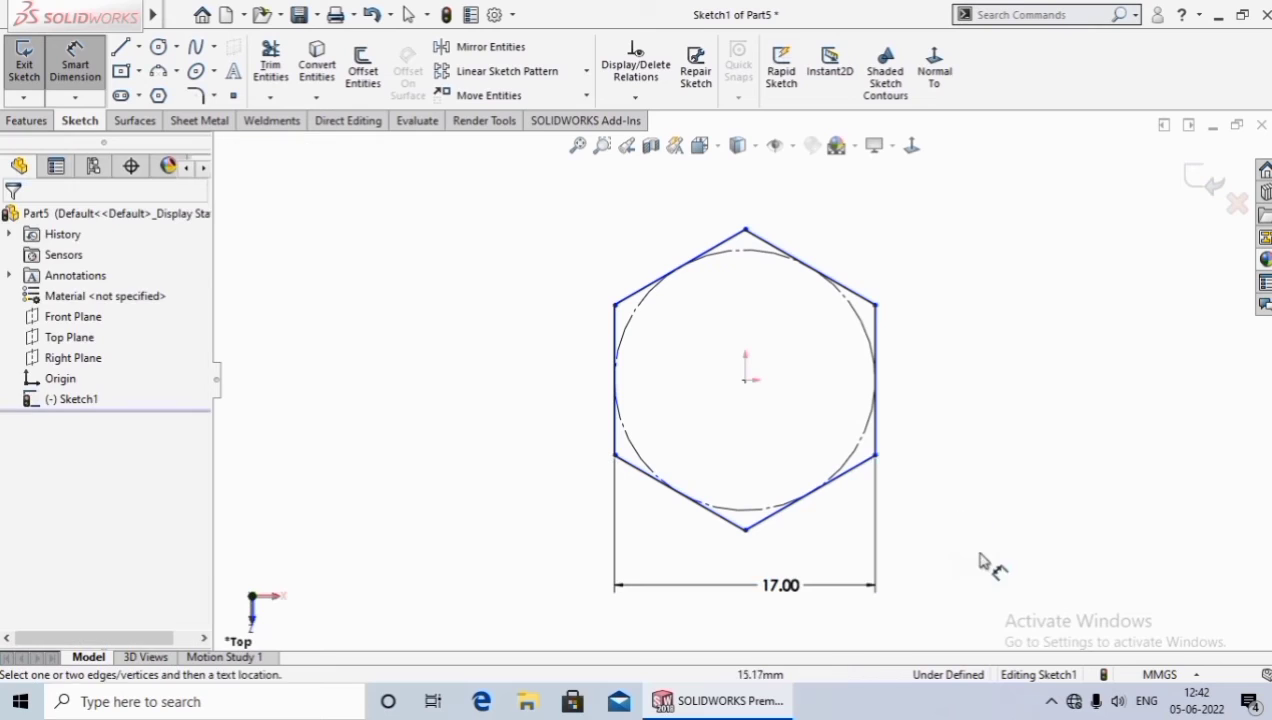
key(Escape)
click(877, 440)
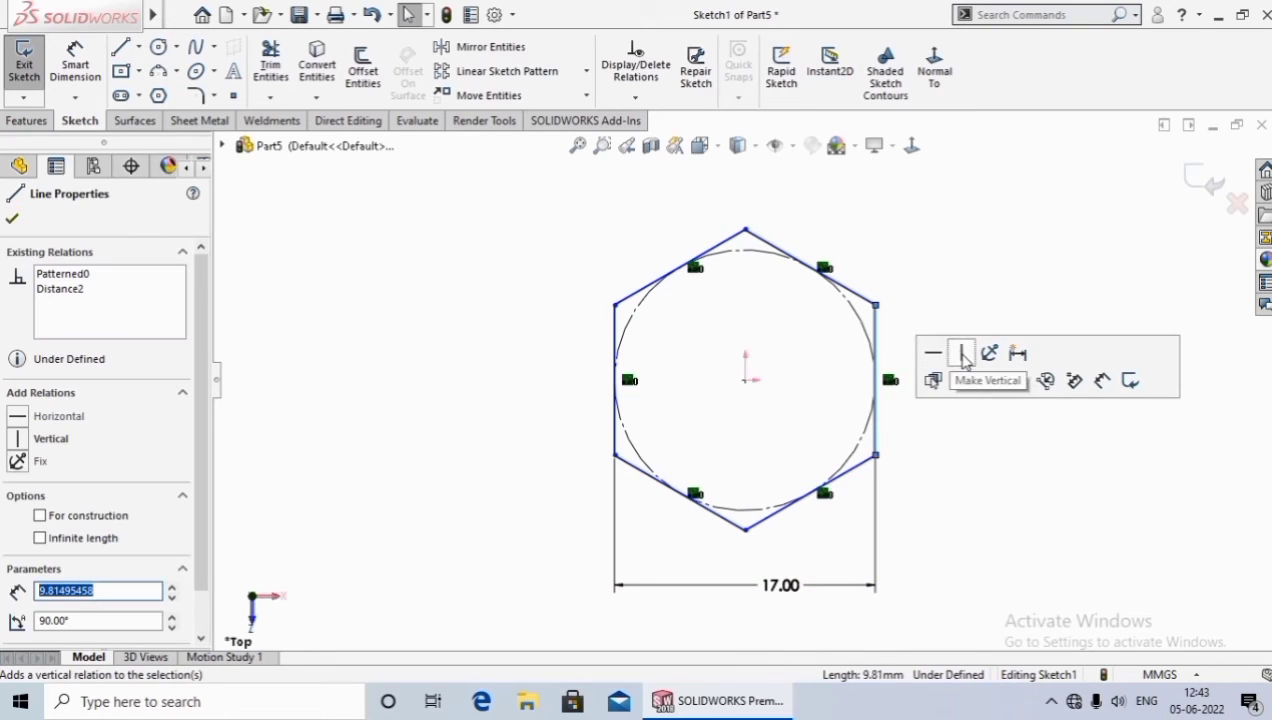
click(963, 354)
click(1039, 474)
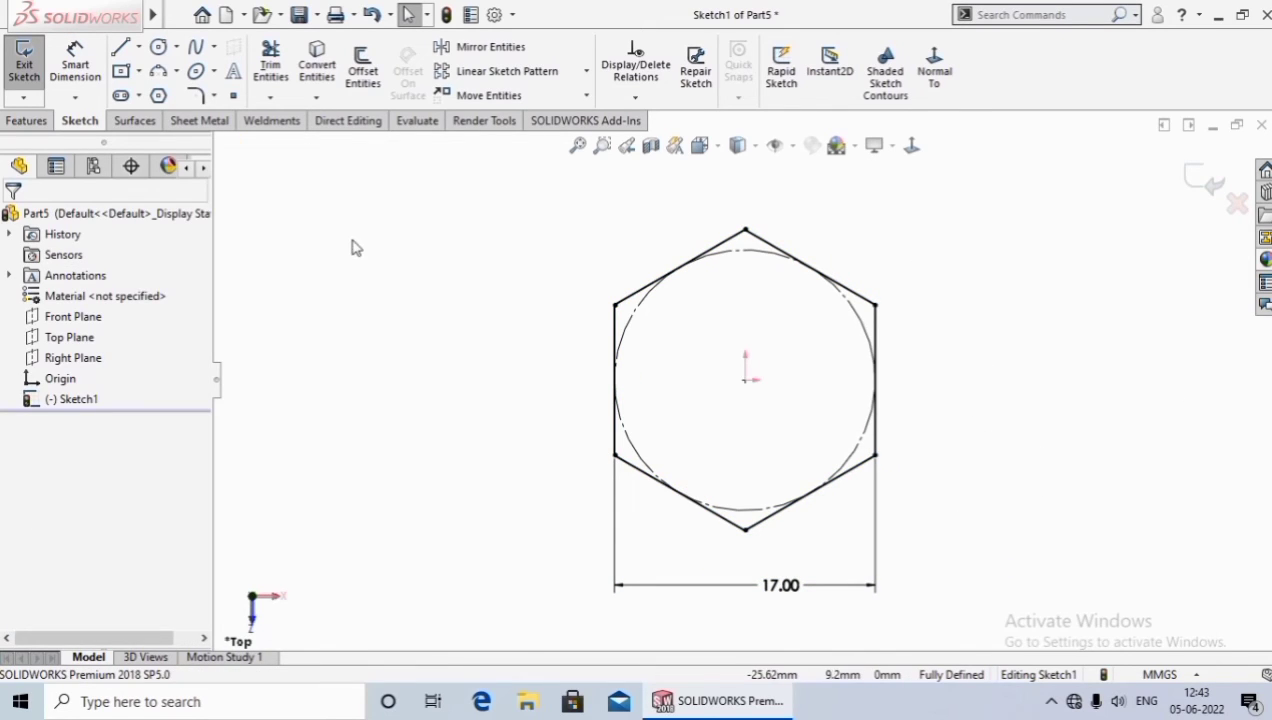
click(30, 120)
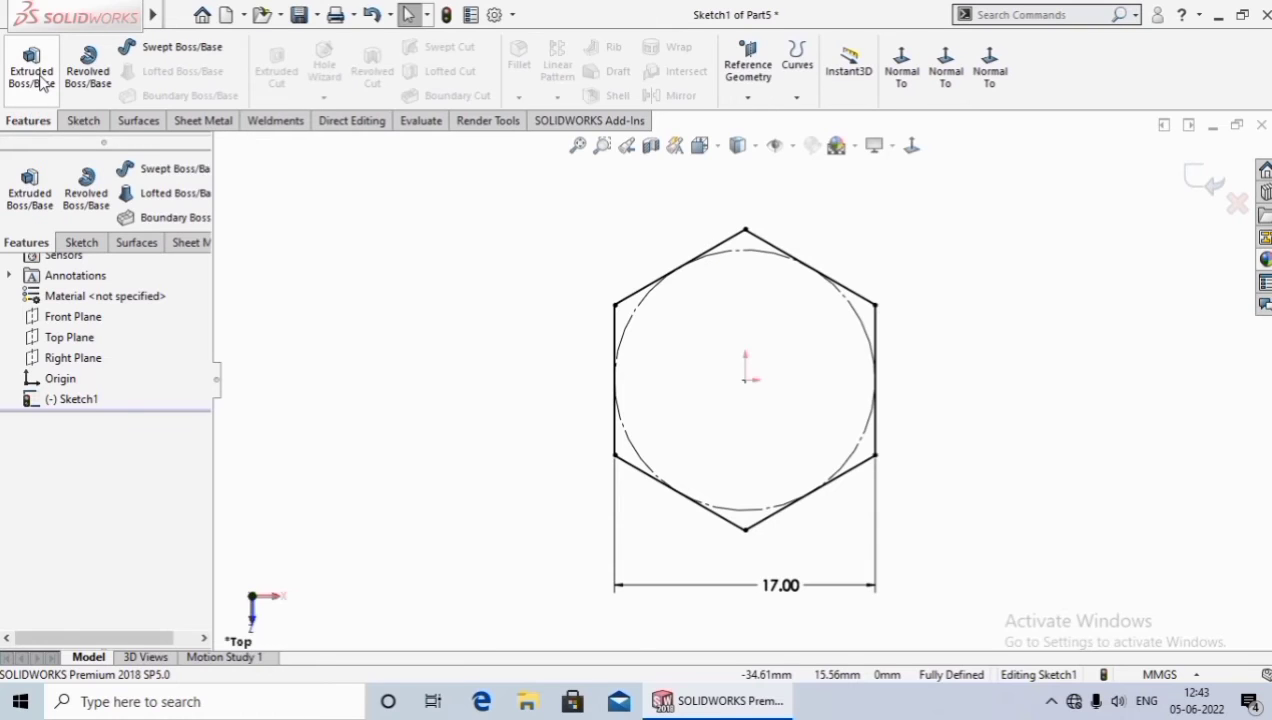
Extrude the hexagon Mid Plane to an 8.00 mm depth as Boss-Extrude1
click(40, 78)
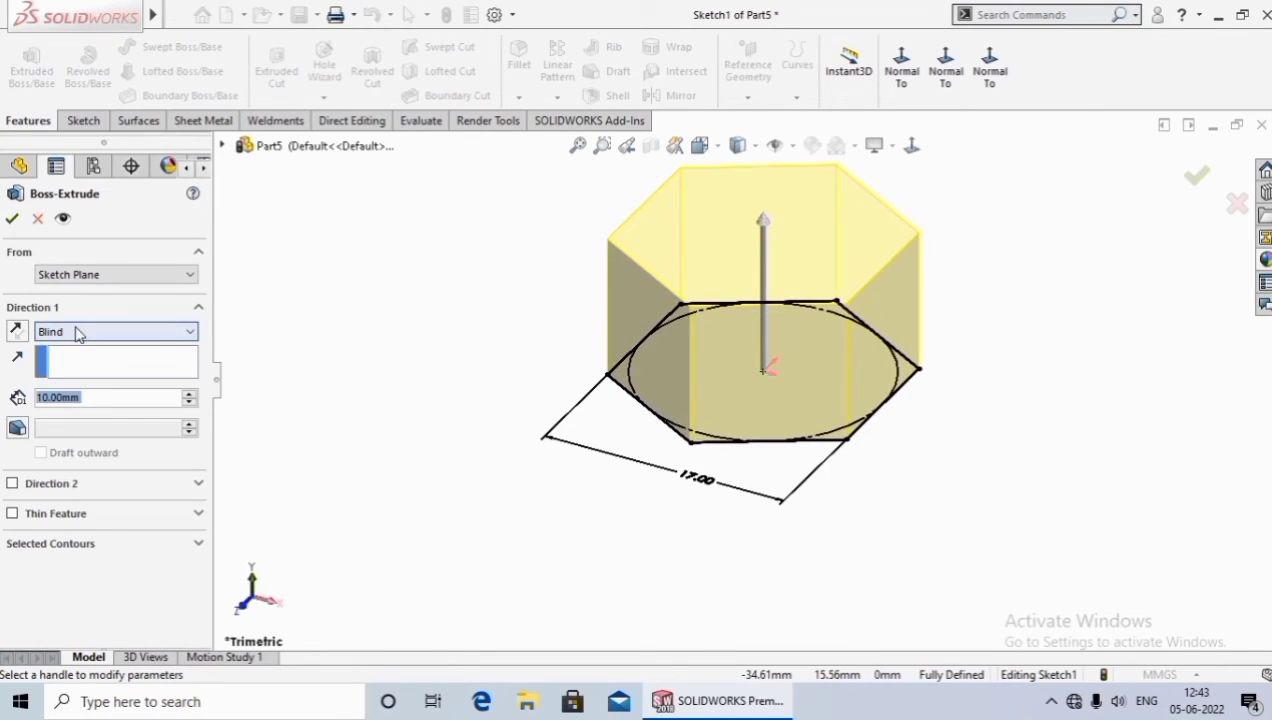
click(78, 332)
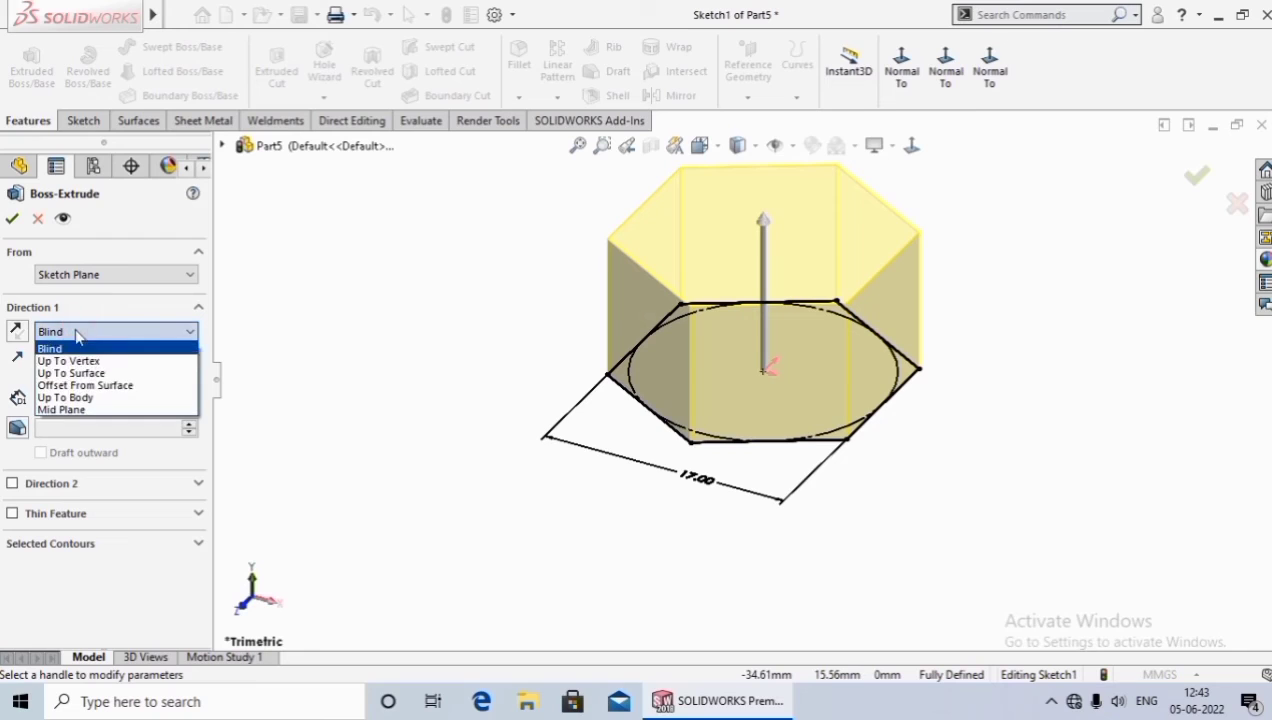
click(76, 411)
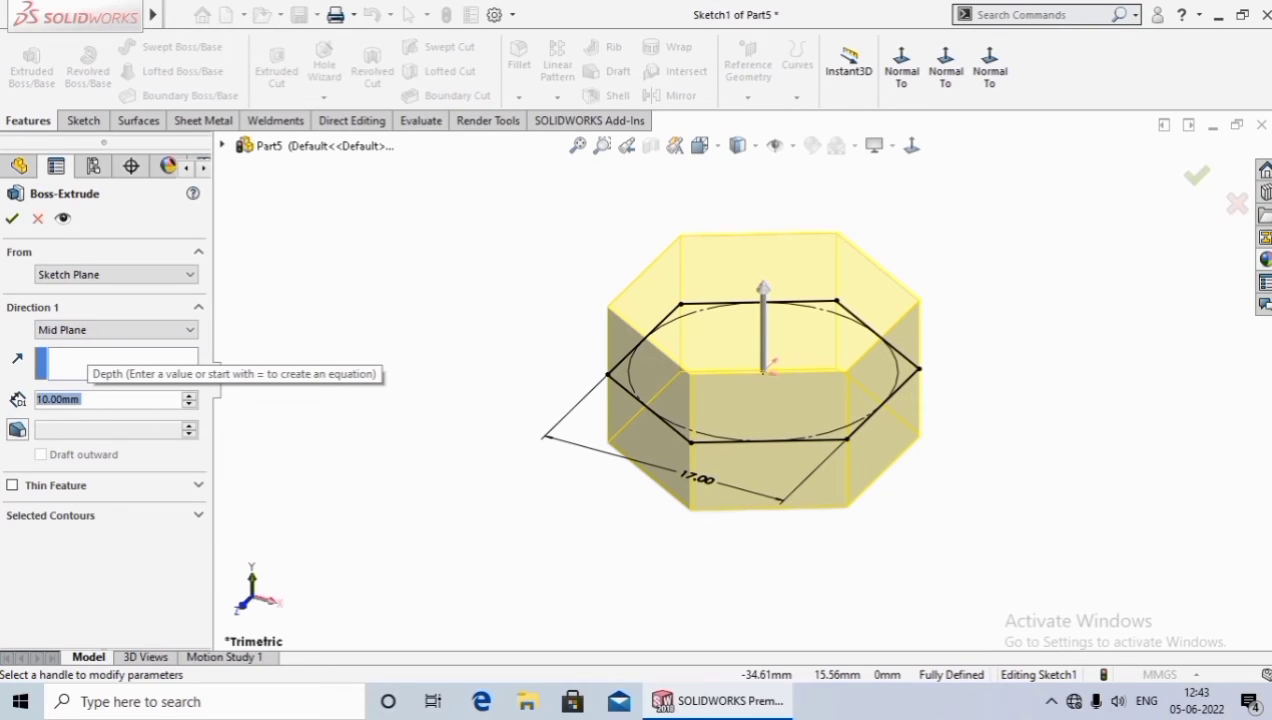
text(8)
key(Return)
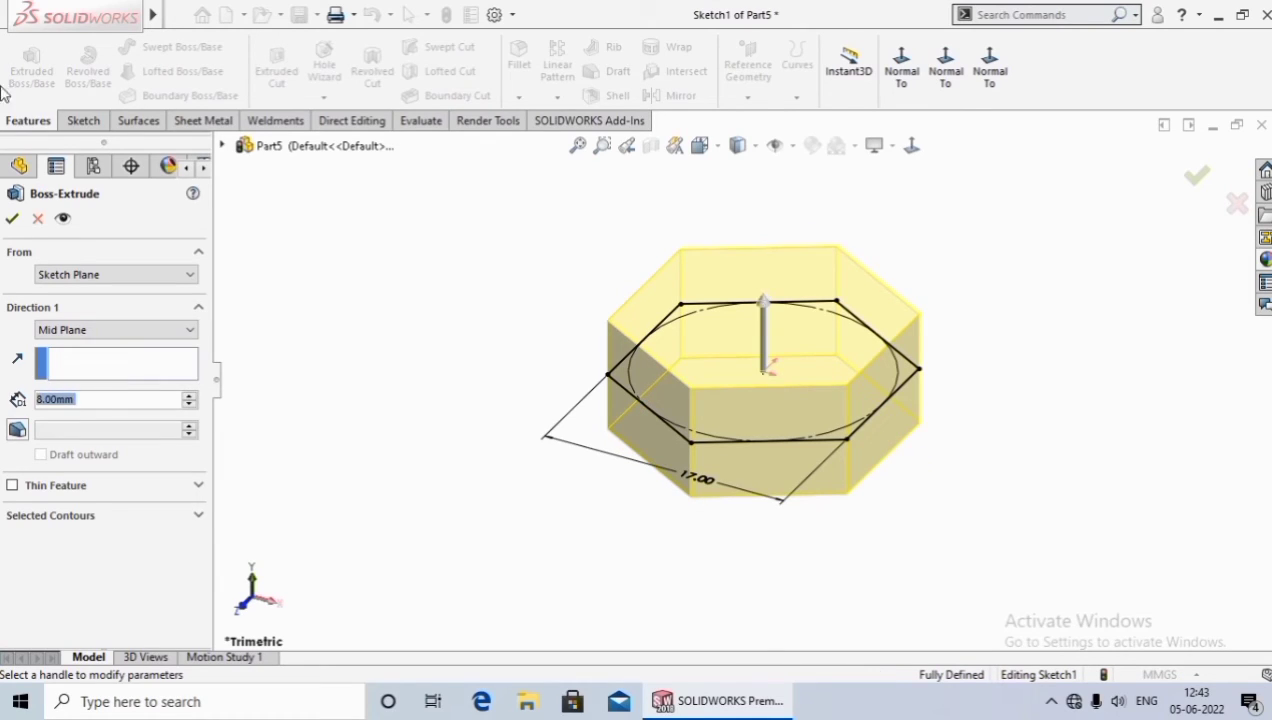
click(12, 219)
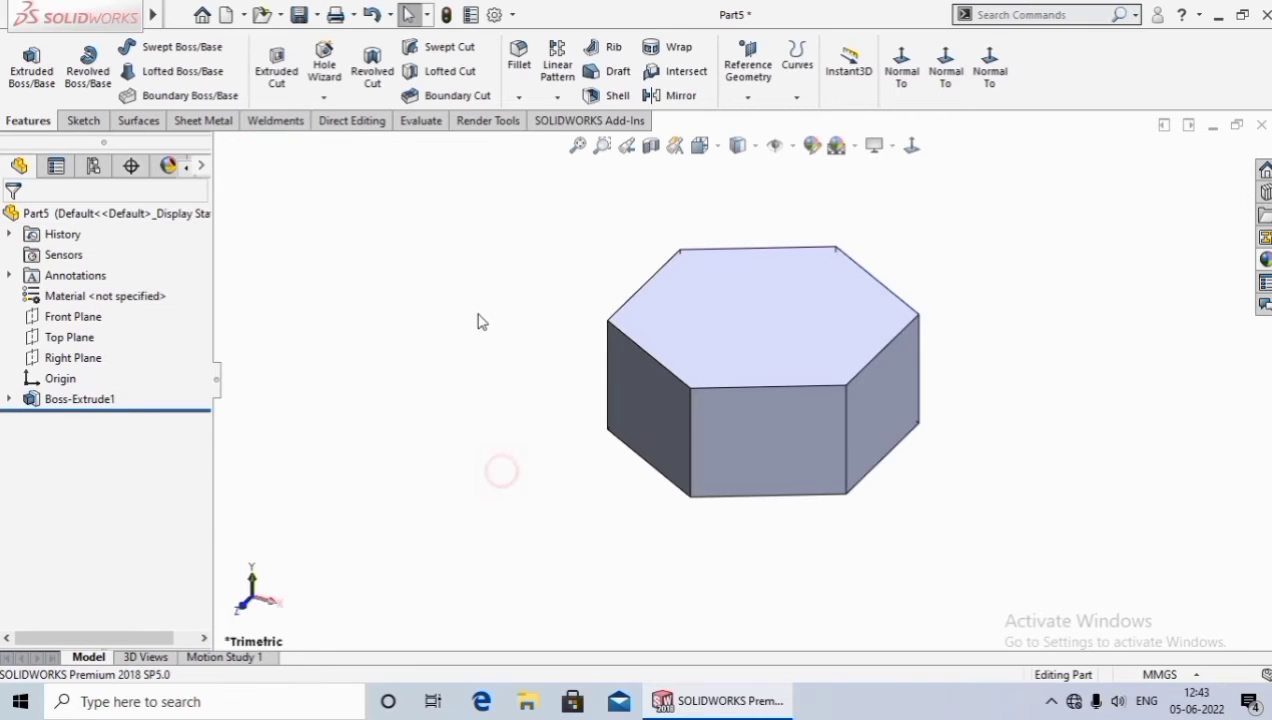
mouse_move(497, 467)
middle_down()
mouse_move(494, 397)
mouse_move(462, 382)
mouse_move(483, 406)
middle_up()
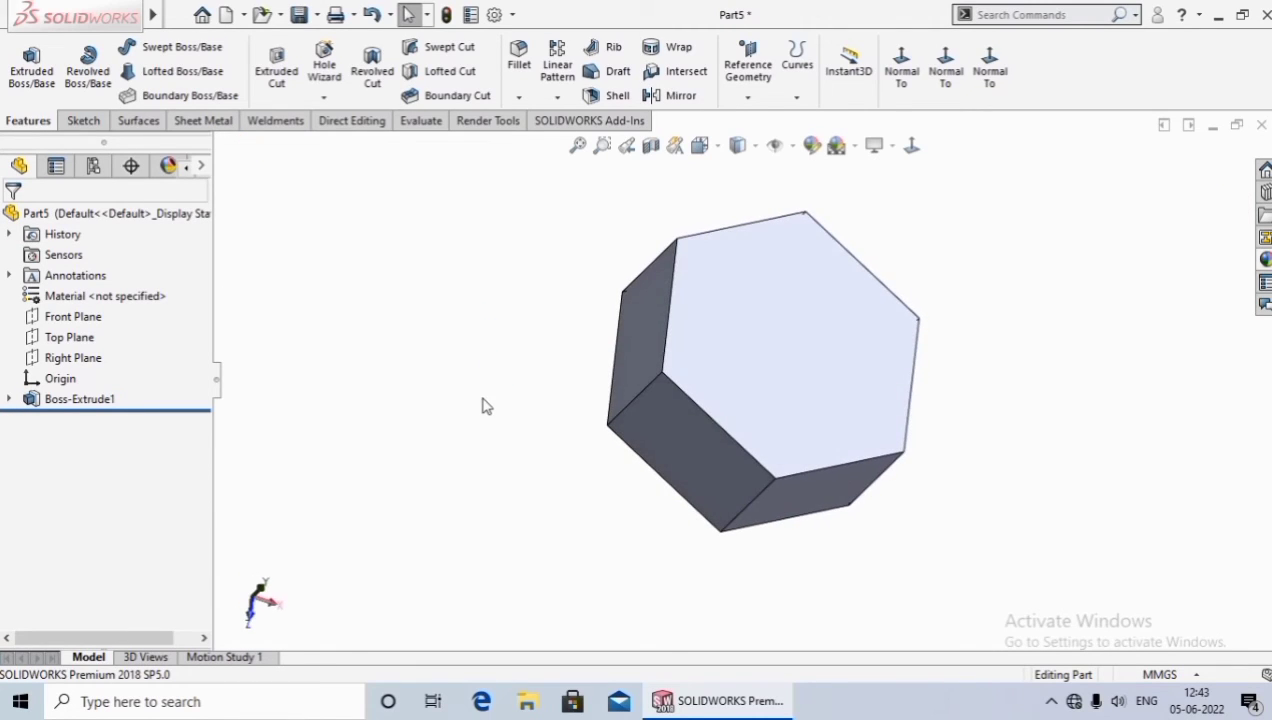
On the top face, sketch a circle at the origin tangent to the hexagon's upper-left edge
click(769, 315)
click(852, 262)
click(910, 148)
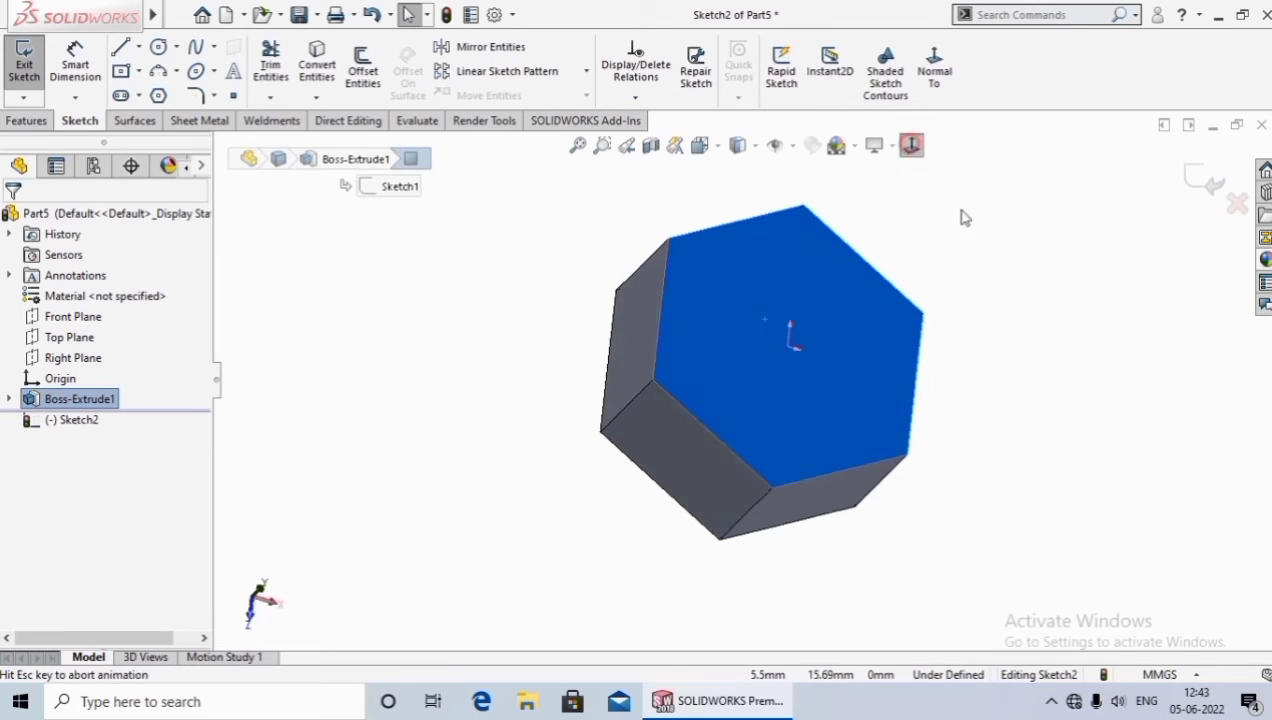
click(158, 47)
click(745, 378)
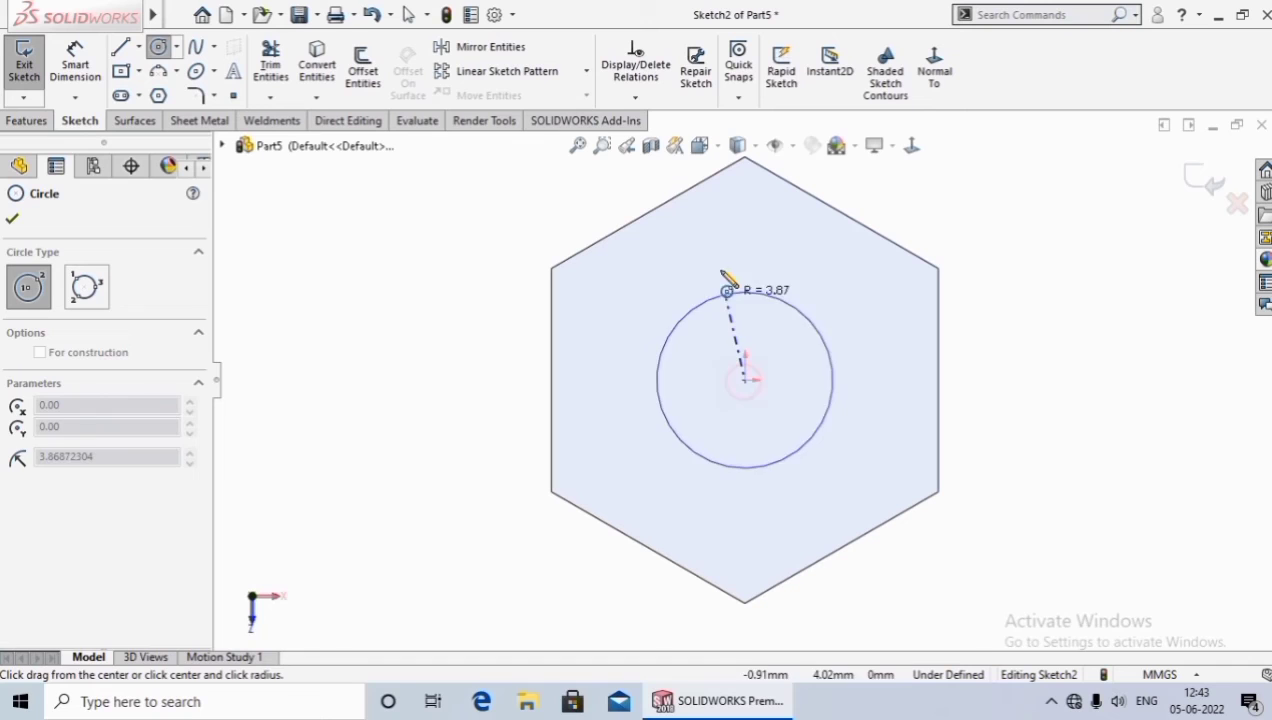
click(685, 212)
right_click(685, 212)
click(692, 222)
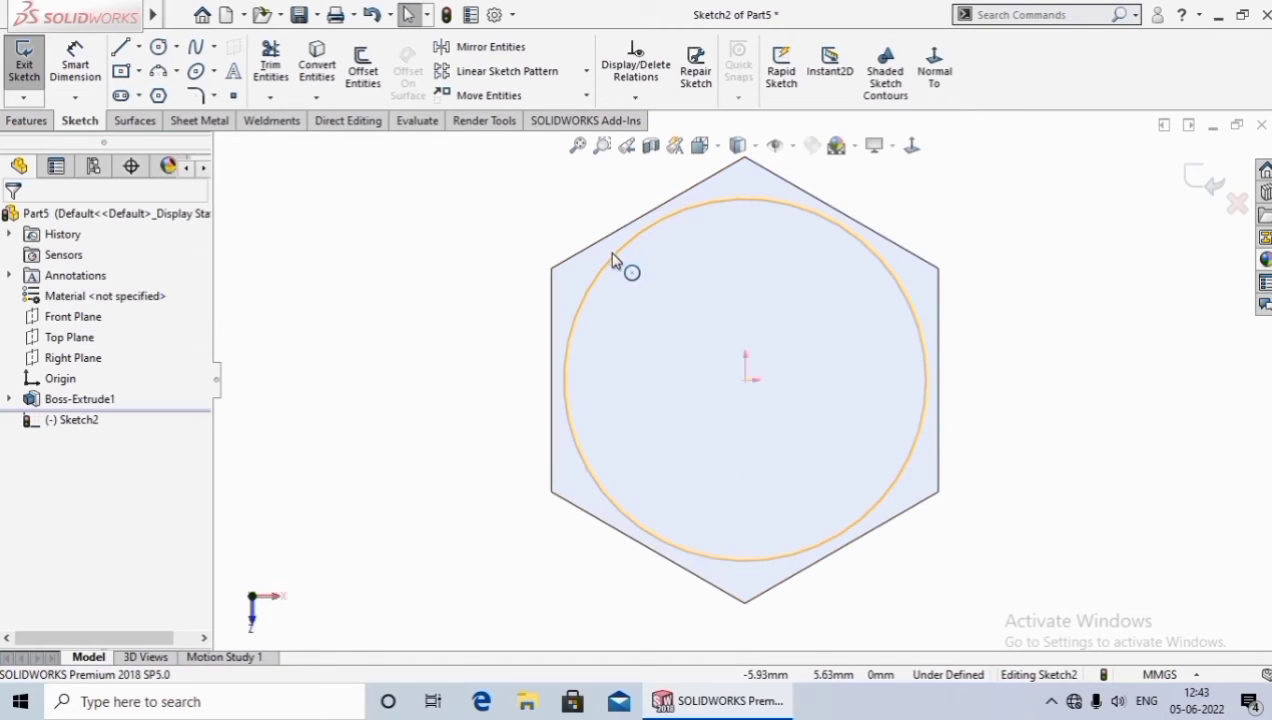
click(608, 251)
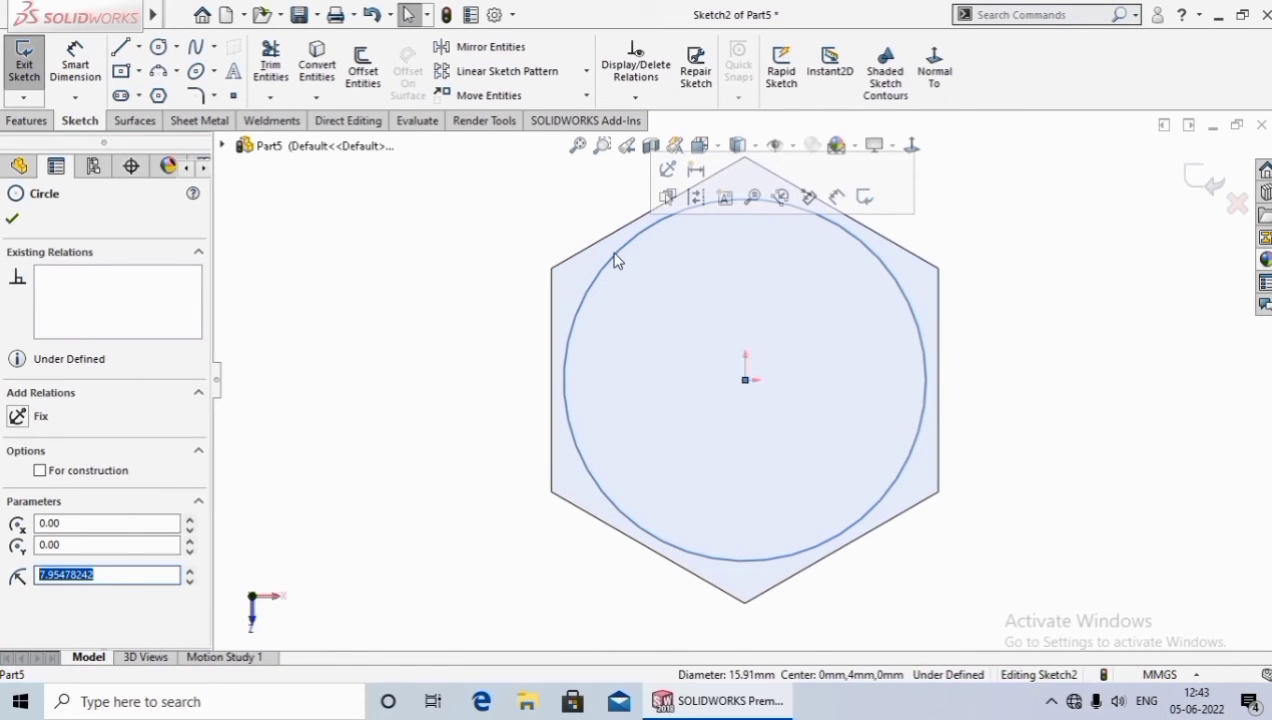
ctrl+click(614, 236)
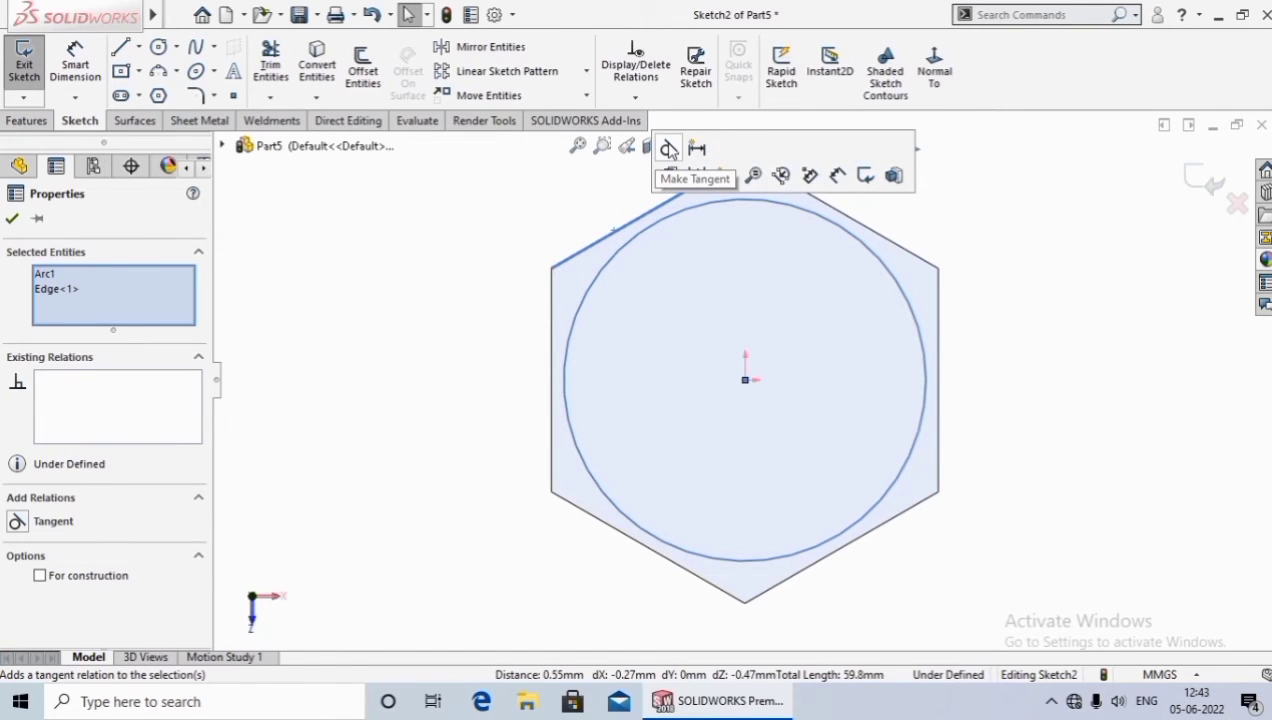
click(669, 148)
click(389, 329)
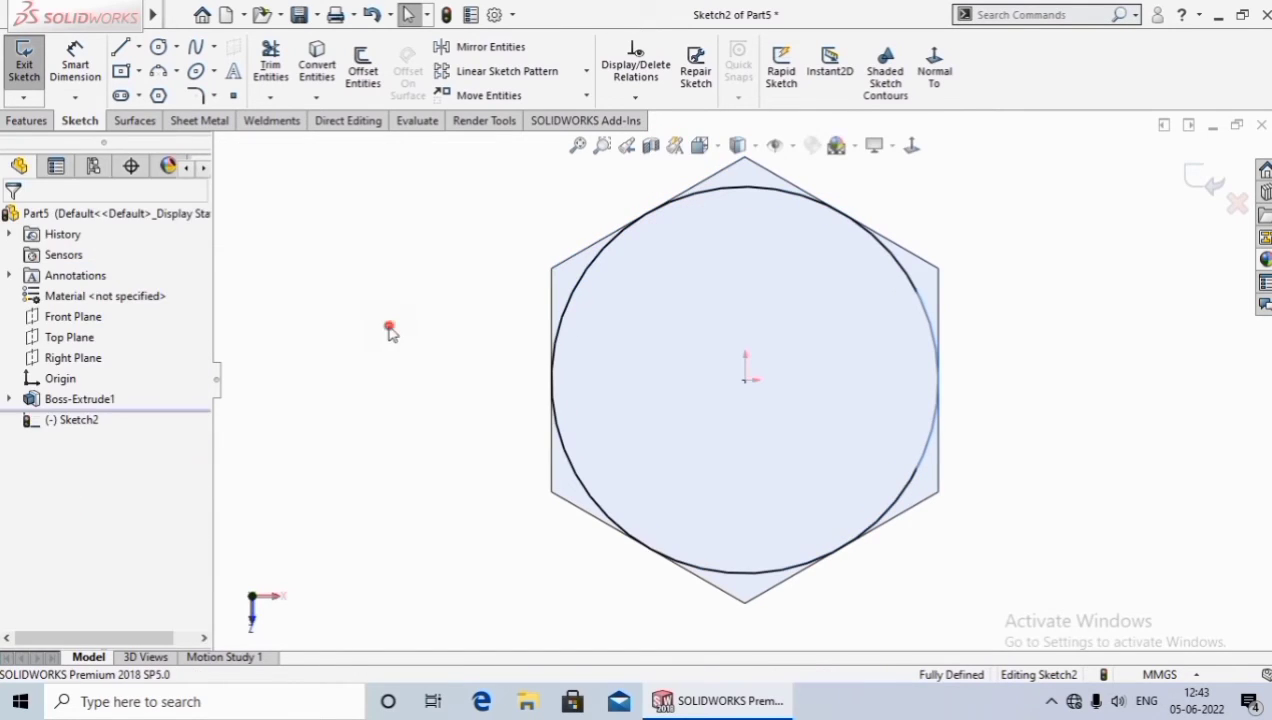
Cut-extrude the circle 8 mm blind, flipped to the outside with a 45° draft, chamfering the corners
click(28, 120)
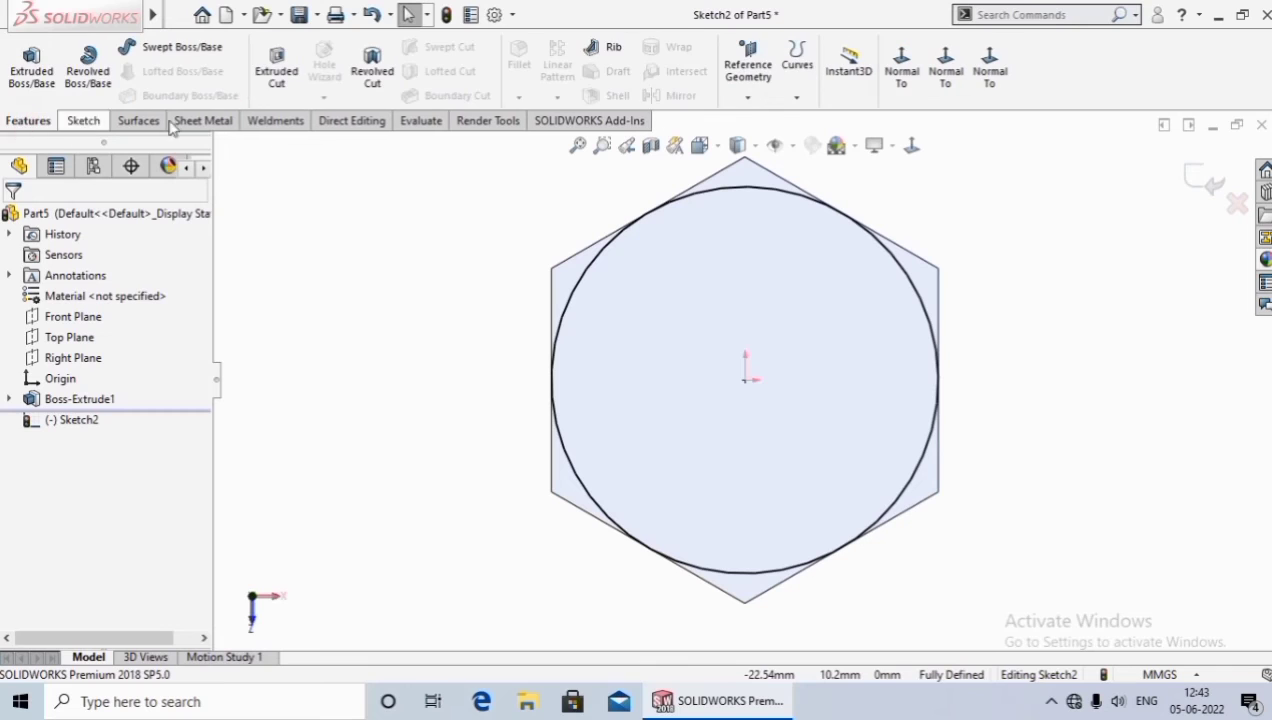
click(276, 72)
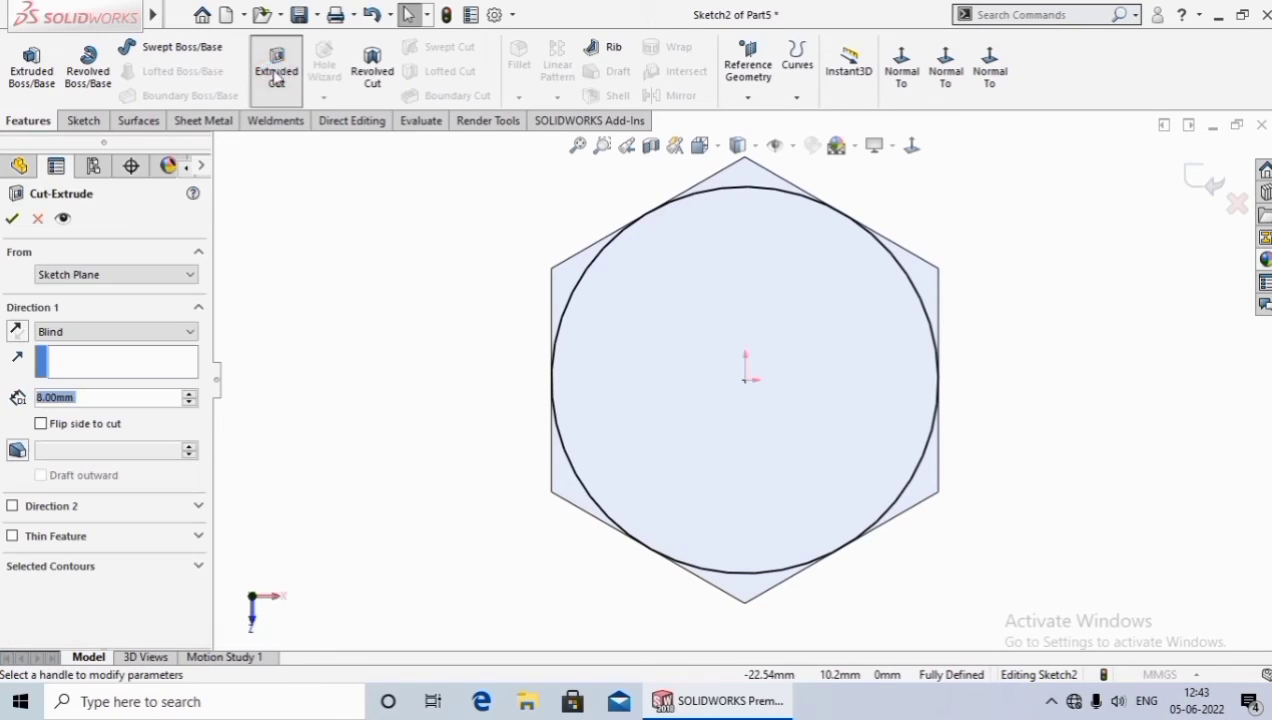
click(41, 424)
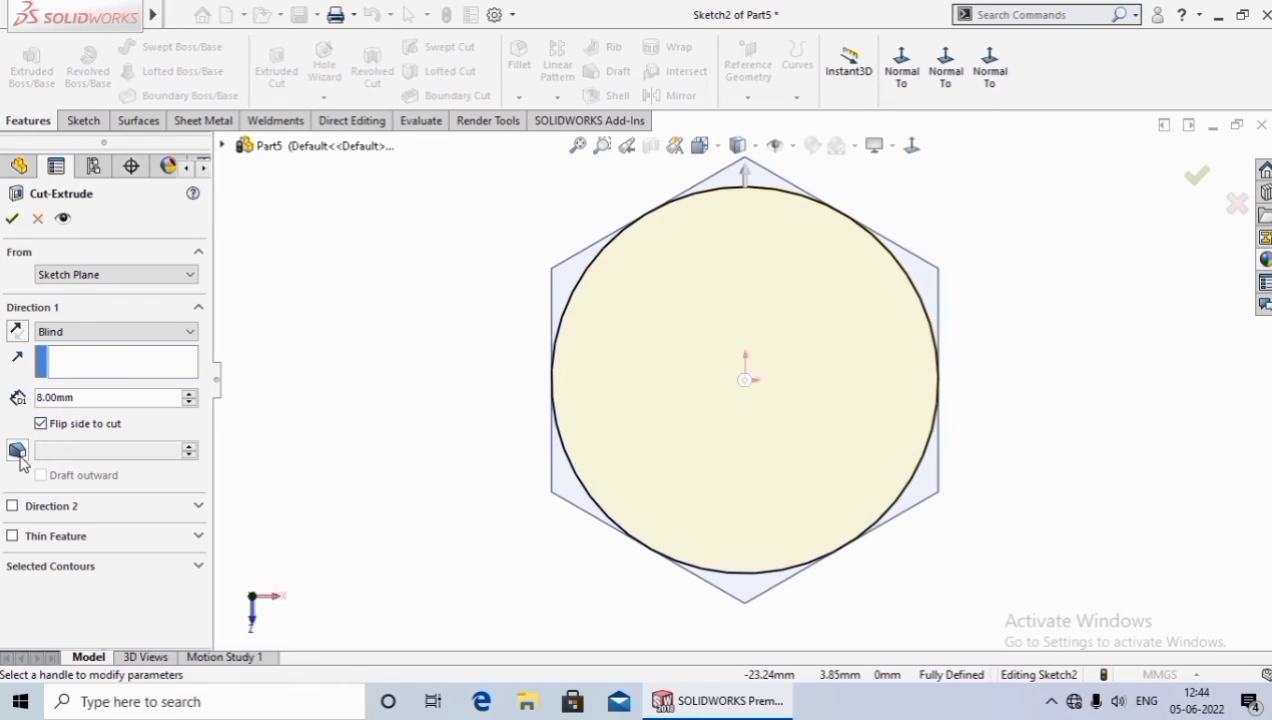
click(20, 451)
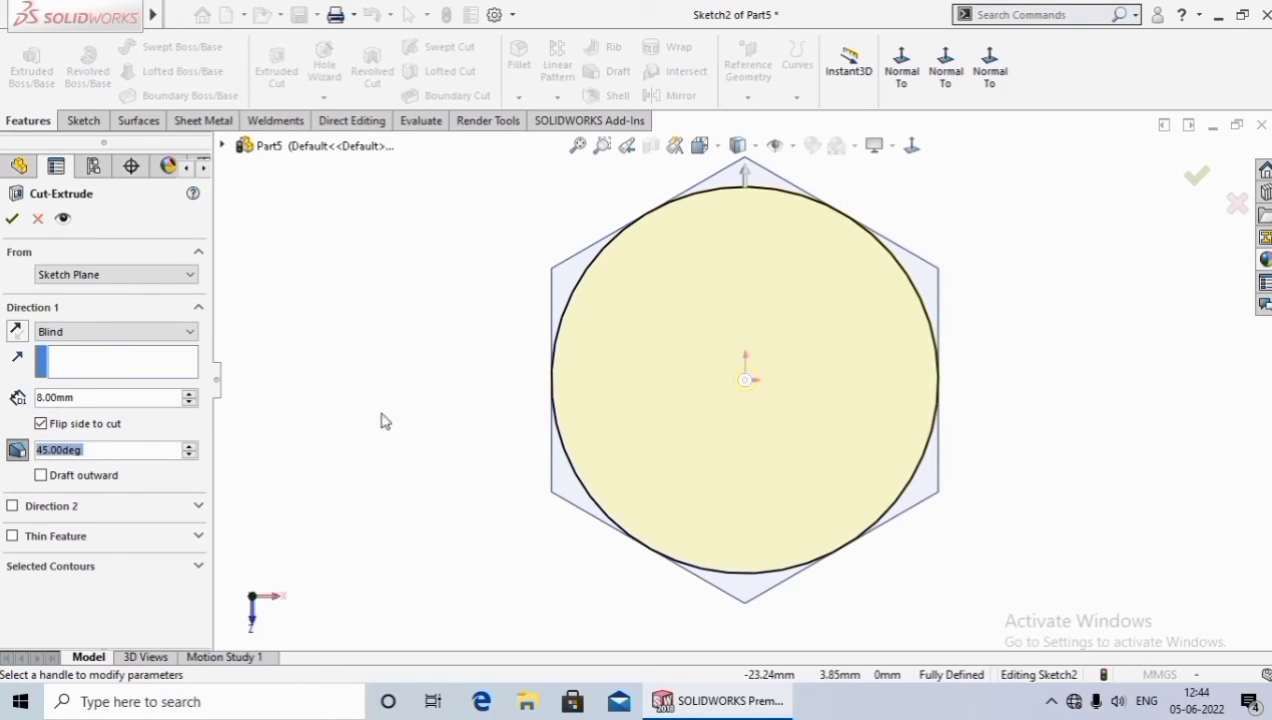
click(12, 218)
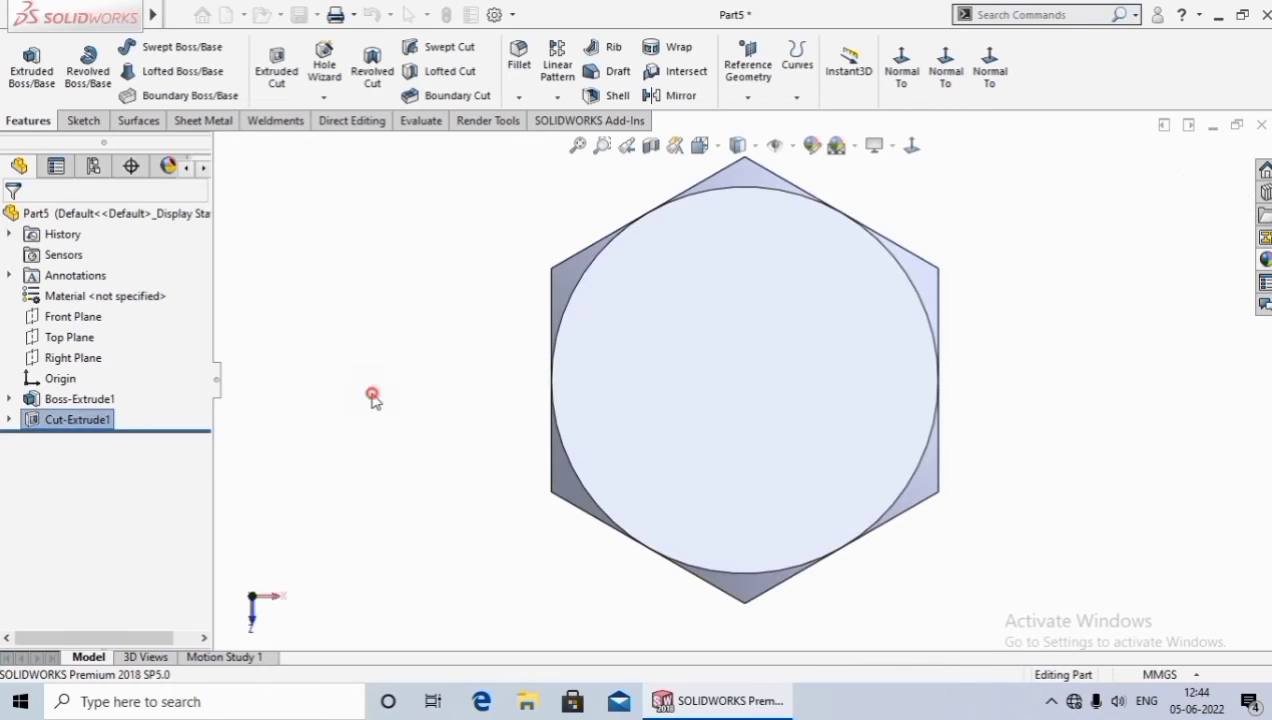
middle_drag(372, 398, 408, 389)
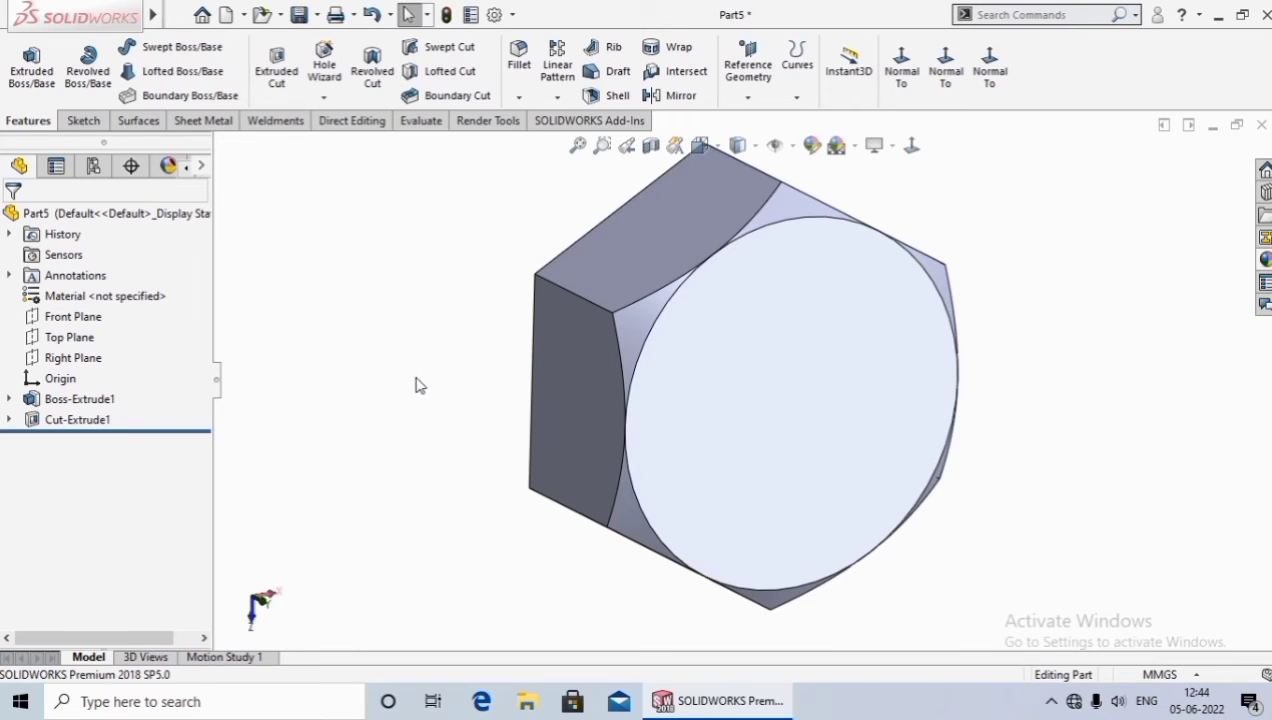
middle_drag(420, 385, 449, 396)
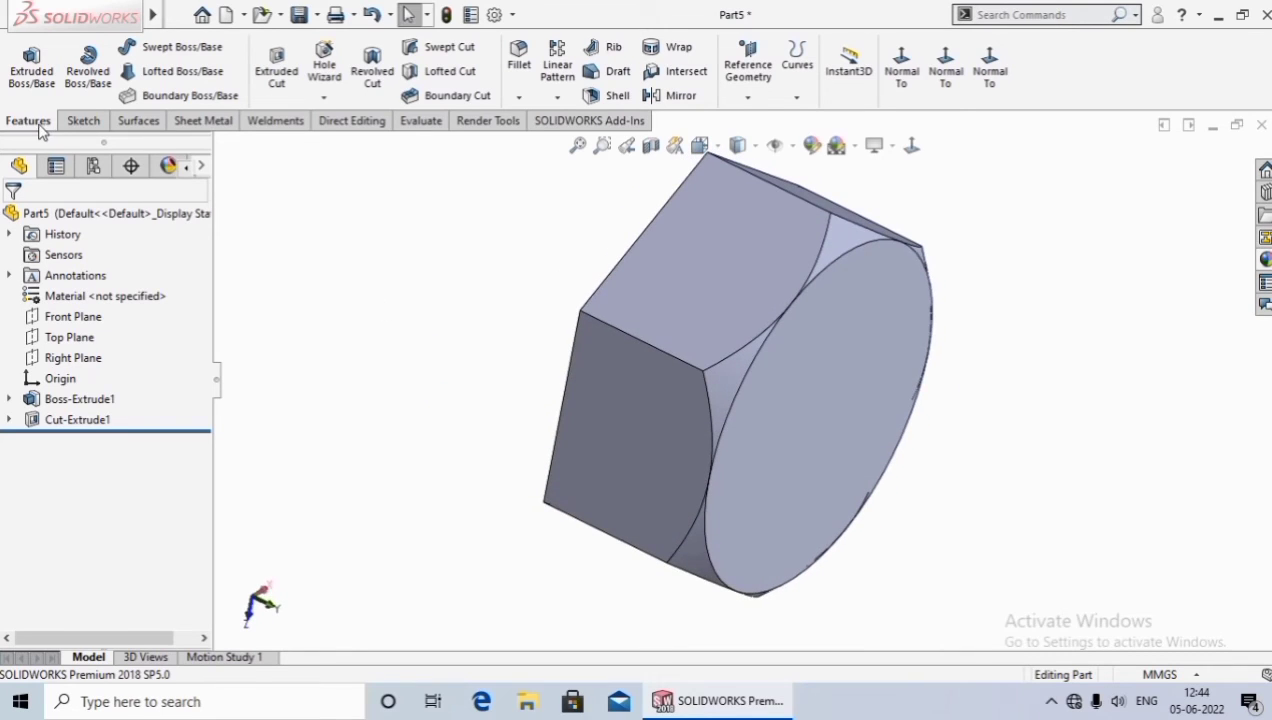
Mirror Cut-Extrude1 about the Top Plane to chamfer the opposite face
click(674, 95)
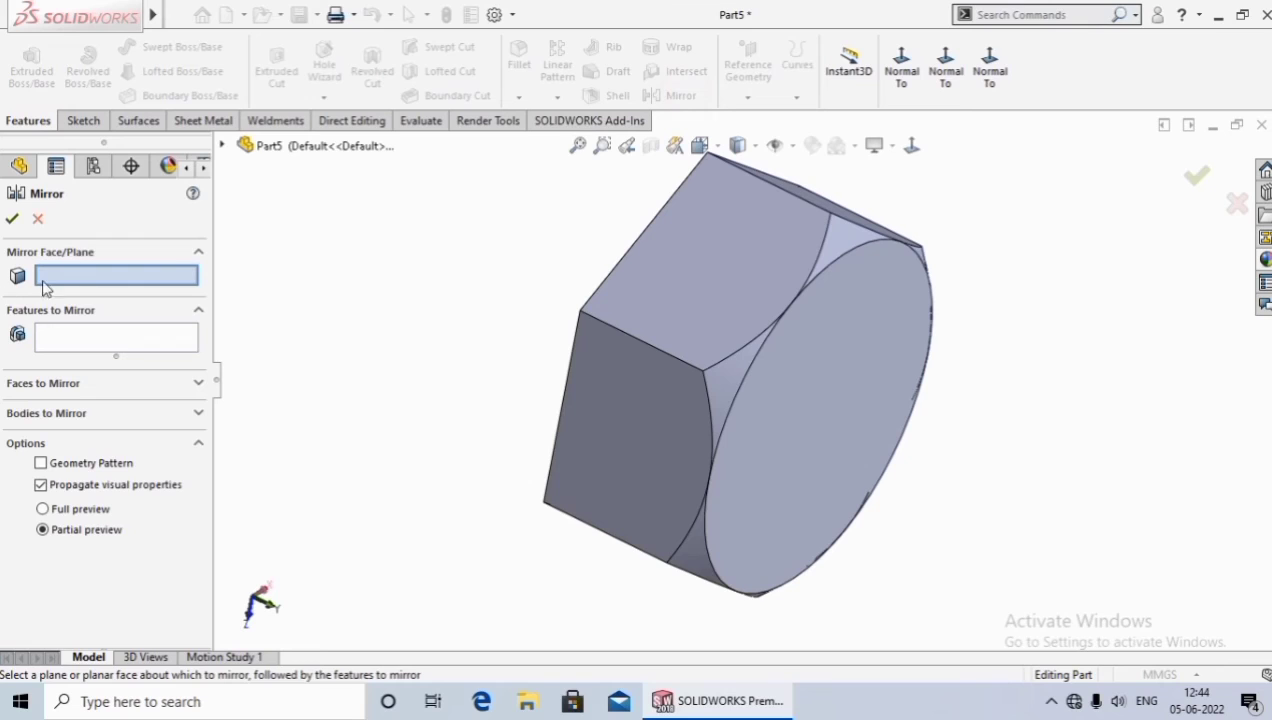
click(223, 145)
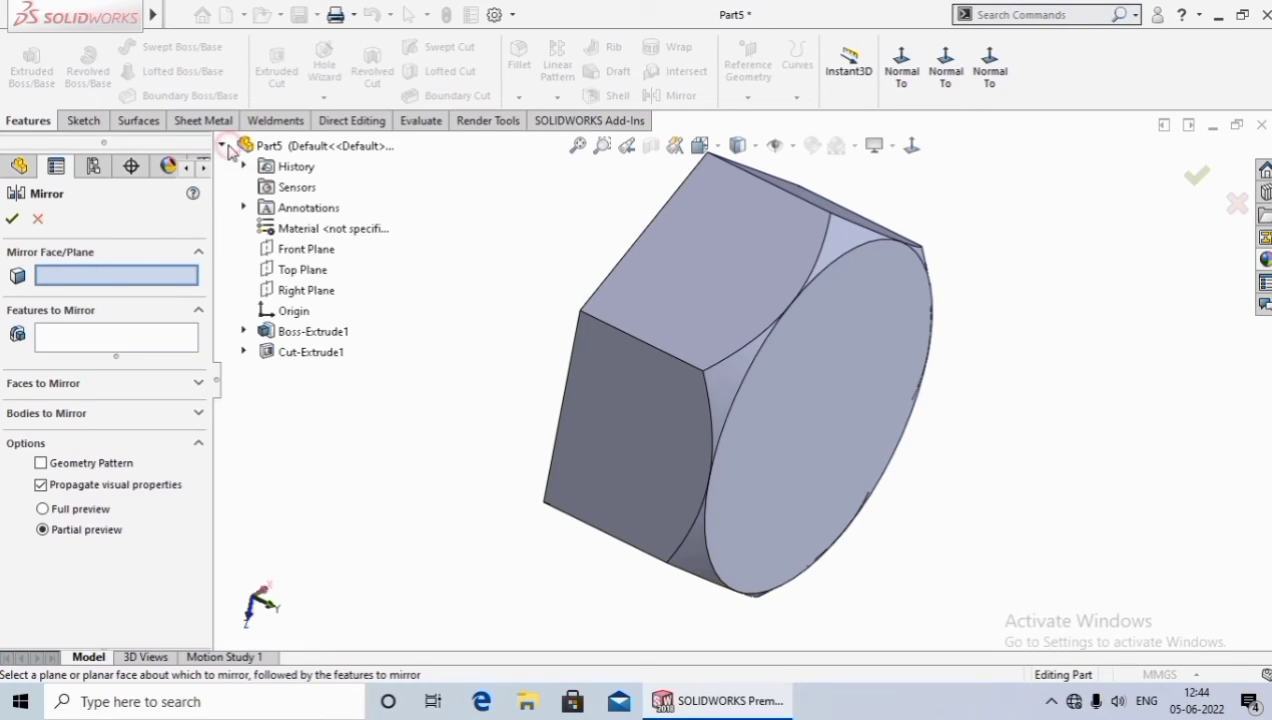
click(300, 269)
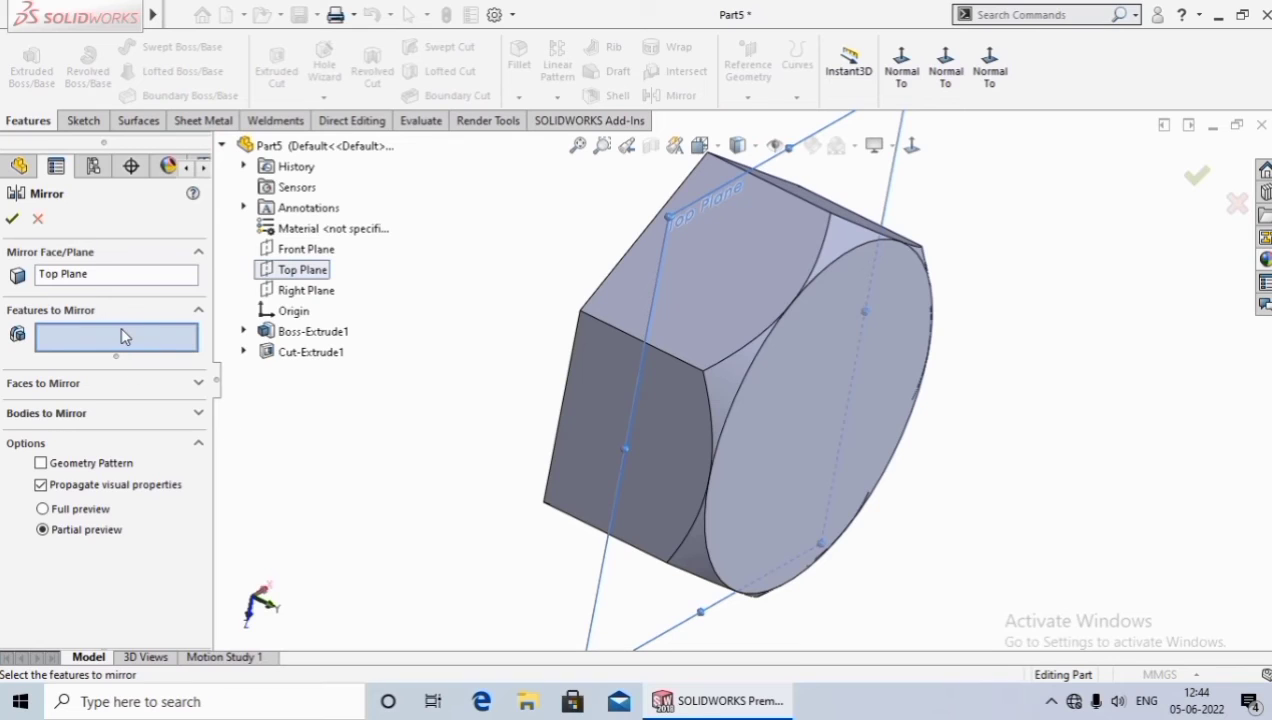
click(334, 355)
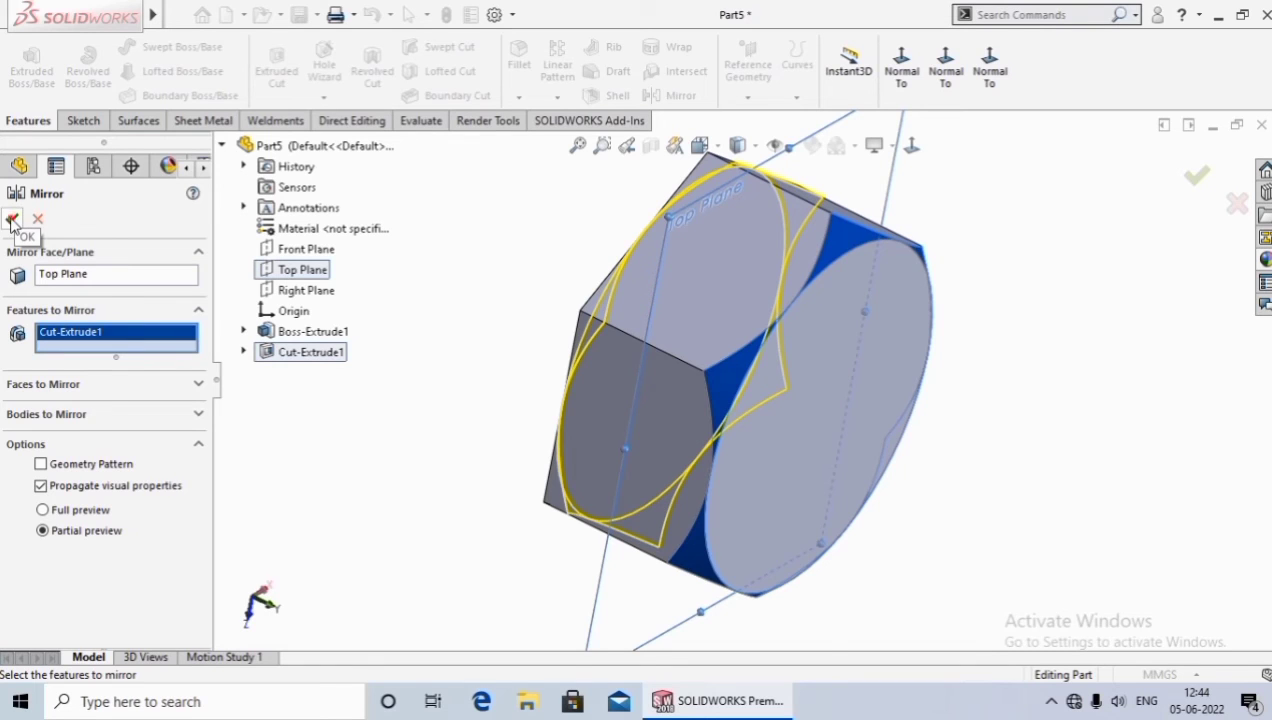
click(12, 222)
mouse_move(412, 482)
middle_down()
mouse_move(574, 514)
mouse_move(397, 417)
mouse_move(434, 488)
mouse_move(411, 450)
middle_up()
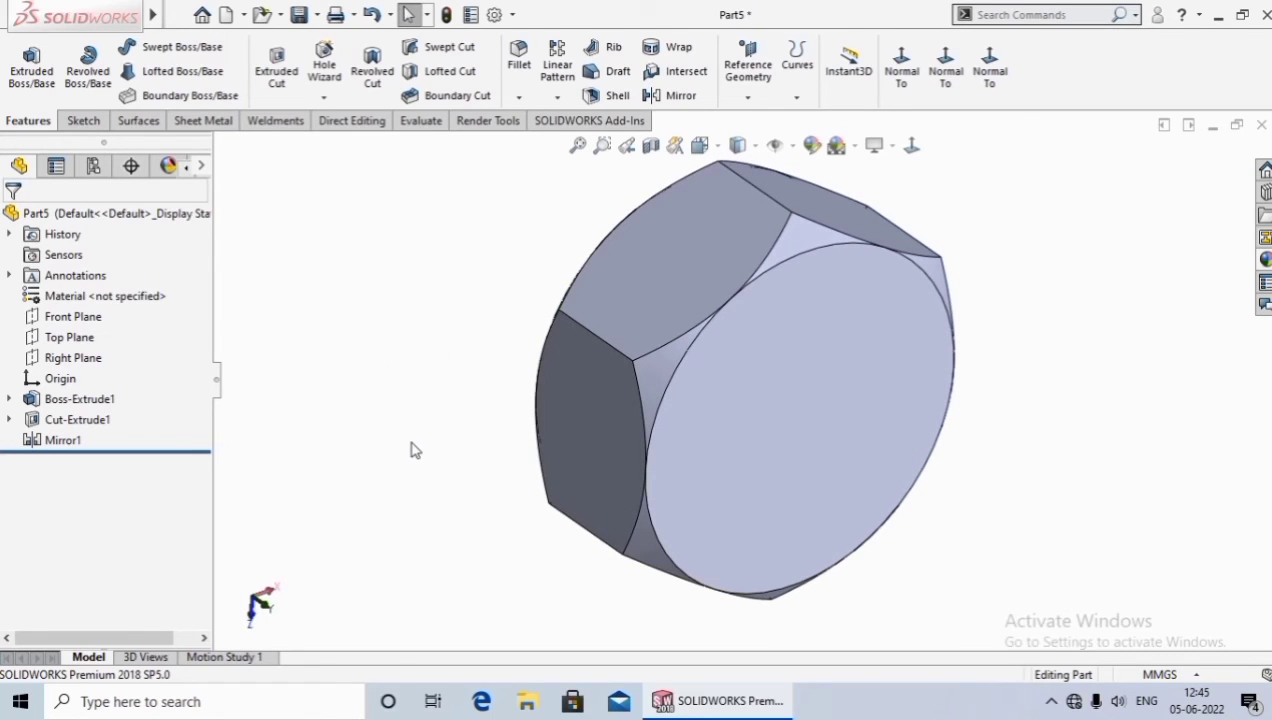
Sketch a circle centred on the origin on the nut's end face
click(817, 432)
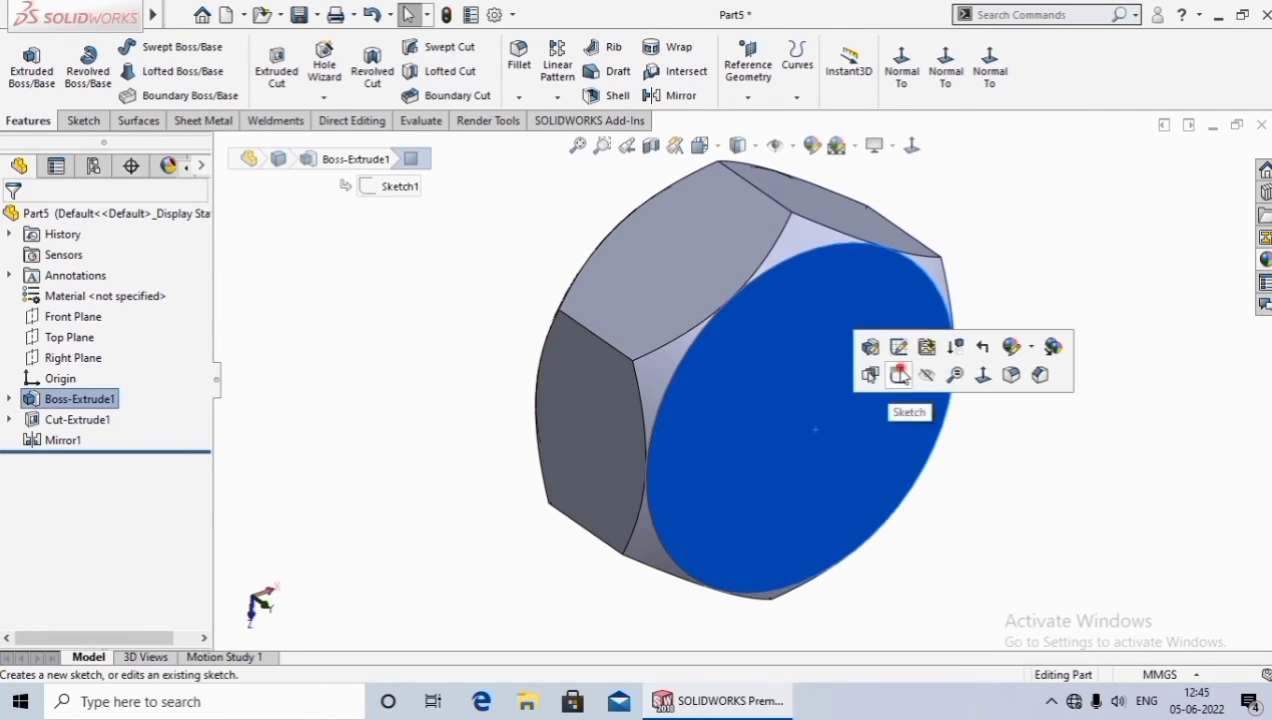
click(900, 375)
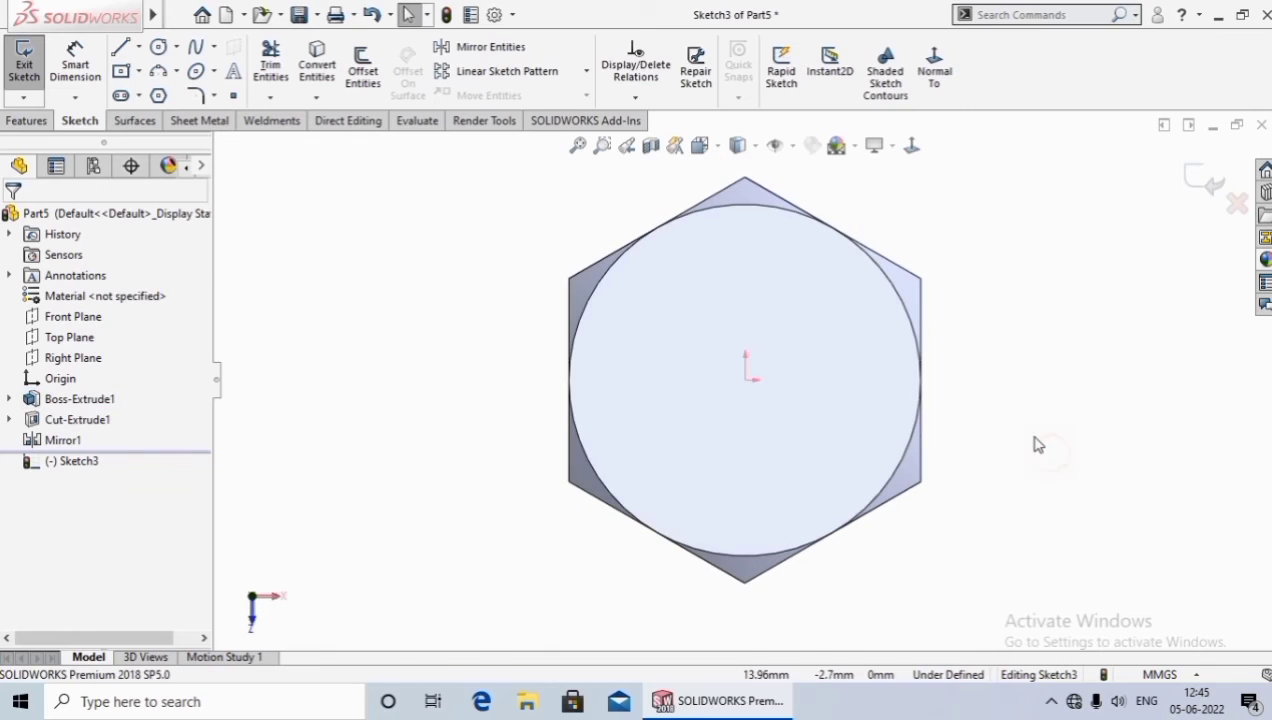
click(158, 47)
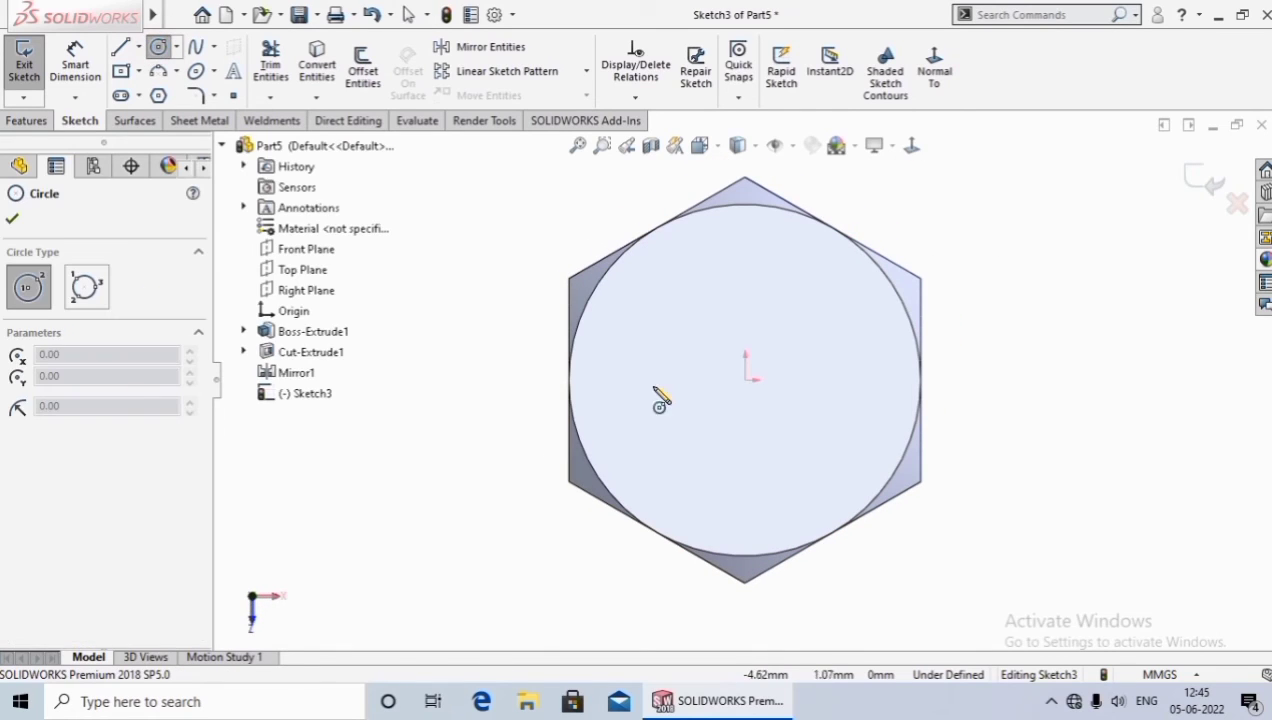
click(745, 380)
click(735, 297)
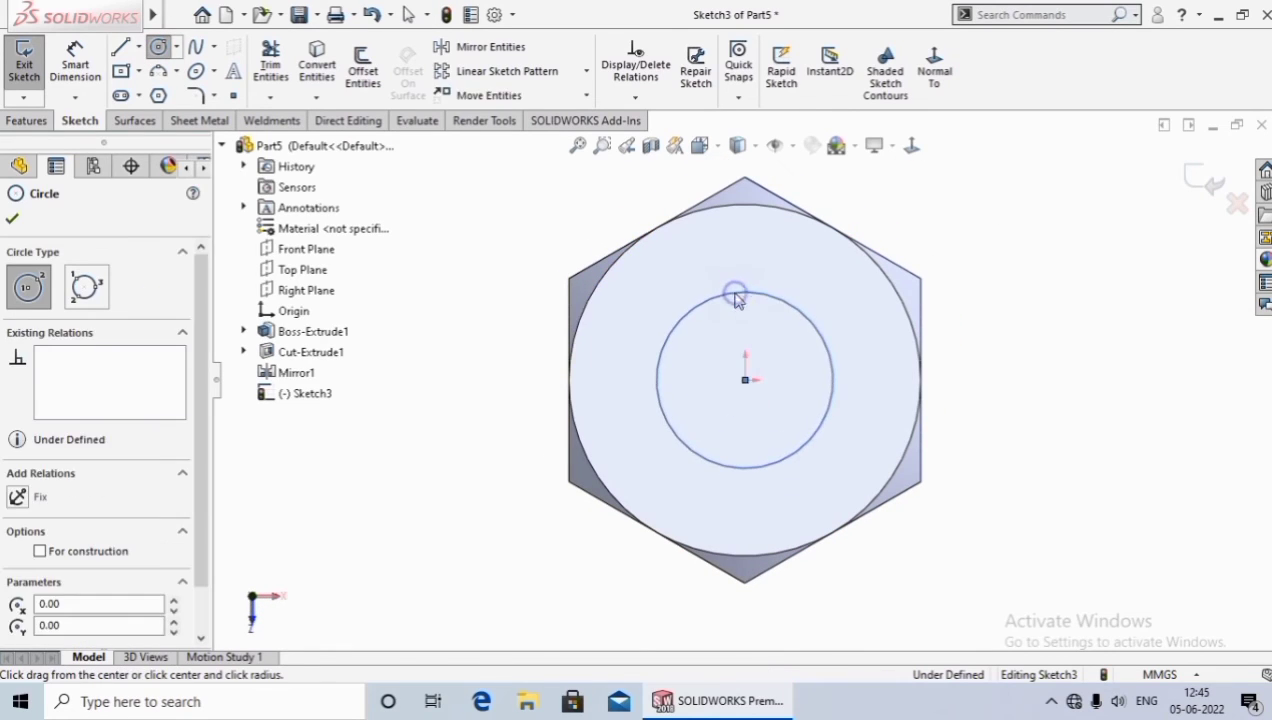
right_click(738, 300)
click(781, 304)
Dimension the circle to a 10 mm diameter
right_drag(1045, 545, 950, 264)
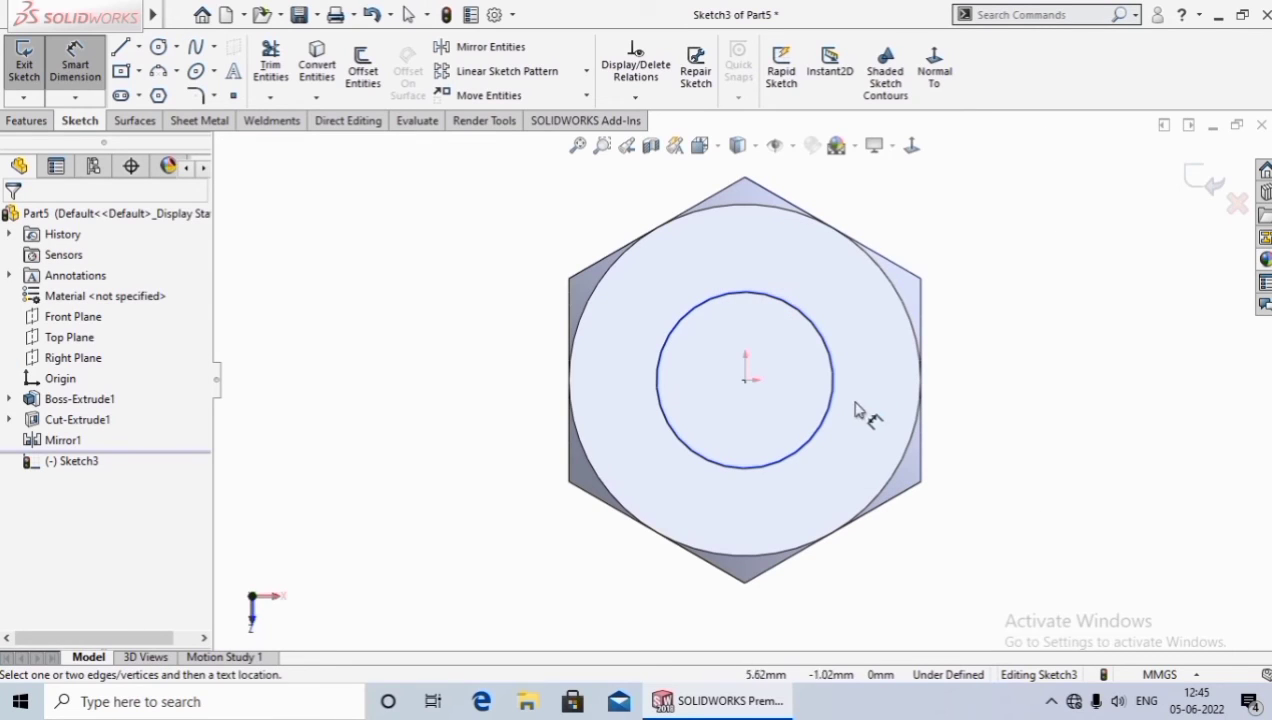
click(838, 402)
click(1030, 390)
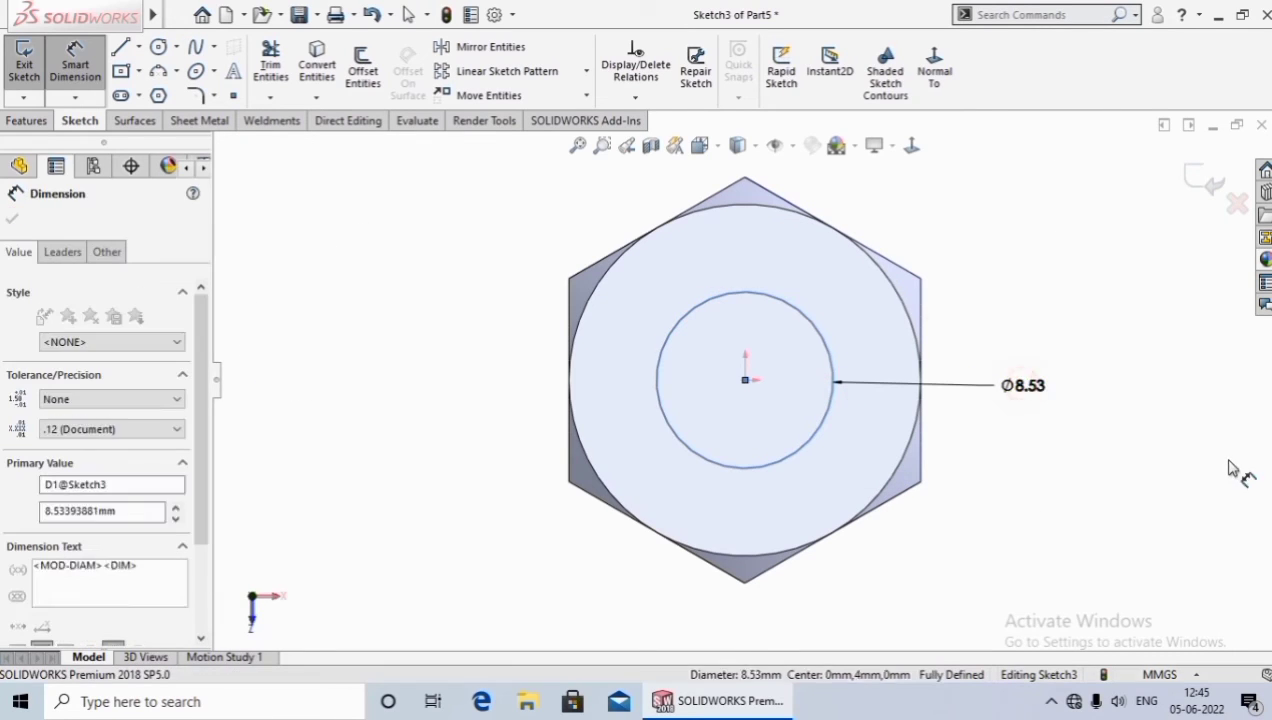
text(10)
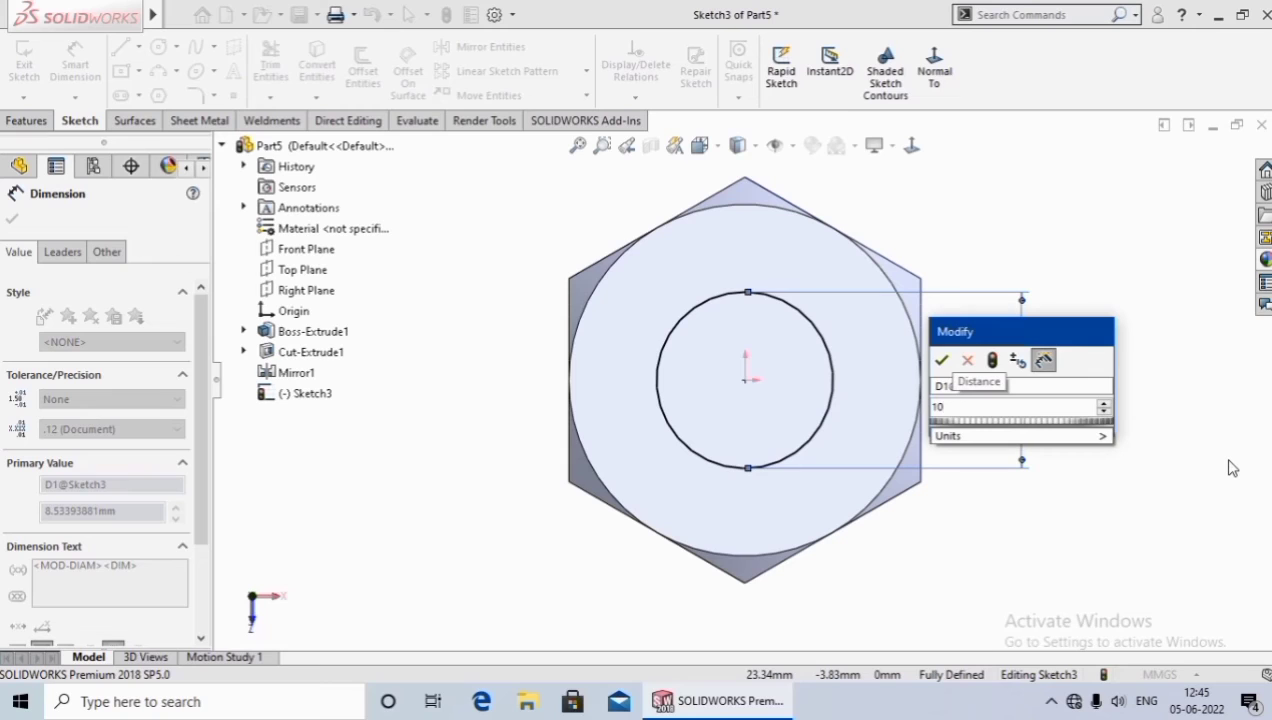
key(Return)
click(1139, 539)
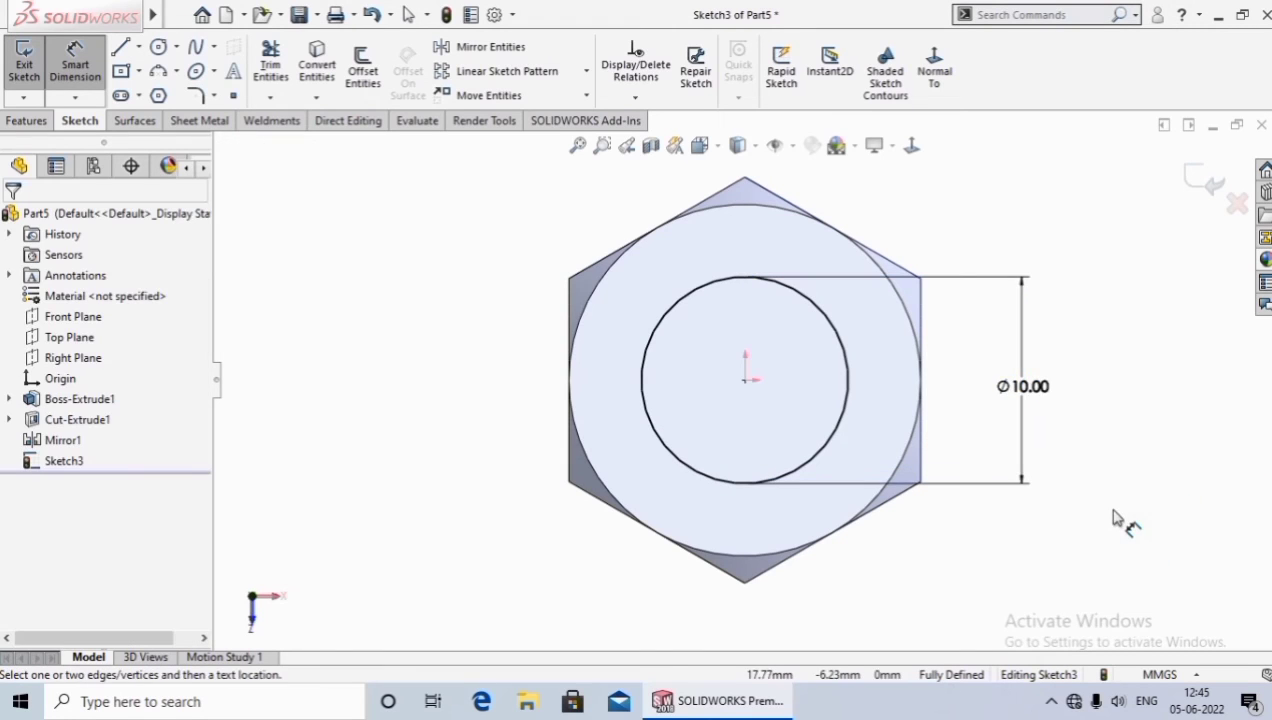
key(f)
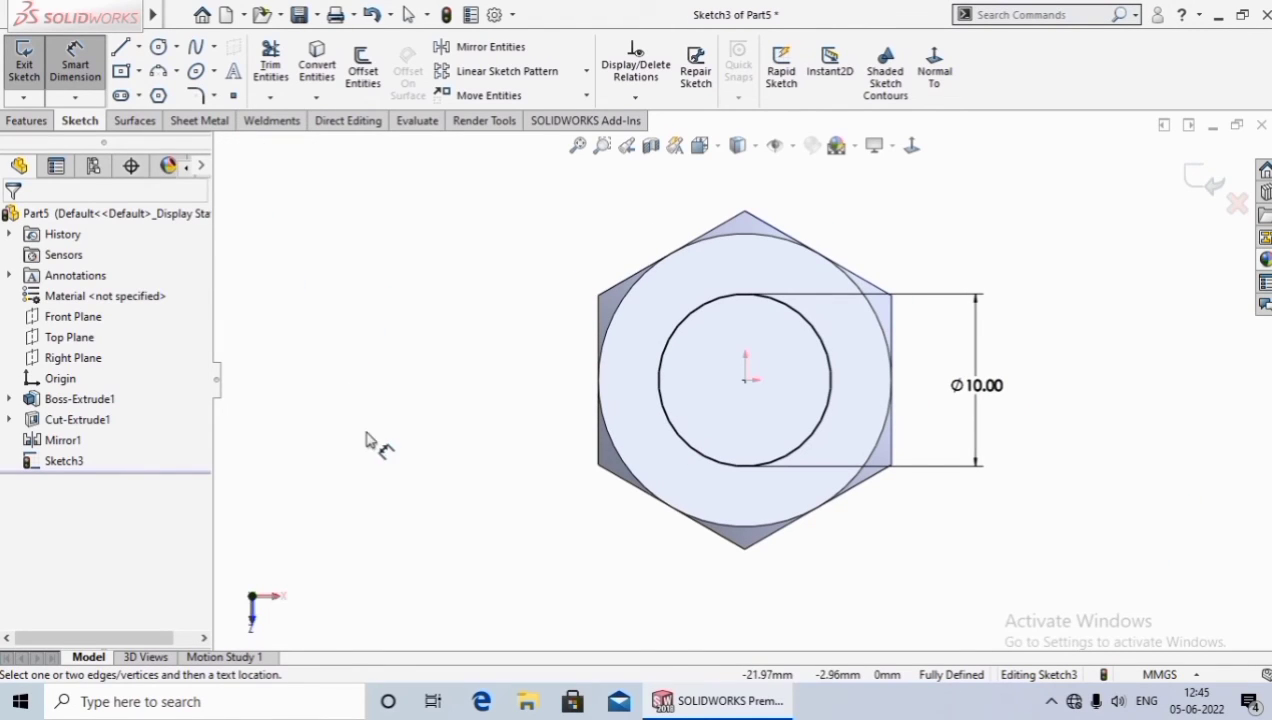
key(Escape)
Extruded-cut the 10 mm circle Through All to bore the hole through the nut
click(28, 120)
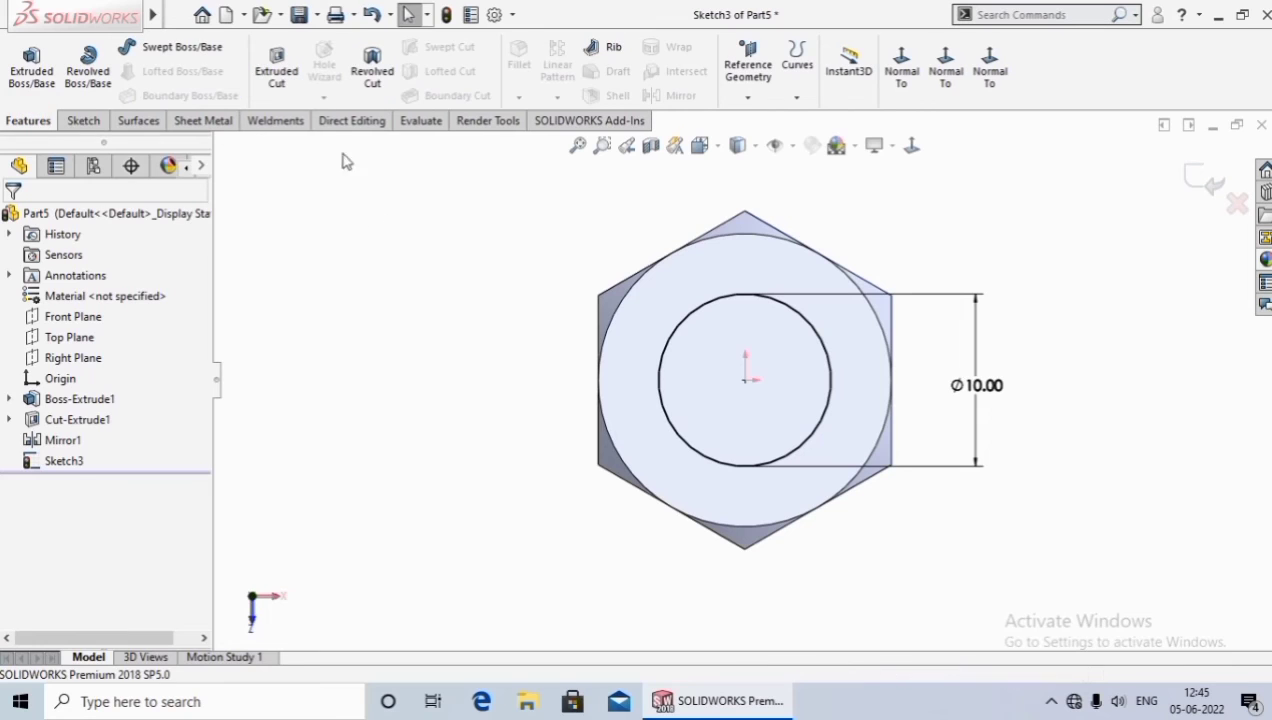
click(276, 79)
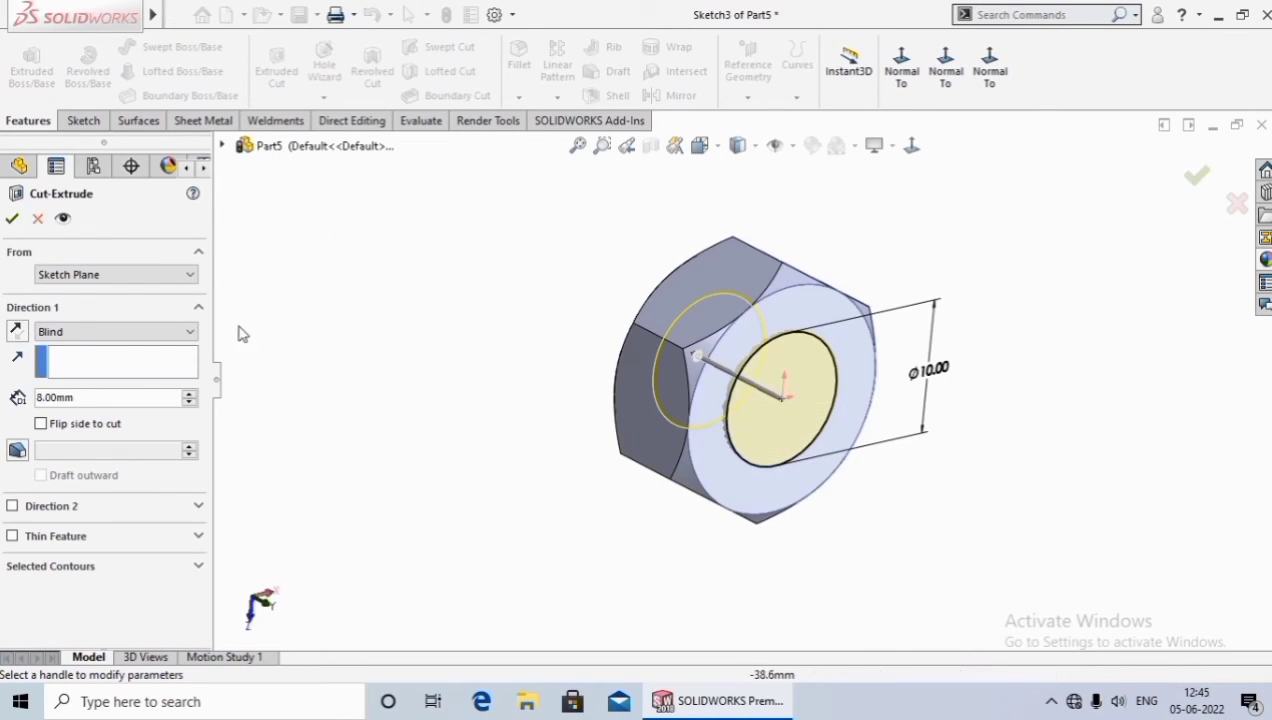
click(141, 335)
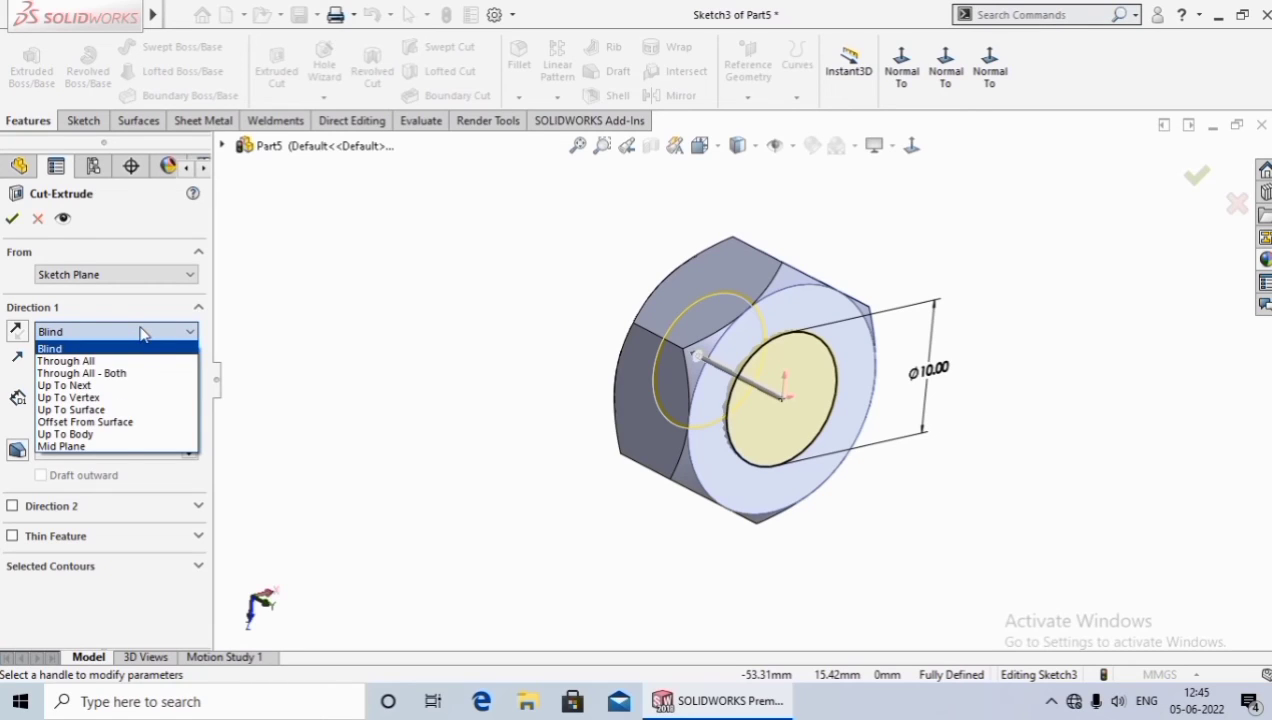
click(108, 361)
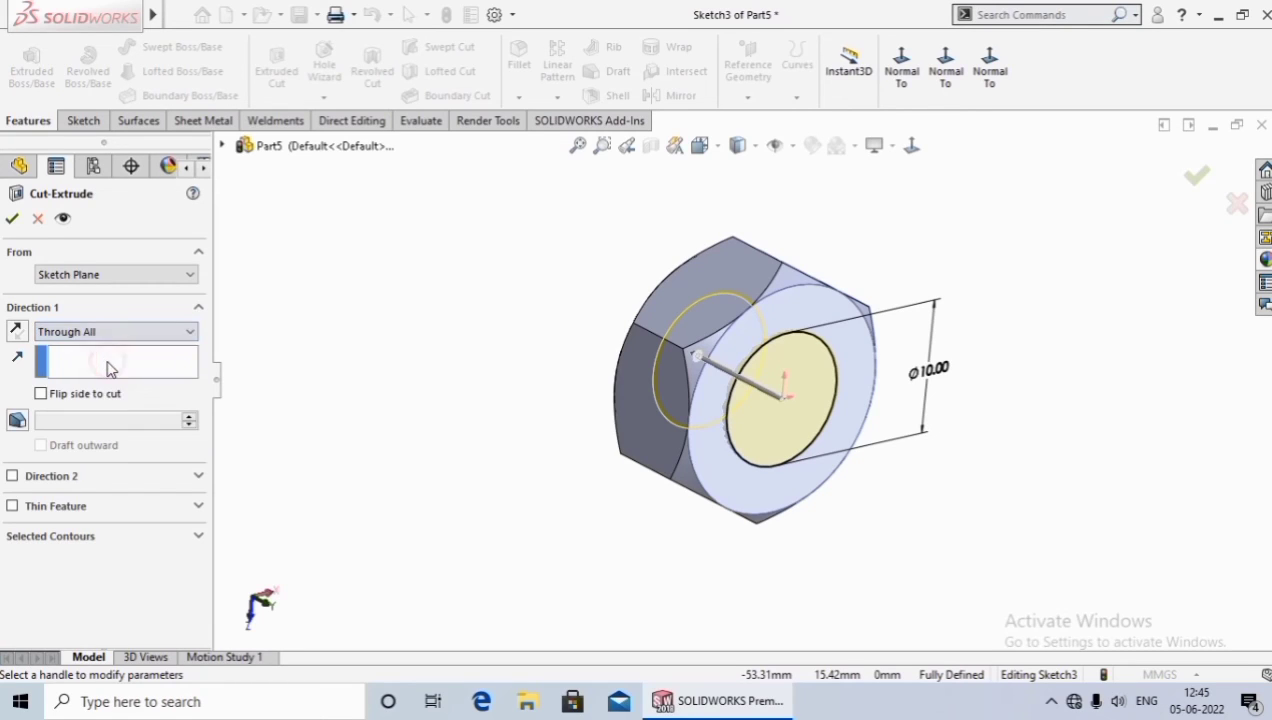
click(12, 218)
mouse_move(471, 441)
middle_down()
mouse_move(466, 369)
mouse_move(462, 388)
middle_up()
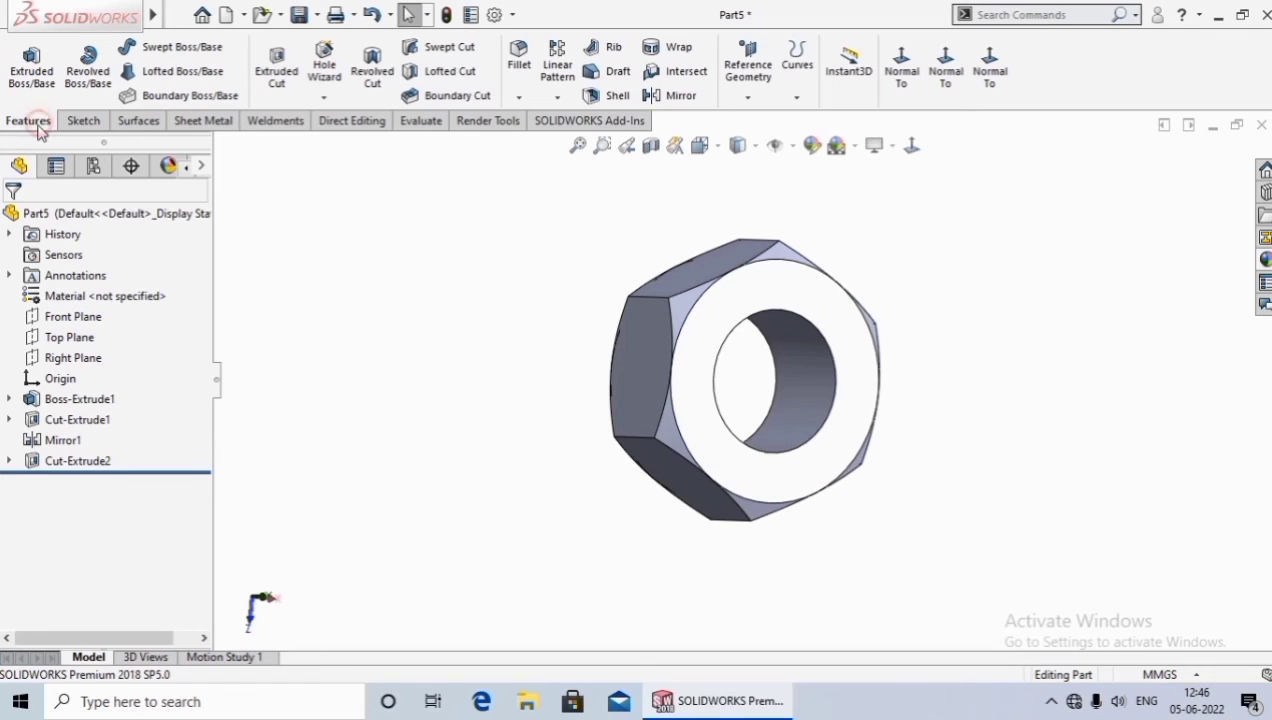
Start a Thread on the bore edge, ending Up To Selection at the nut's back face
click(324, 97)
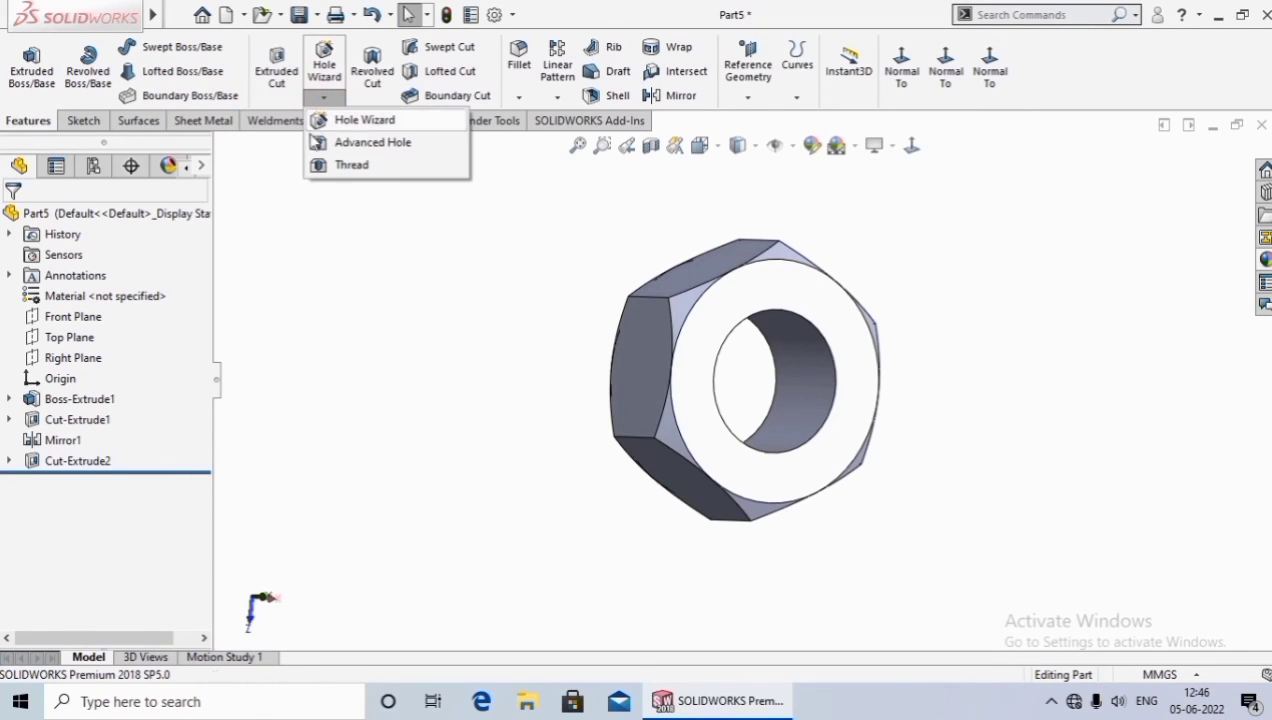
click(356, 165)
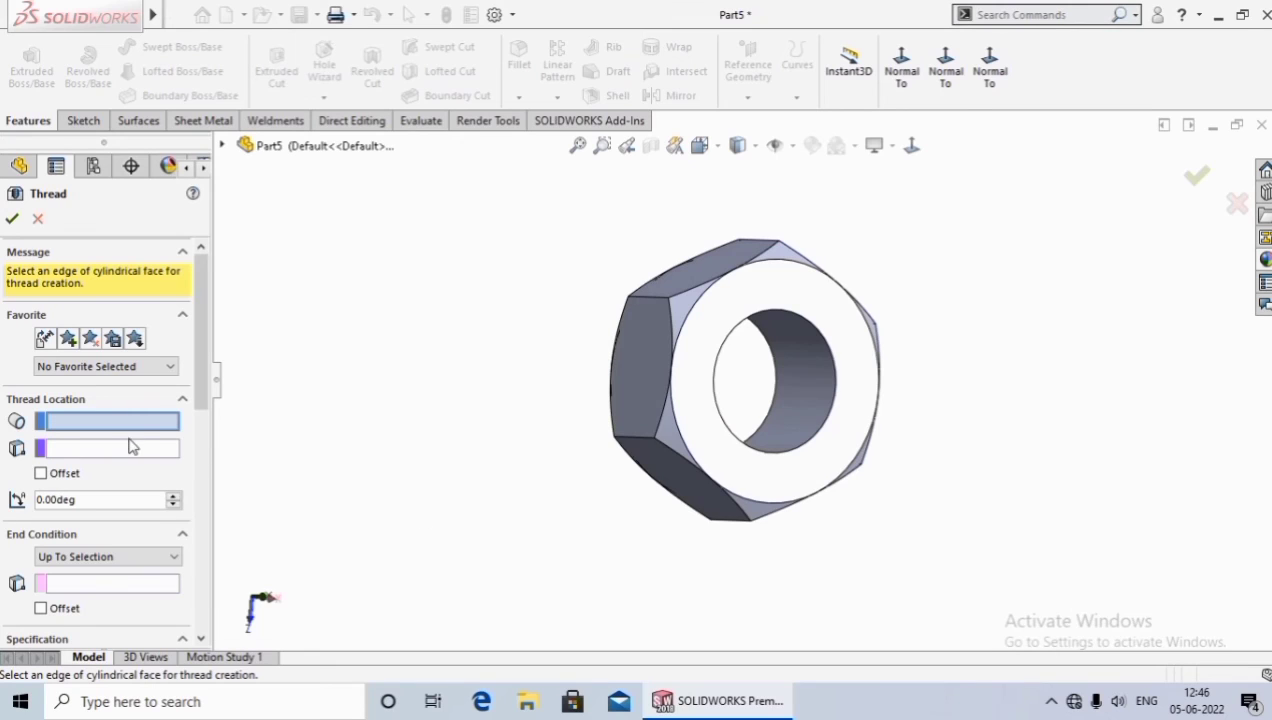
click(788, 452)
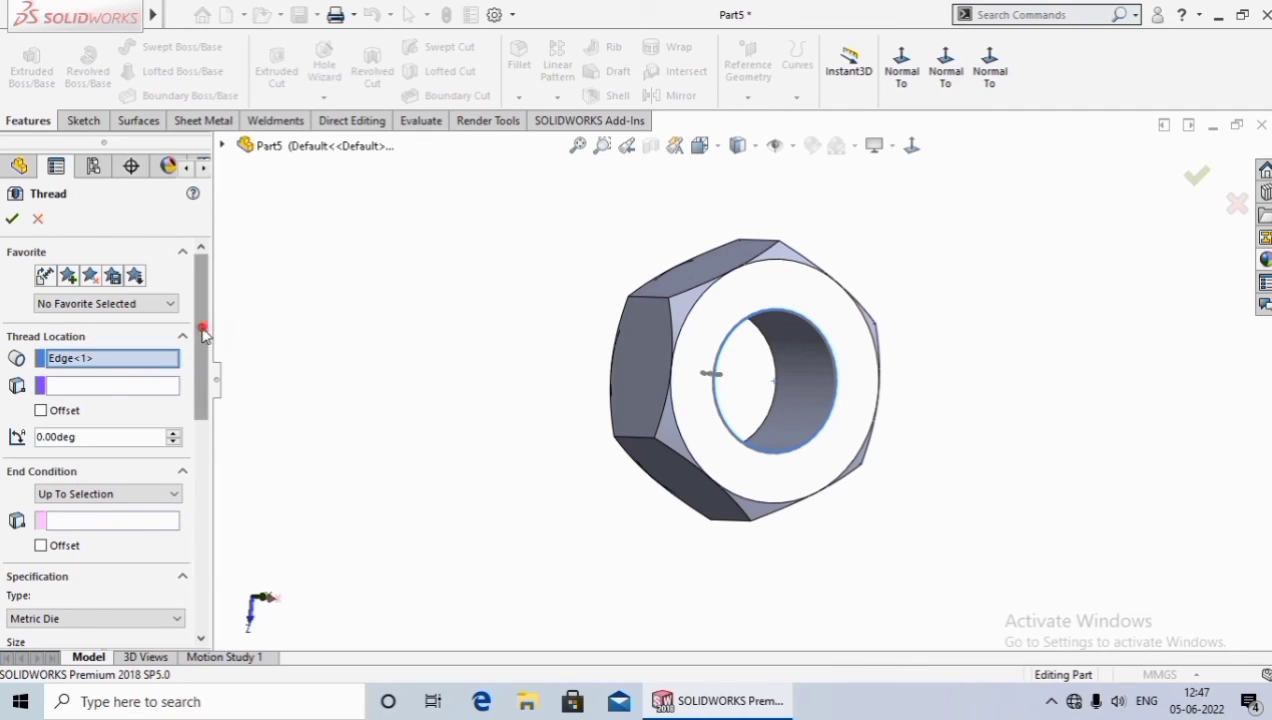
drag(204, 335, 207, 393)
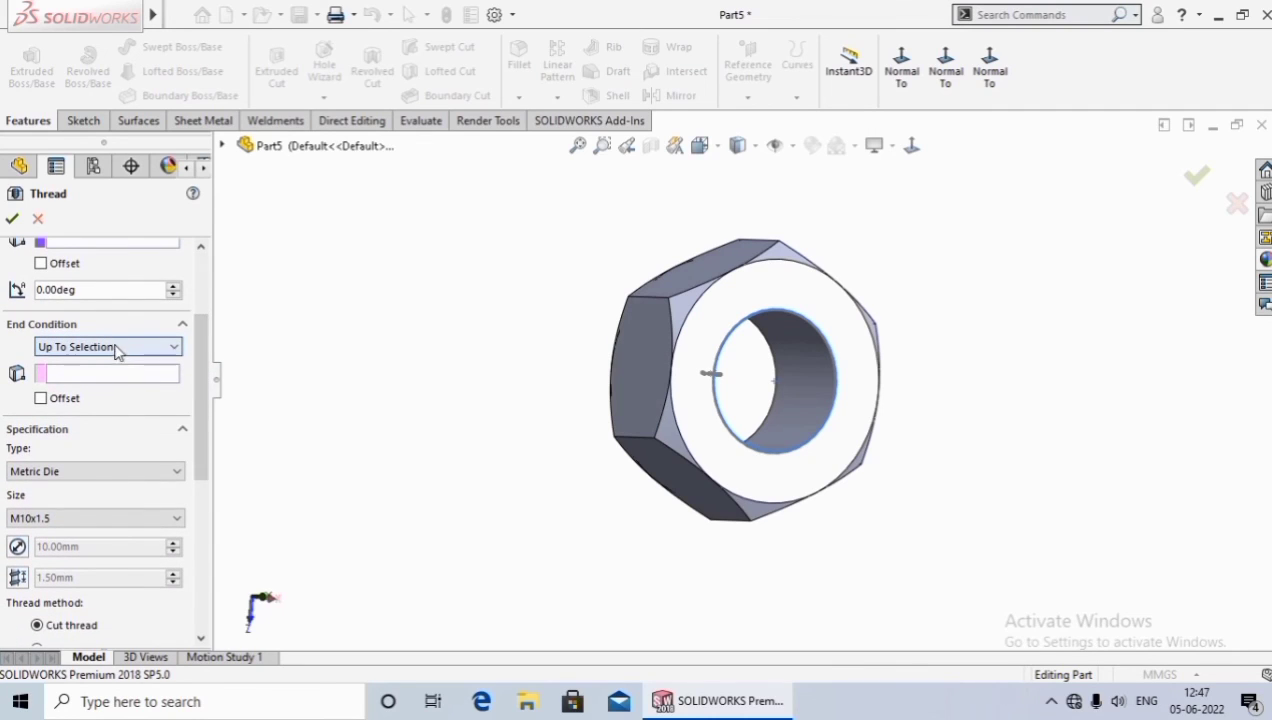
click(93, 347)
click(100, 388)
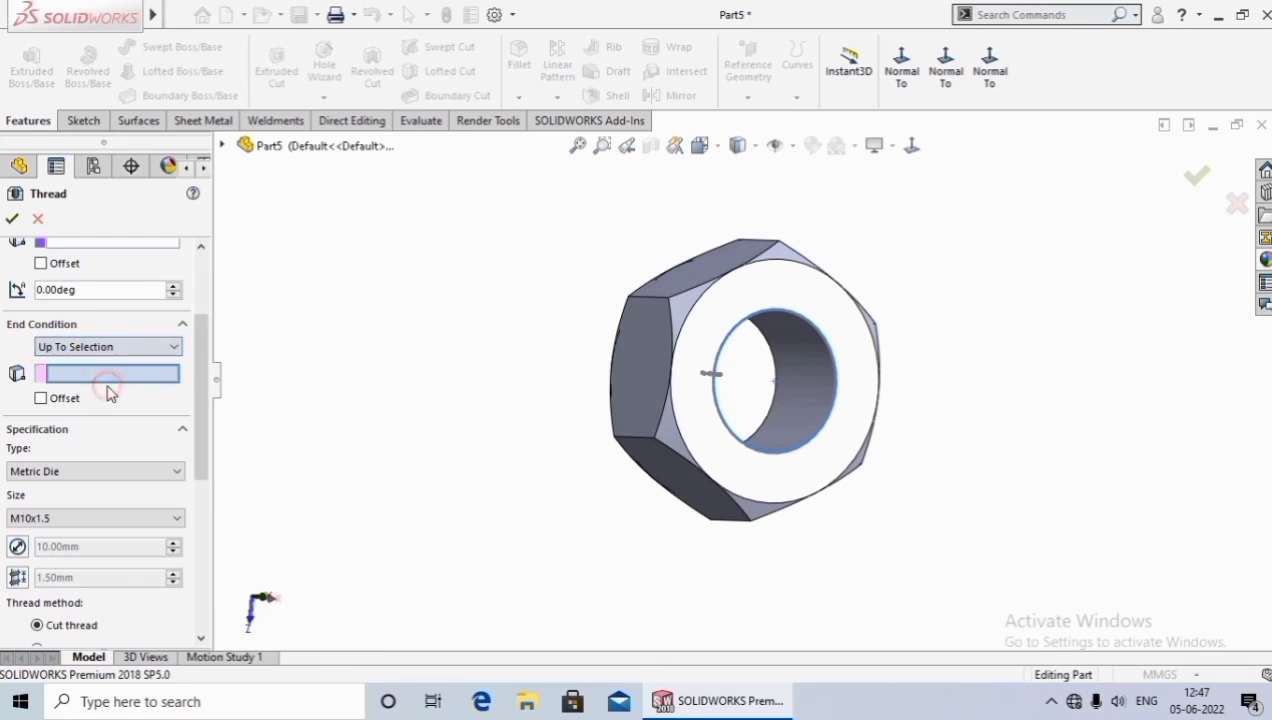
middle_drag(399, 428, 636, 508)
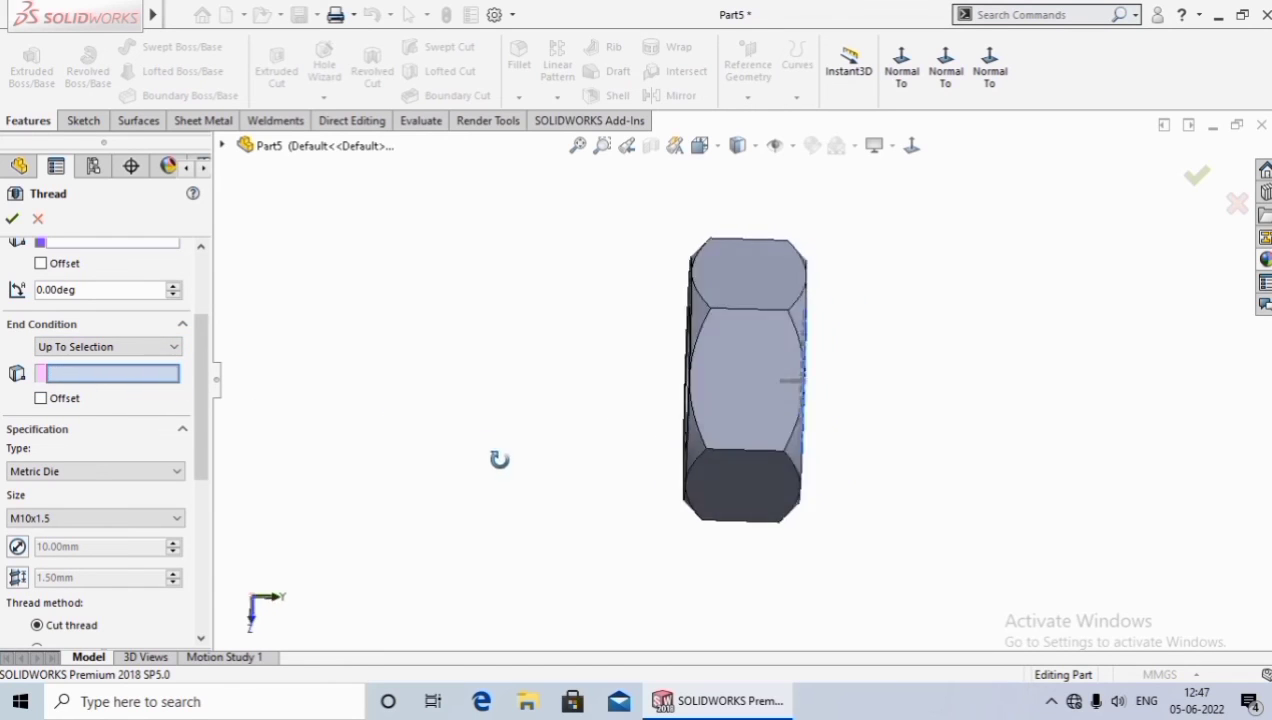
click(703, 471)
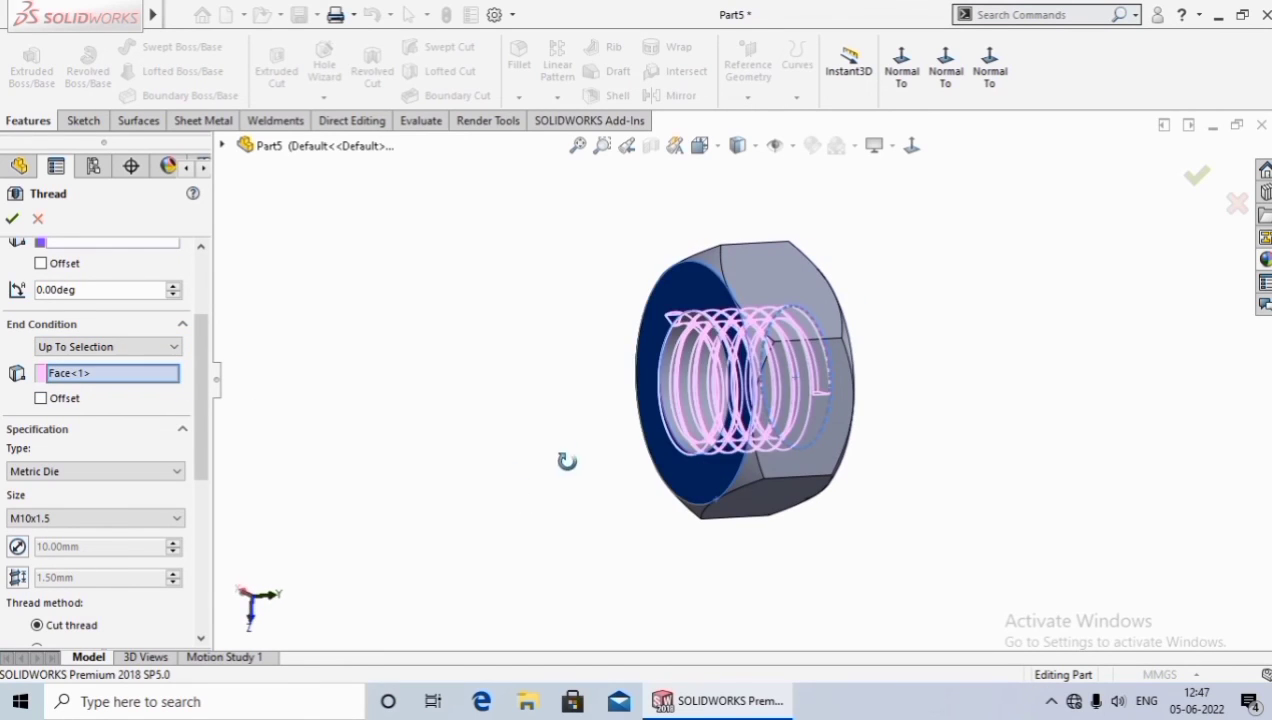
middle_drag(565, 460, 514, 437)
scroll(194, 418, down, 2)
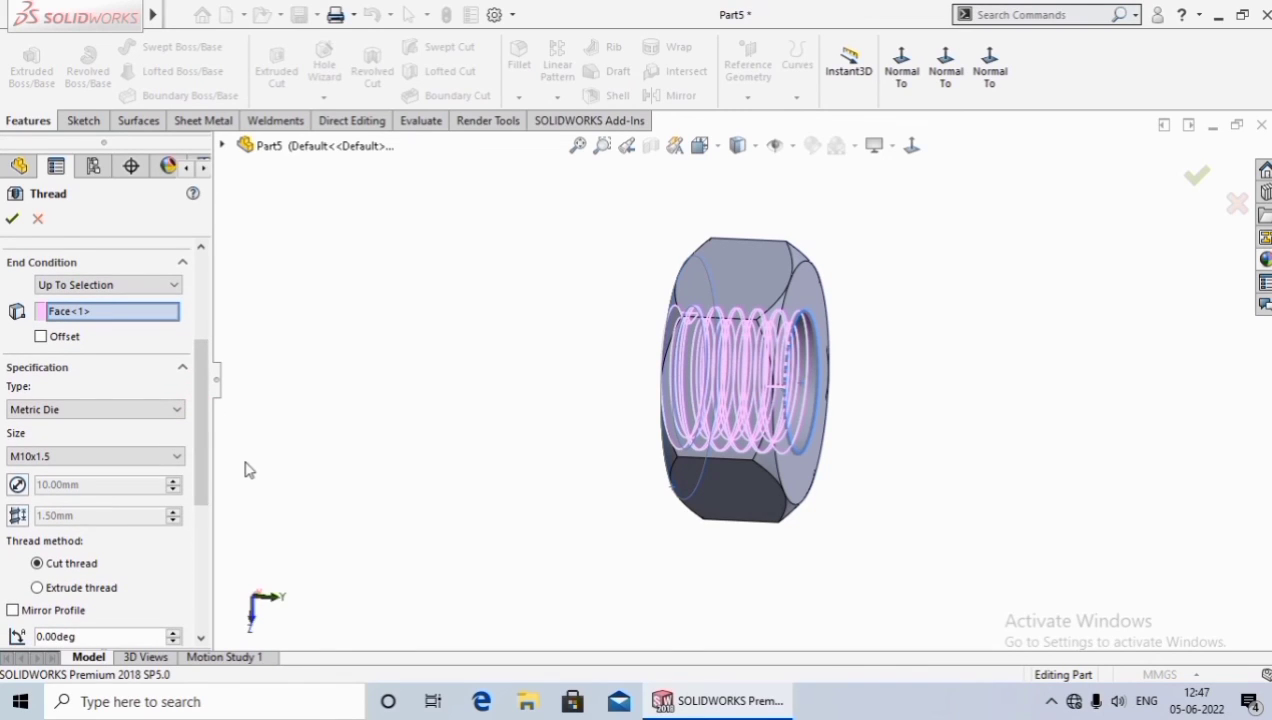
Set the thread type to Metric Tap, size M10x1.5, and accept the cut thread
click(167, 410)
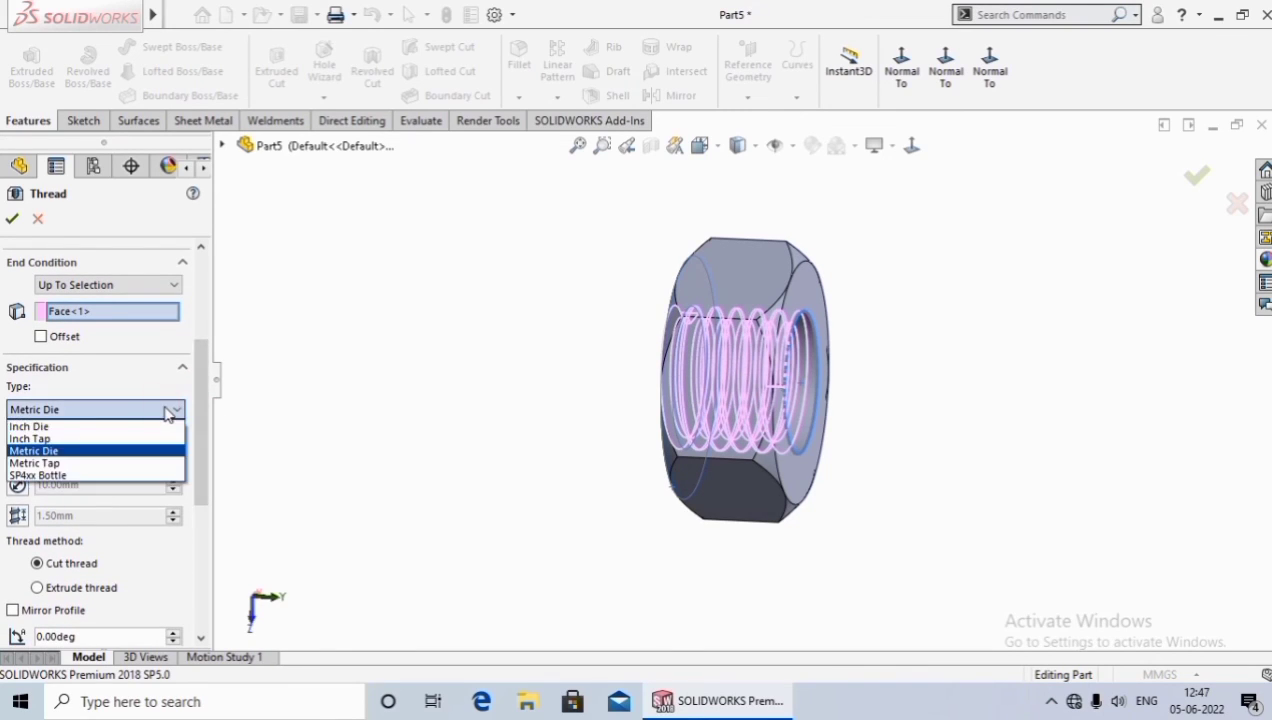
click(75, 463)
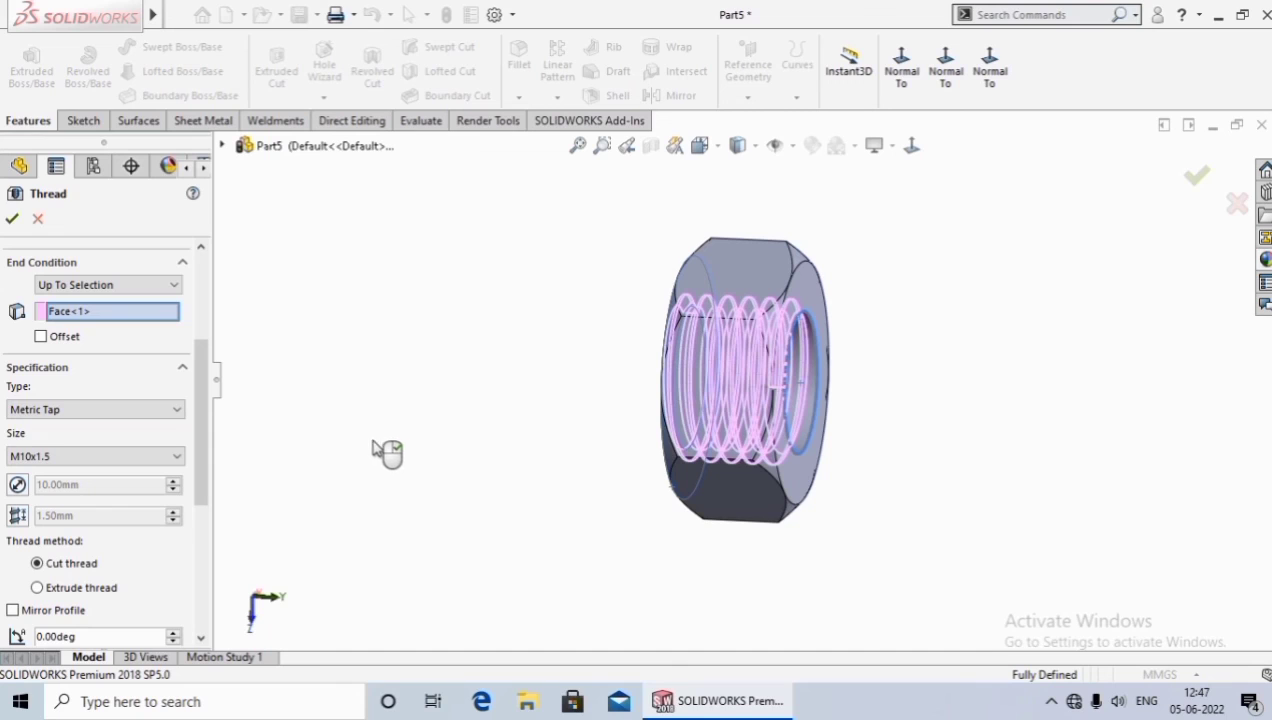
click(166, 456)
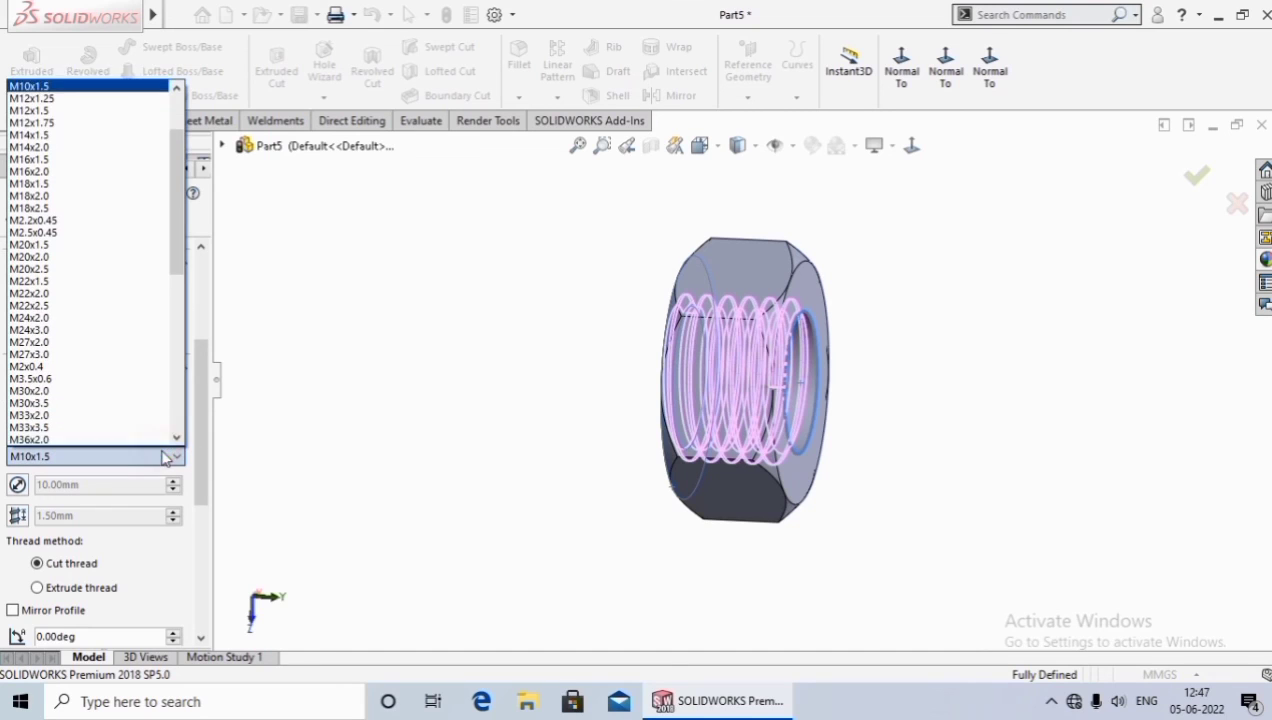
click(79, 89)
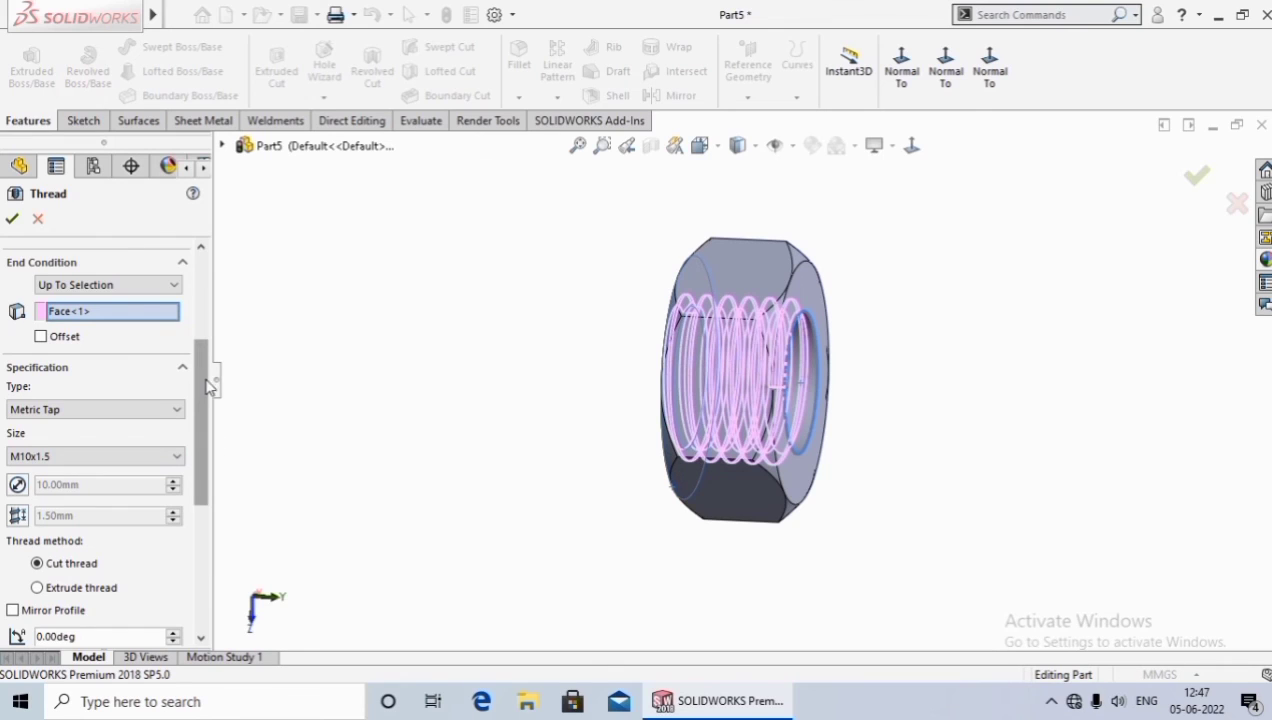
scroll(207, 375, down, 2)
scroll(207, 375, down, 2)
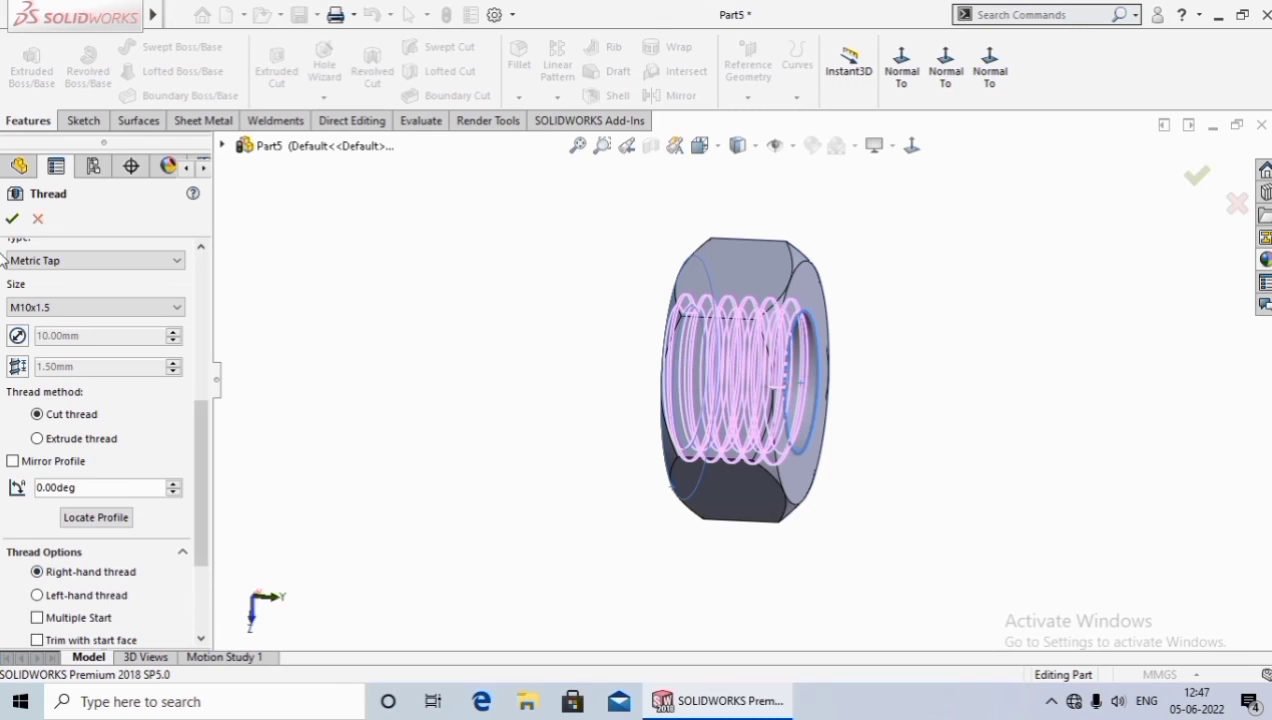
click(20, 220)
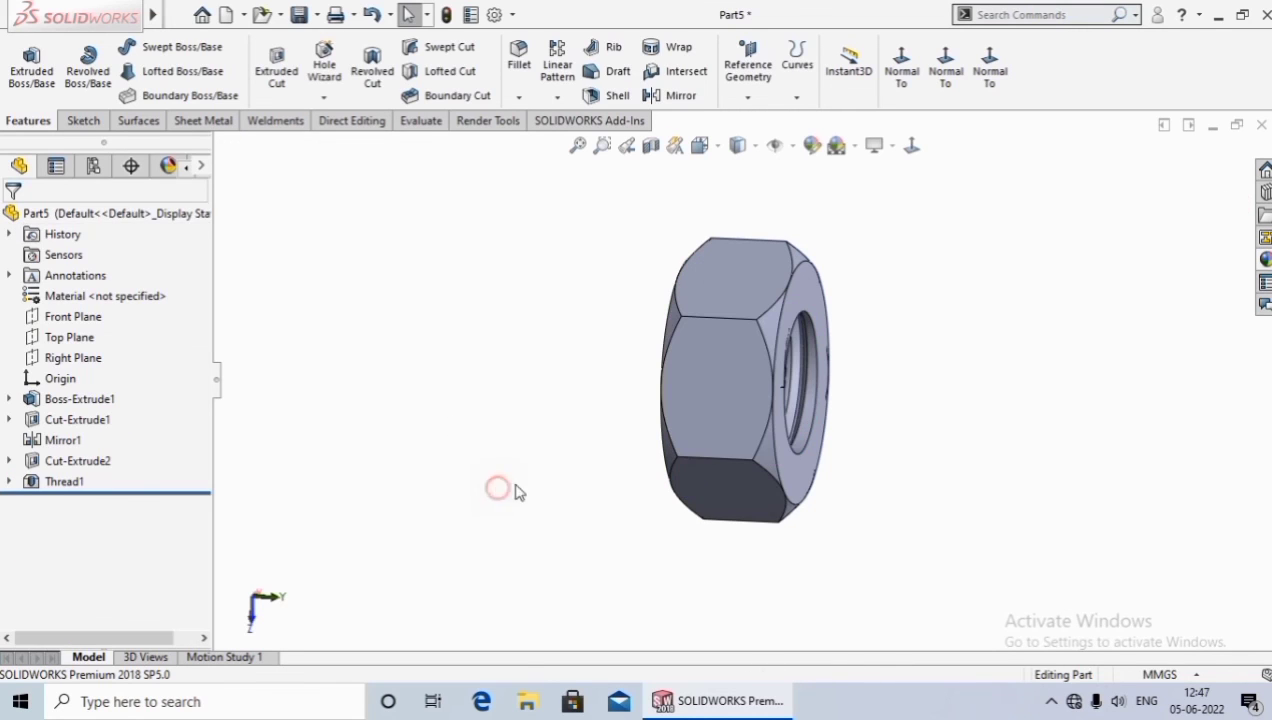
middle_drag(500, 489, 484, 316)
scroll(484, 316, up, 3)
middle_drag(469, 420, 781, 406)
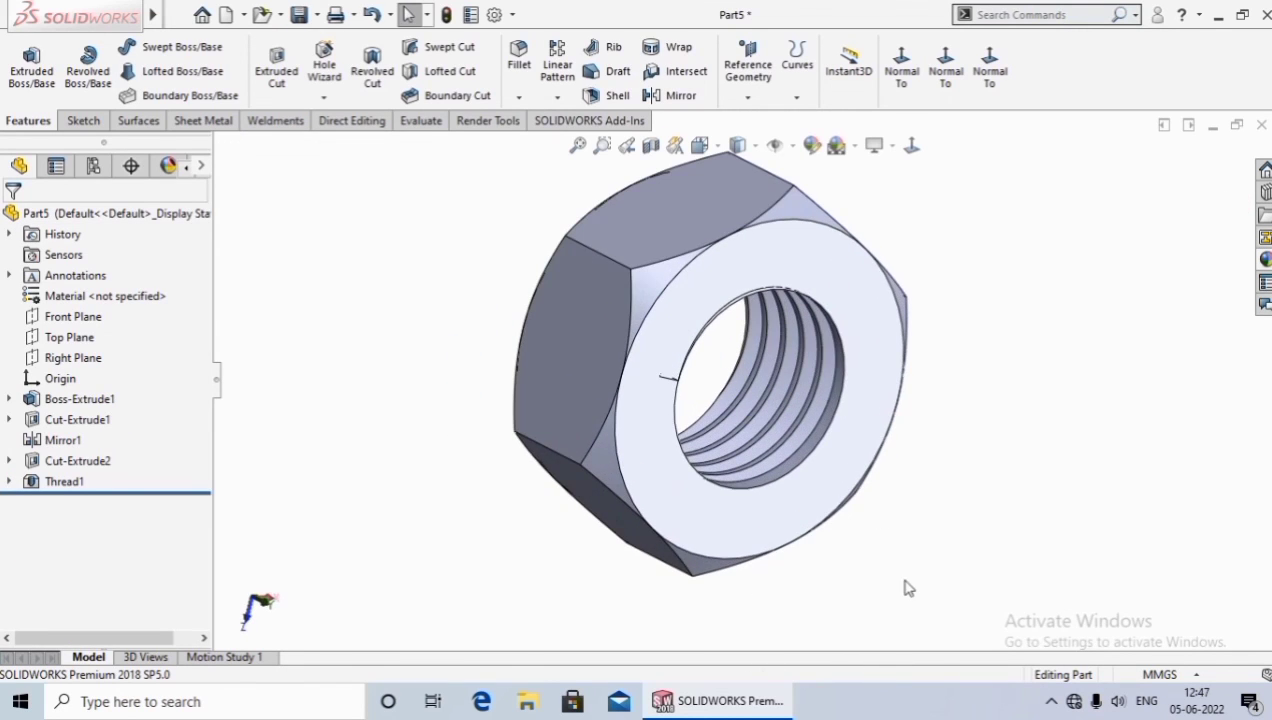
middle_drag(916, 432, 905, 582)
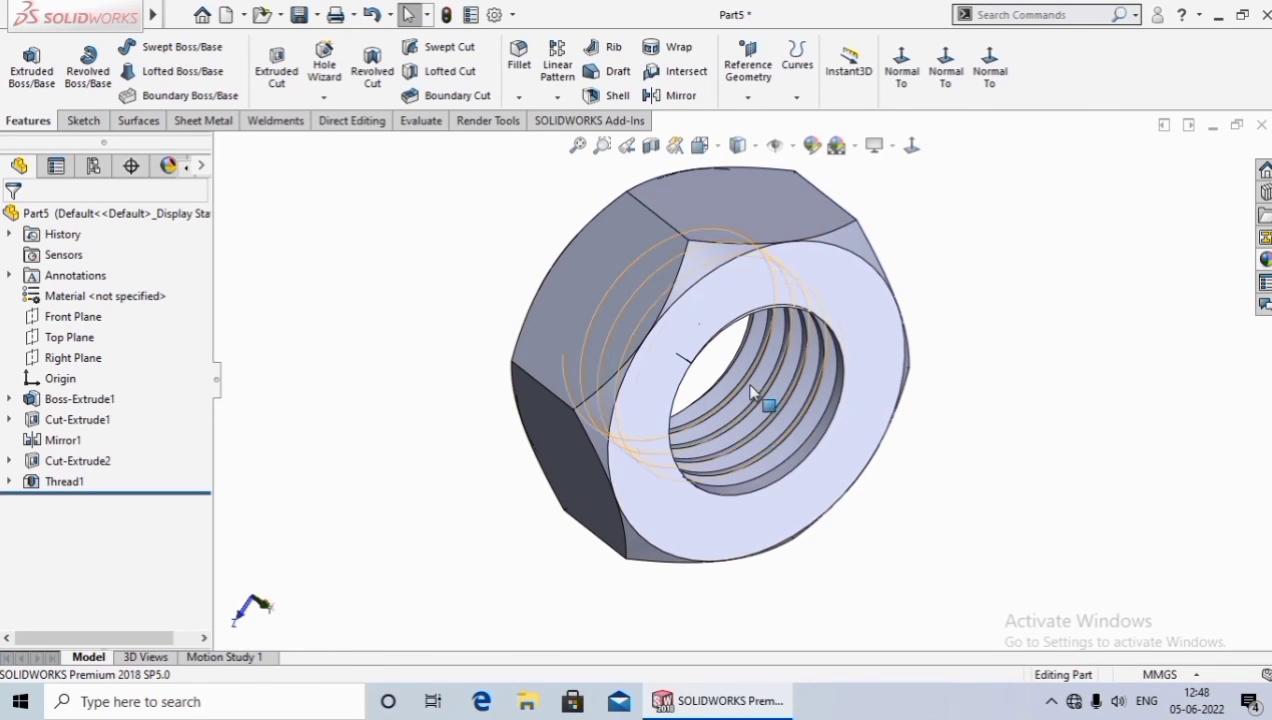
scroll(801, 420, down, 1)
scroll(801, 420, down, 3)
scroll(897, 513, up, 4)
mouse_move(880, 531)
middle_down()
mouse_move(1068, 528)
mouse_move(1045, 680)
mouse_move(1045, 665)
middle_up()
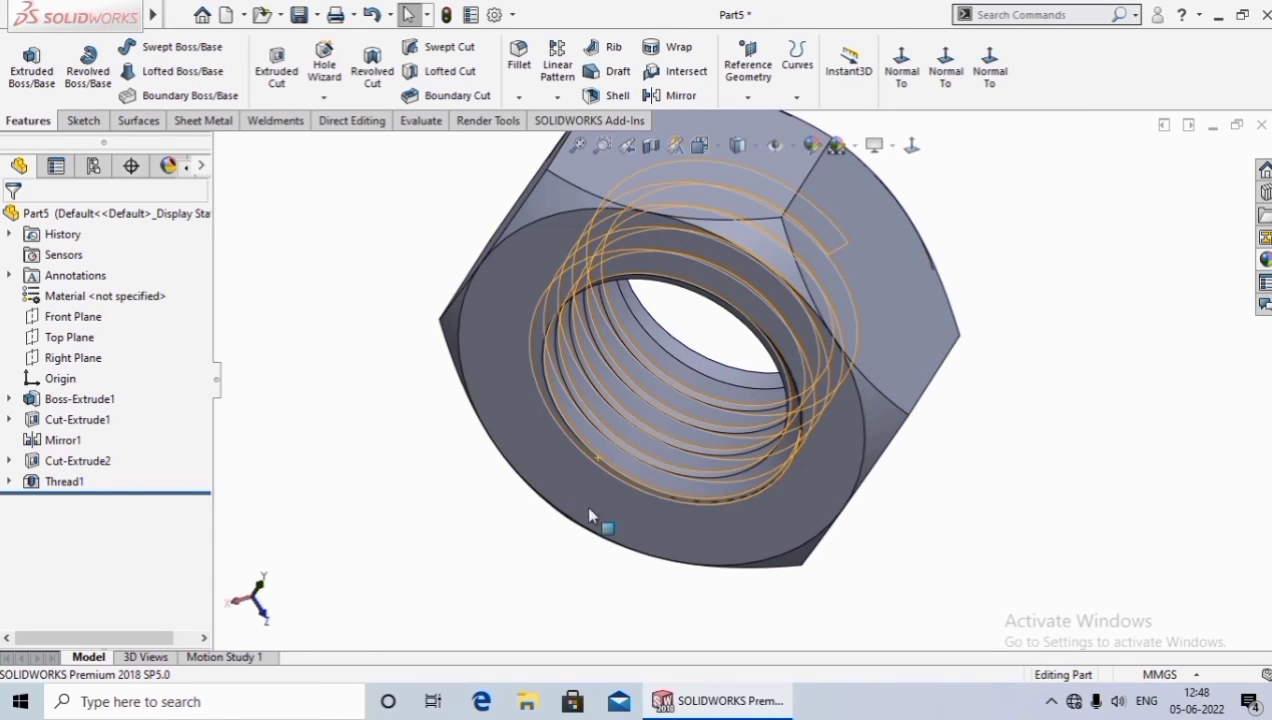
scroll(540, 580, up, 2)
scroll(814, 341, down, 2)
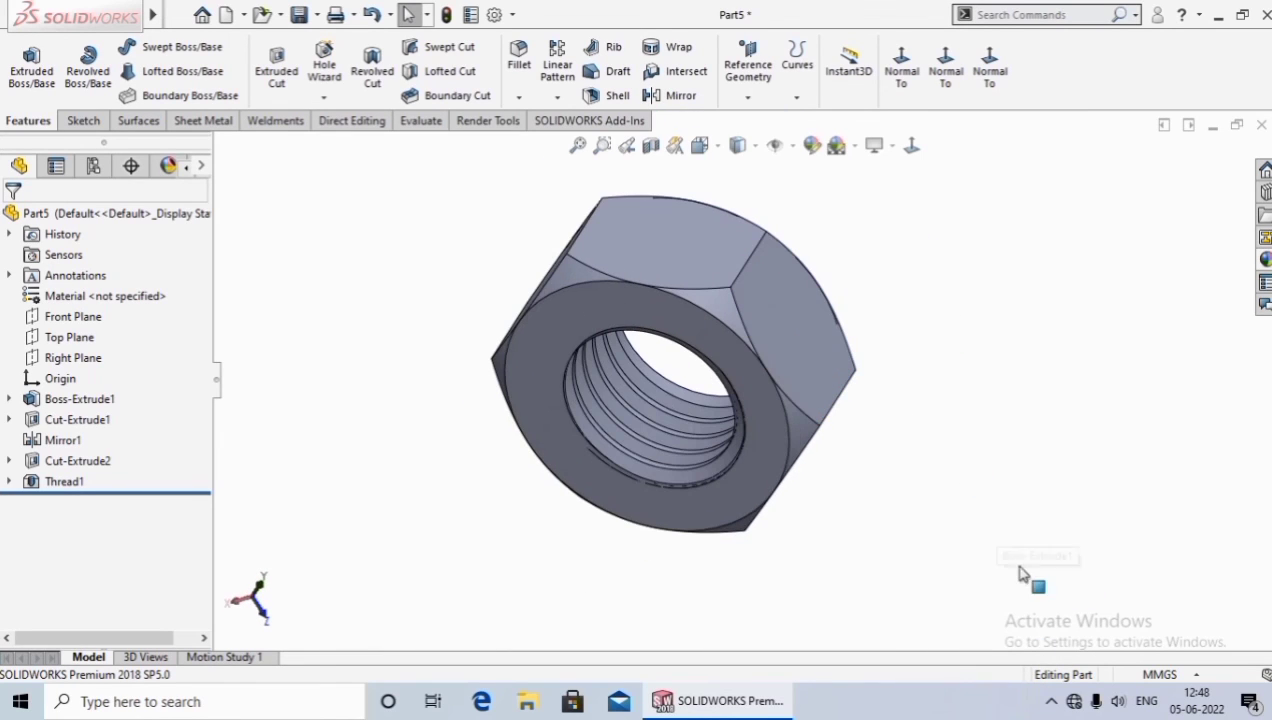